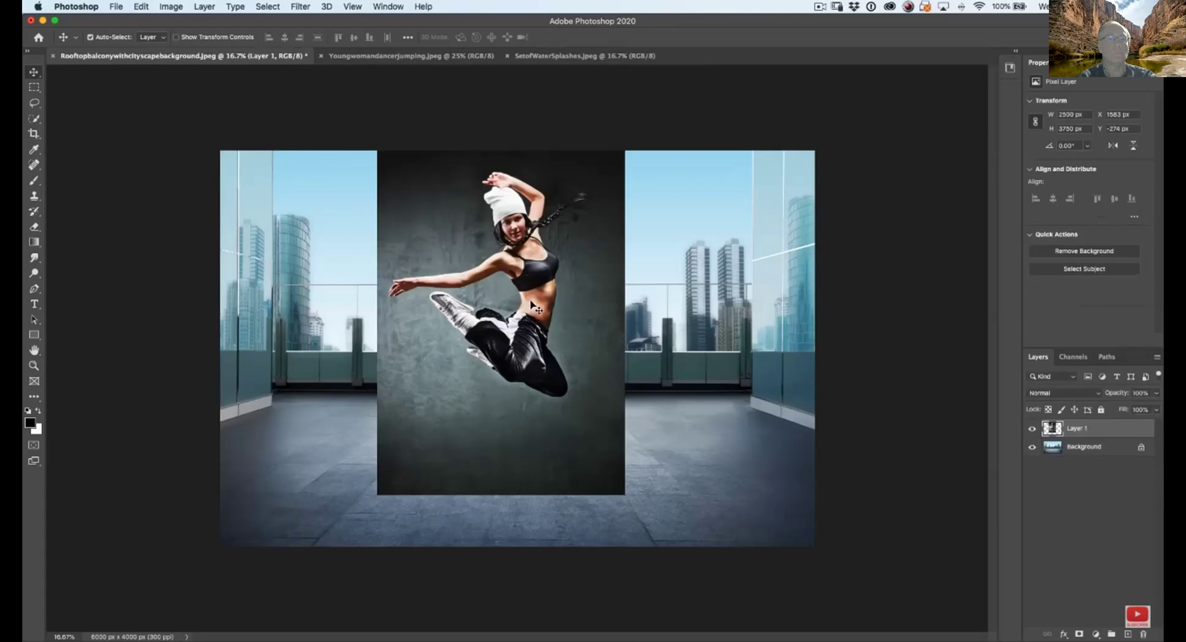
- Move the dancer layer lower over the rooftop scene, and float the Properties panel beside the canvas, enlarged to show its Quick Actions
drag(546, 267, 541, 304)
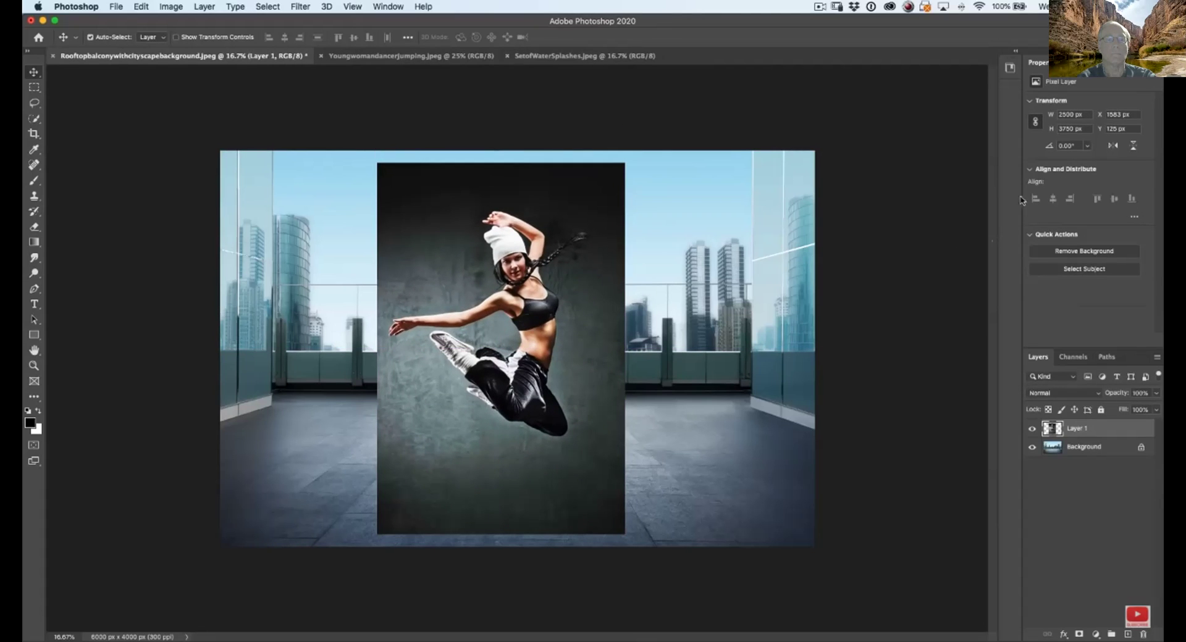
drag(1046, 64, 909, 62)
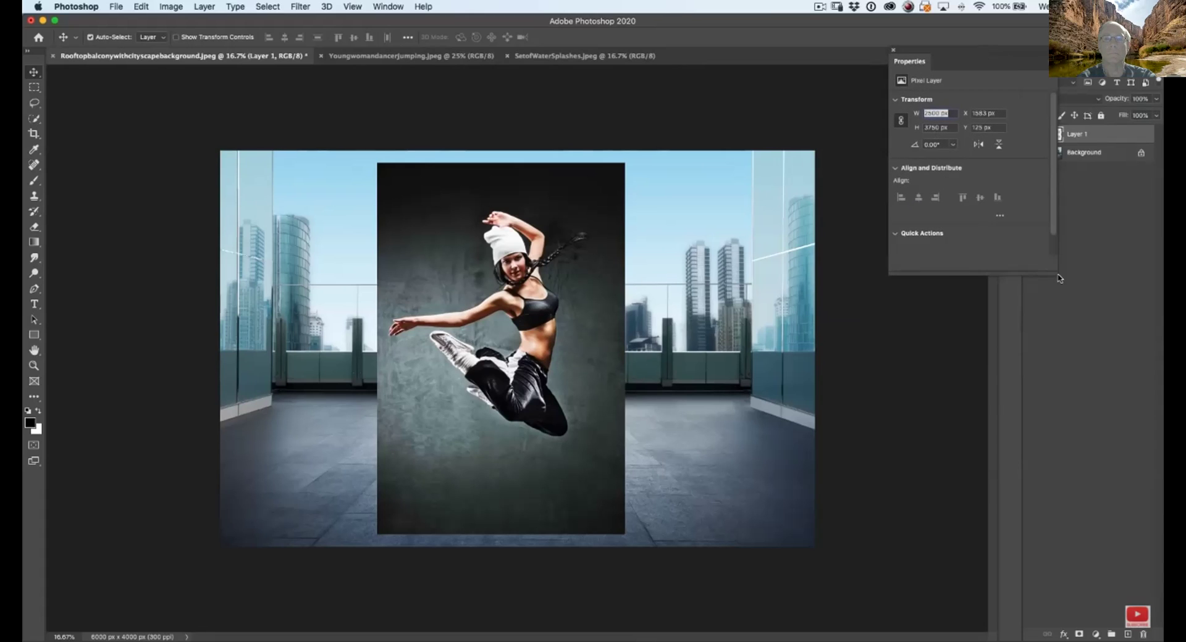
drag(1056, 274, 1017, 468)
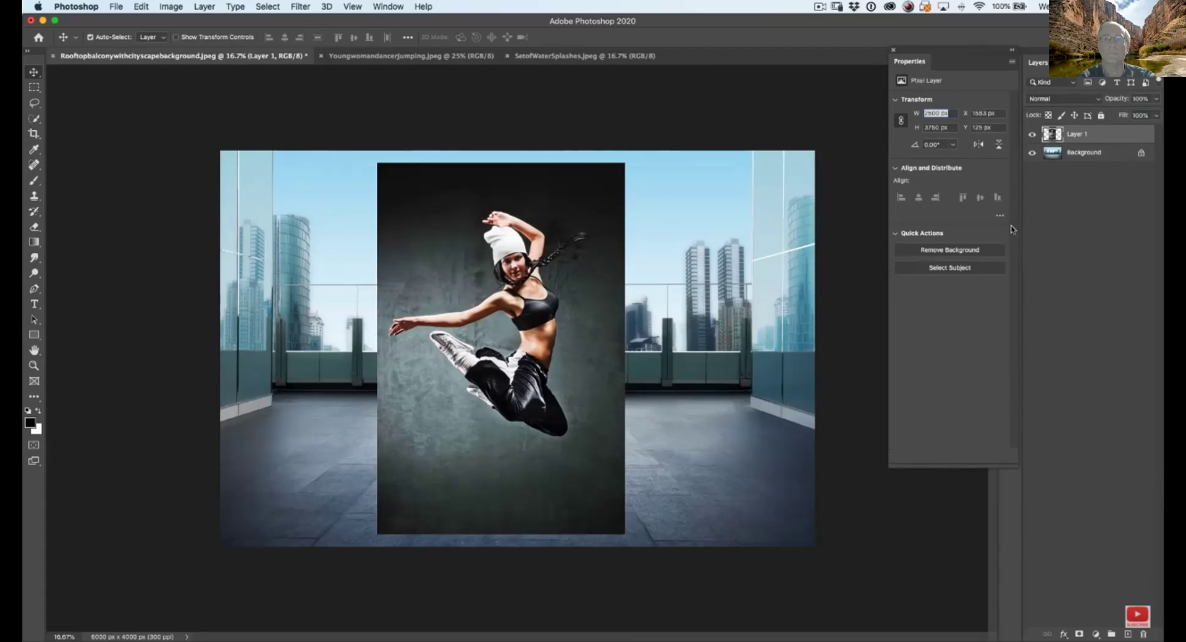
drag(949, 55, 929, 66)
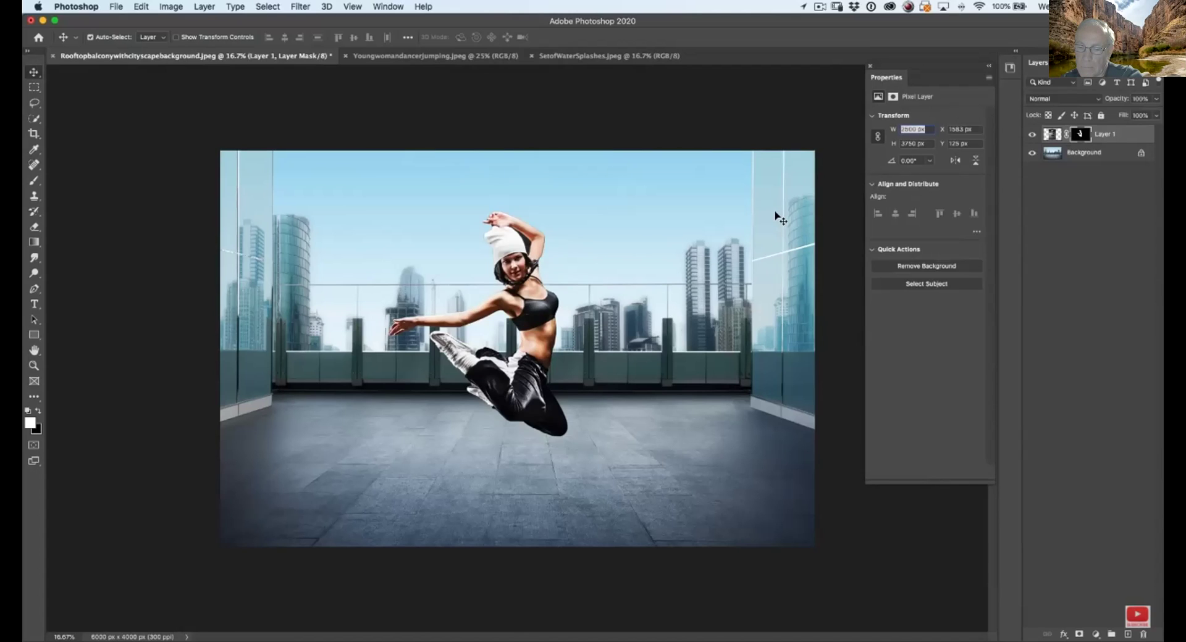
- Undo the background removal on Layer 1 and select the dancer automatically with Select Subject
key(super+z)
click(920, 285)
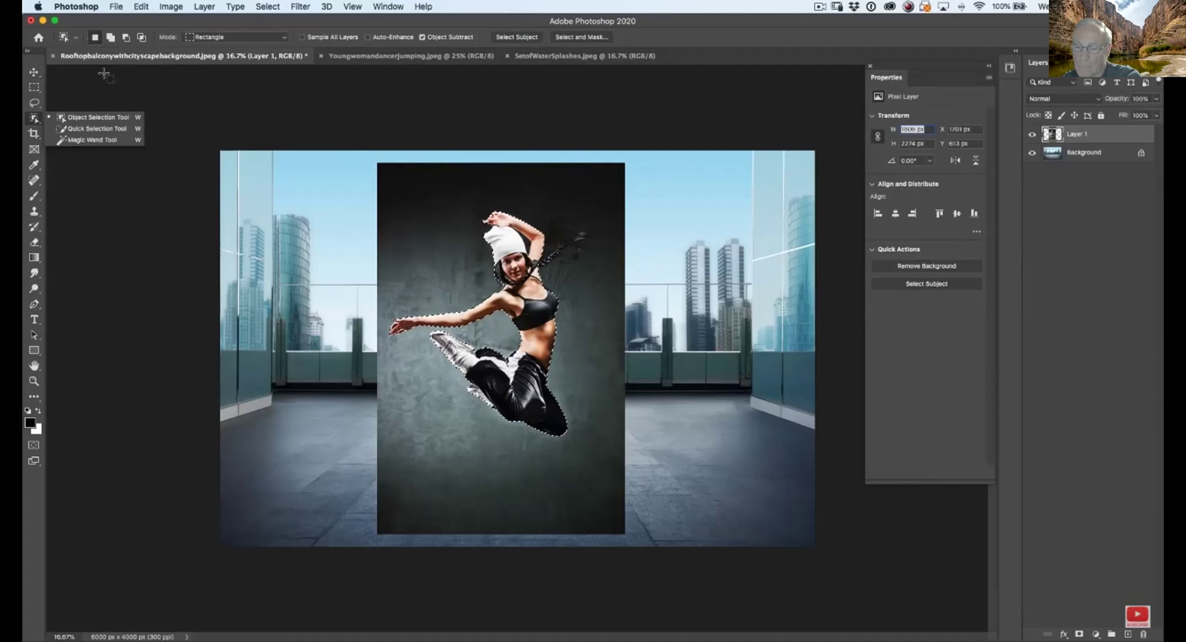
- Refine the dancer selection to include her braid using Object Selection in Lasso mode, and turn it into a layer mask on Layer 1
click(79, 118)
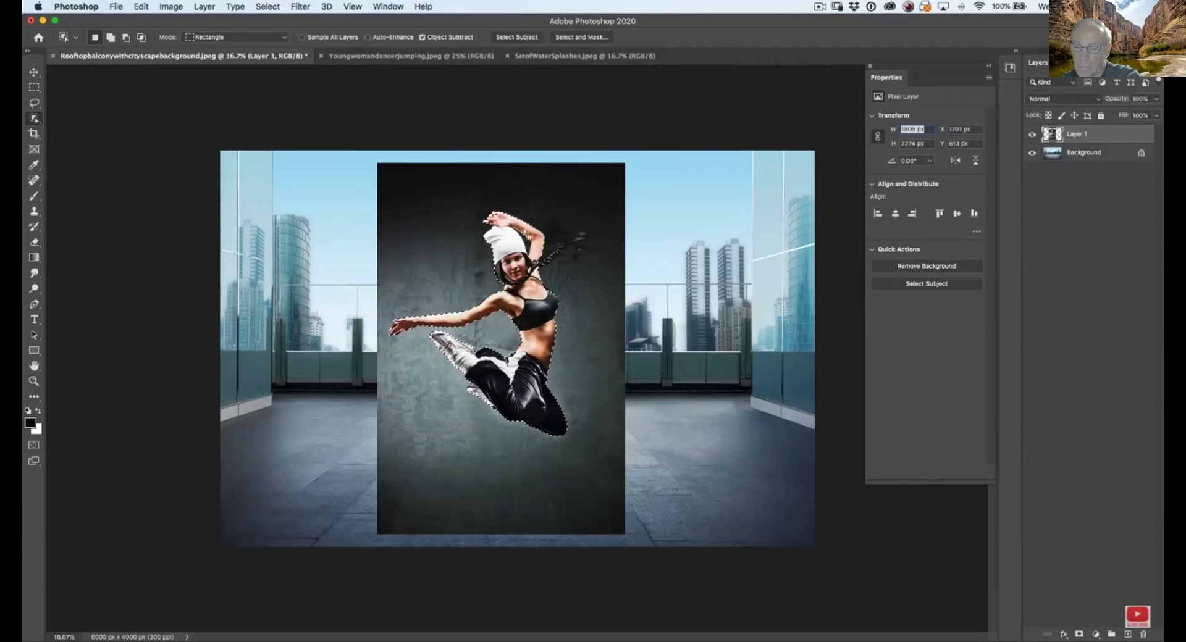
click(252, 39)
click(247, 50)
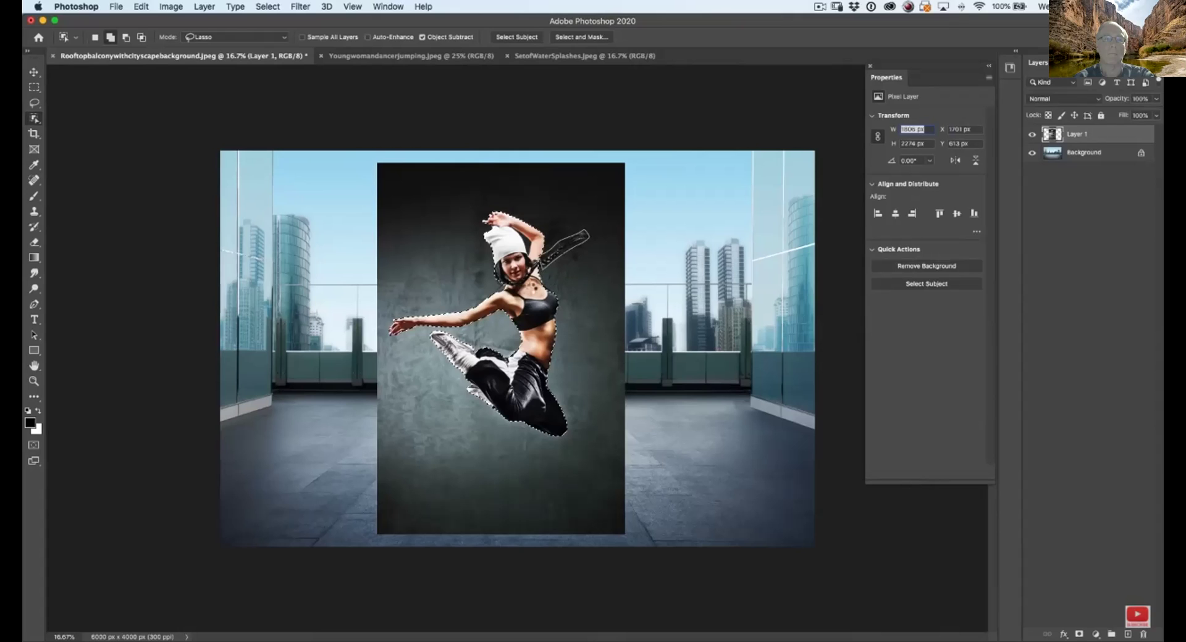
key(shift)
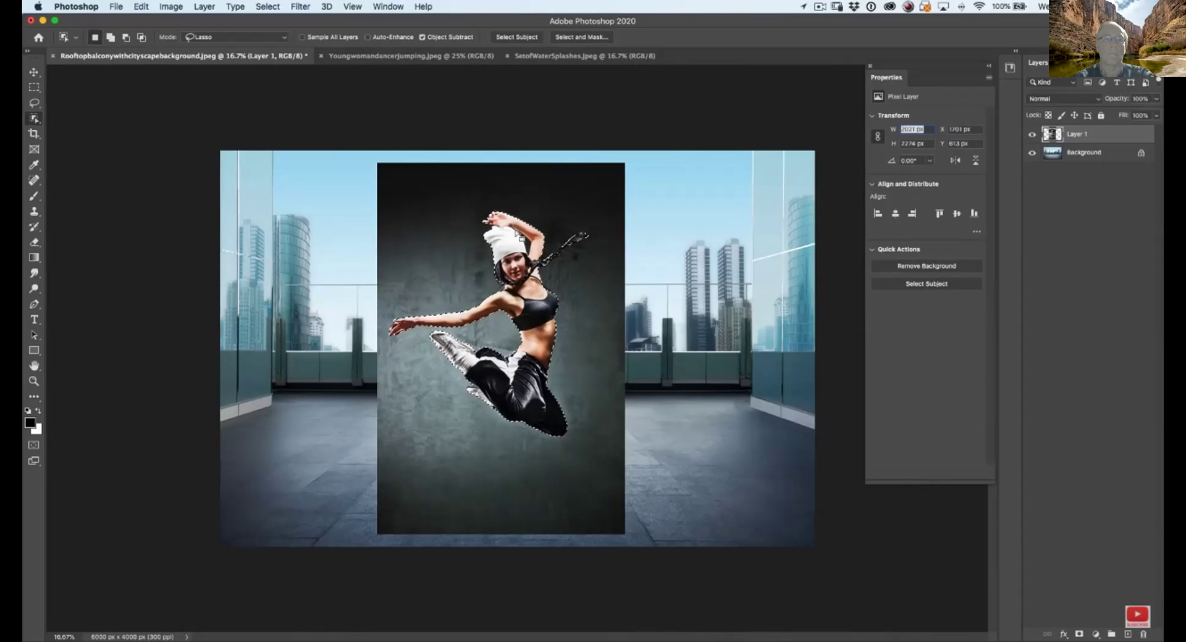
key(alt)
click(1078, 634)
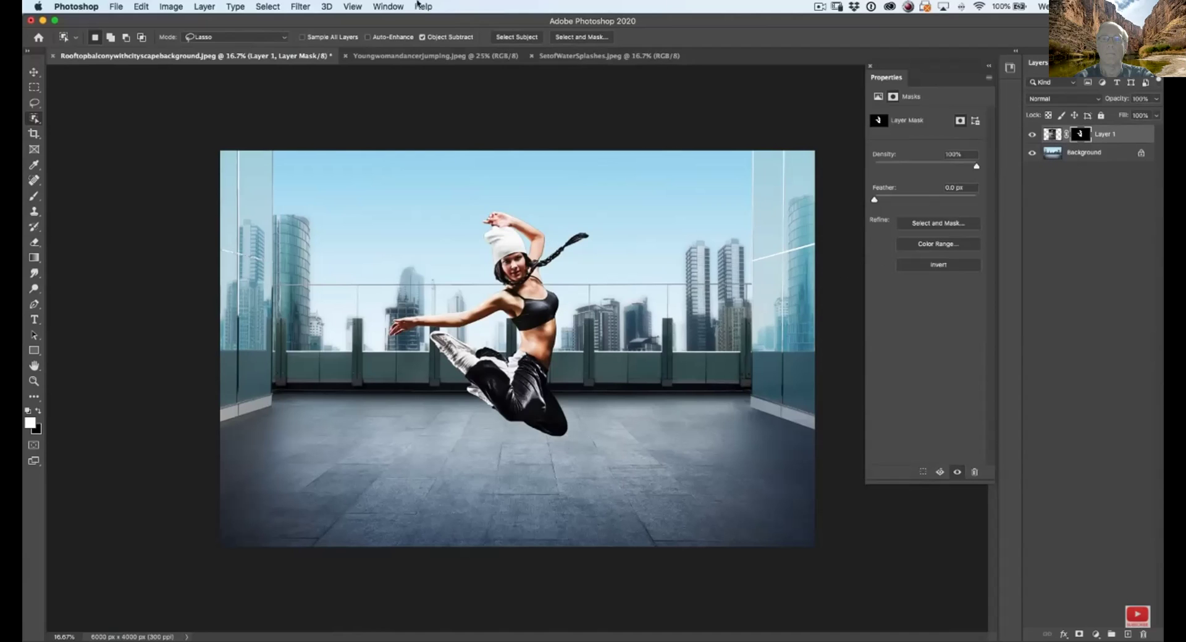
- Apply a Gaussian Blur with a 3-pixel radius to the dancer's layer mask
click(308, 6)
mouse_move(422, 151)
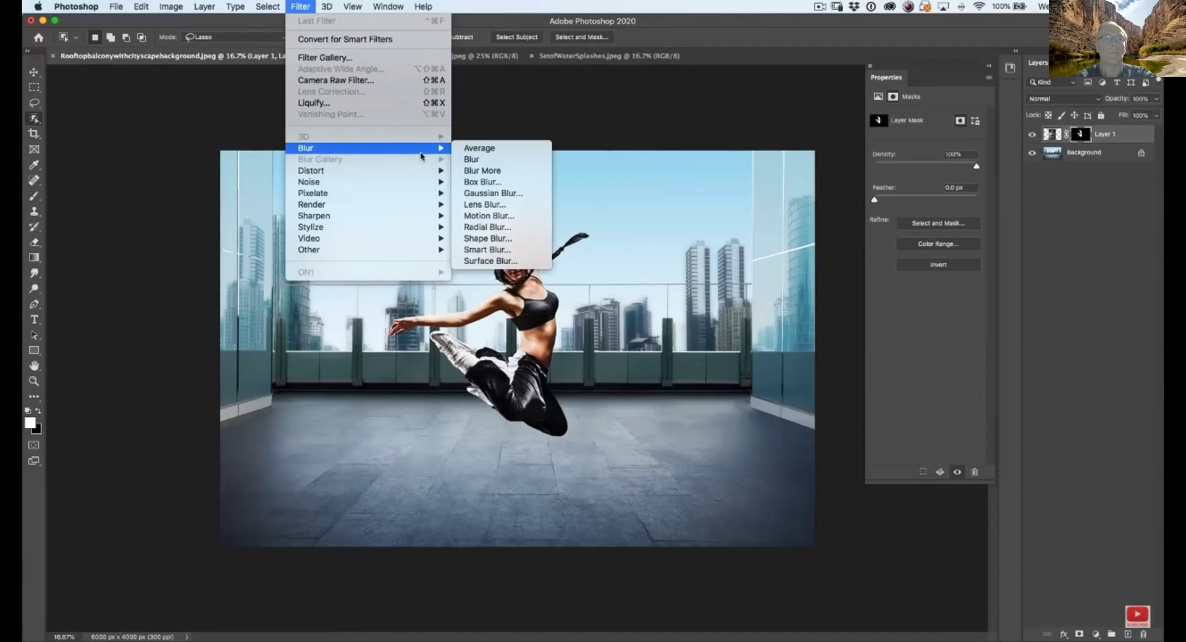
click(494, 193)
drag(592, 160, 750, 161)
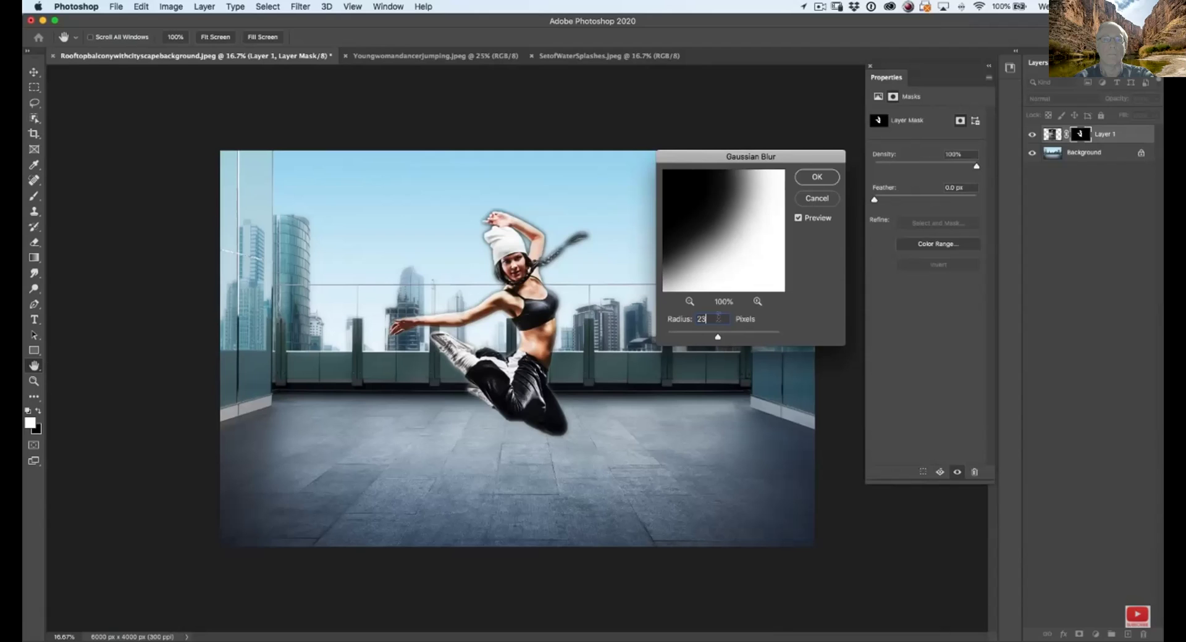
text(3)
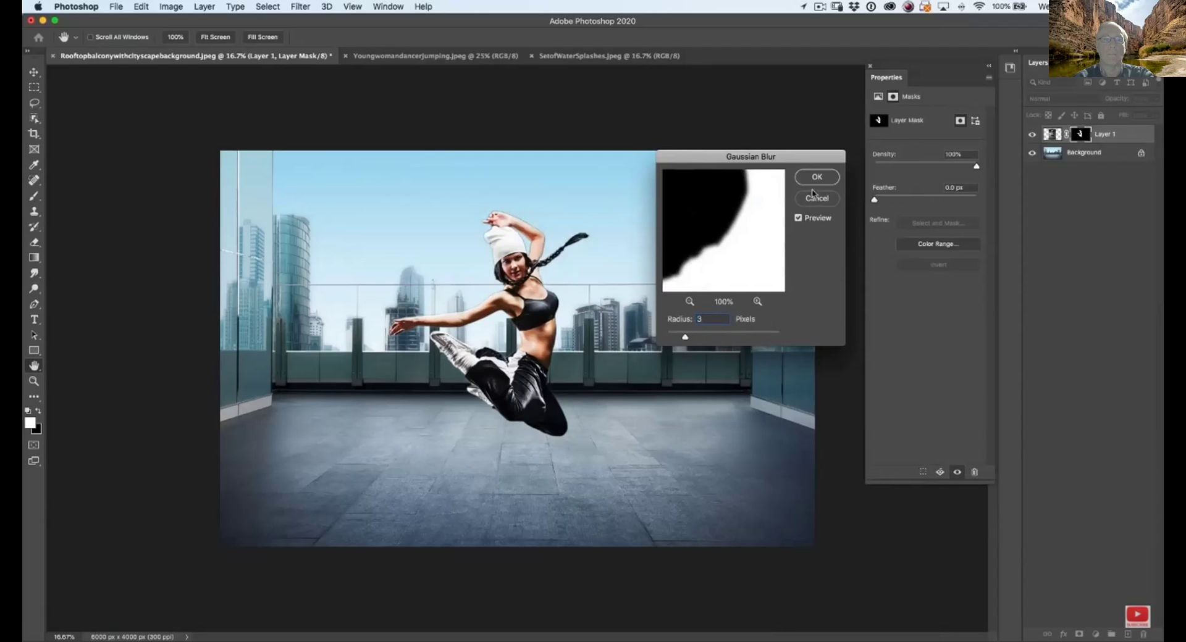
click(815, 180)
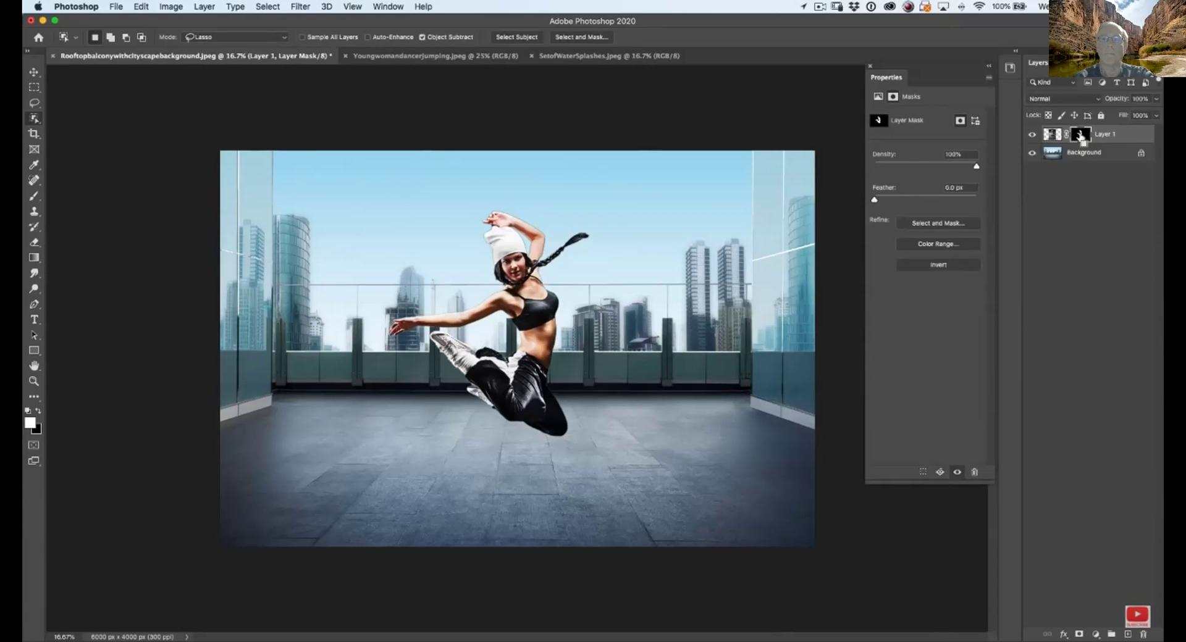
- Tighten the dancer's mask edge with Levels, setting the black input to 85 and the midtone to 0.54
key(super+l)
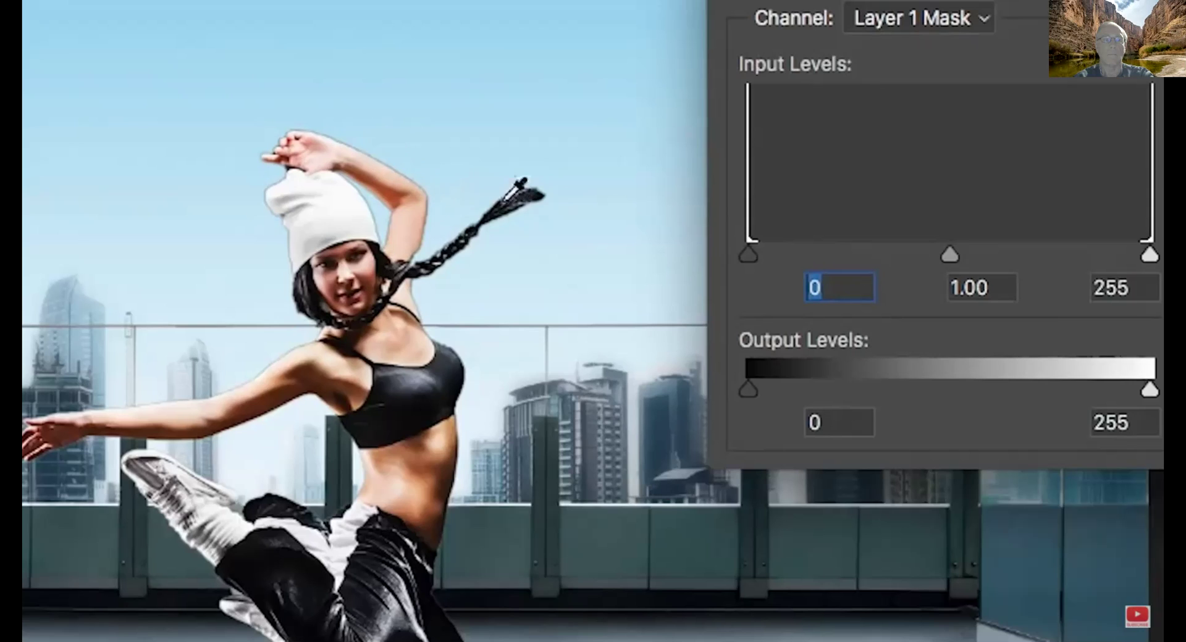
drag(750, 250, 882, 255)
drag(1016, 256, 1064, 262)
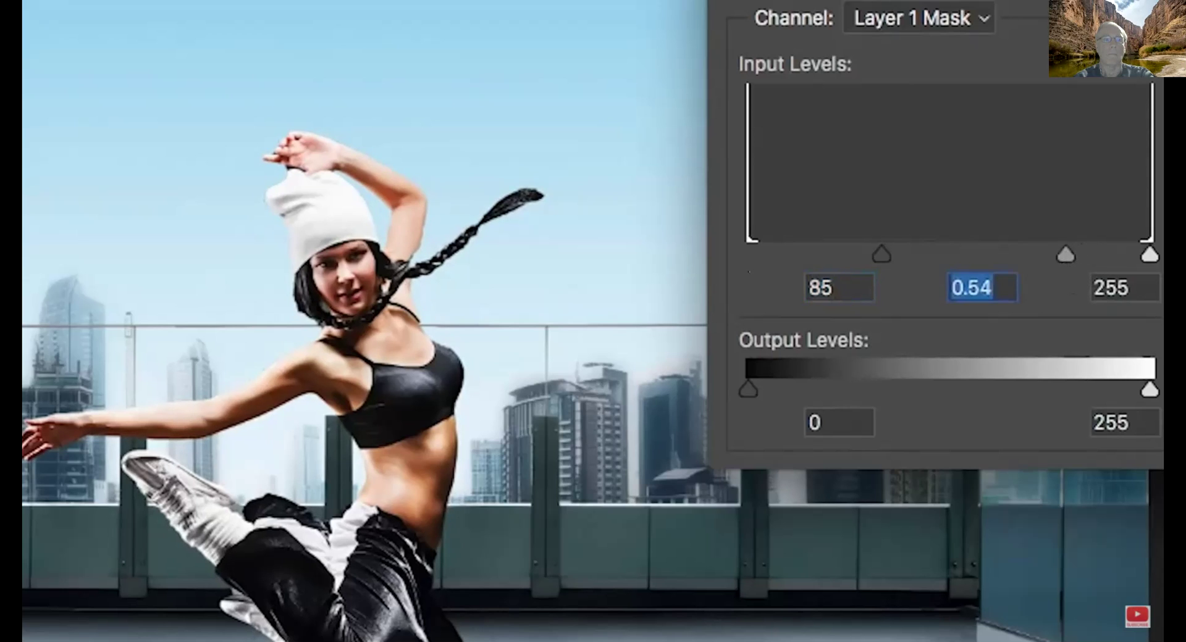
key(Return)
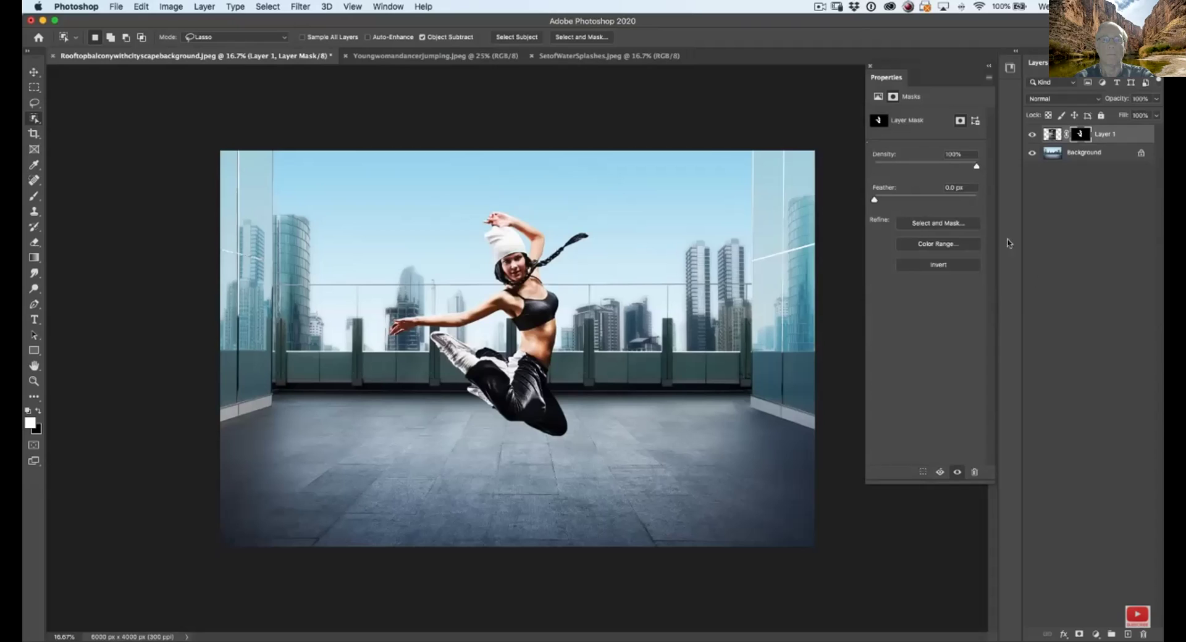
- In SetofWaterSplashes.jpeg, marquee-select the lowest splash and define it as a brush preset with the default name
click(597, 56)
click(35, 89)
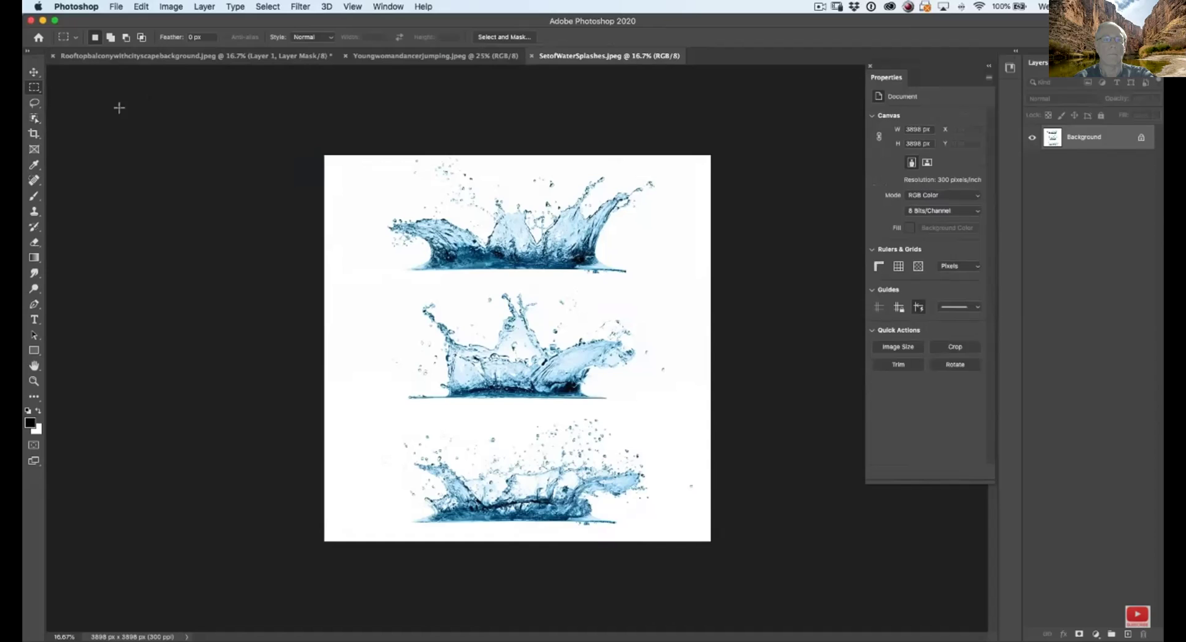
drag(372, 289, 689, 410)
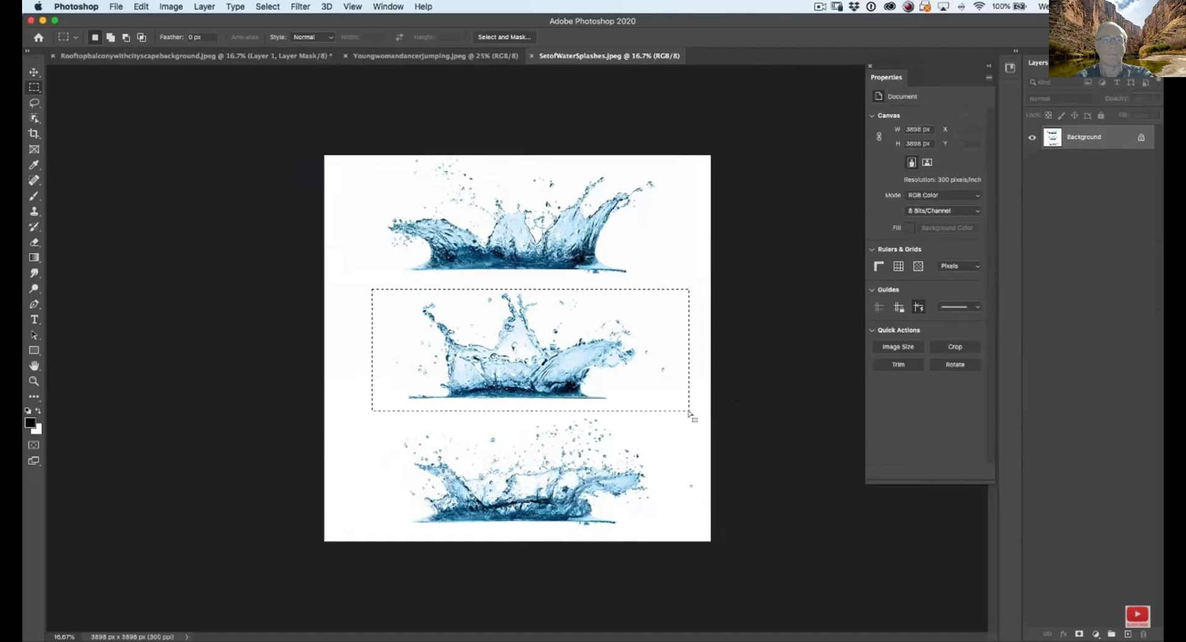
click(392, 423)
drag(371, 415, 668, 535)
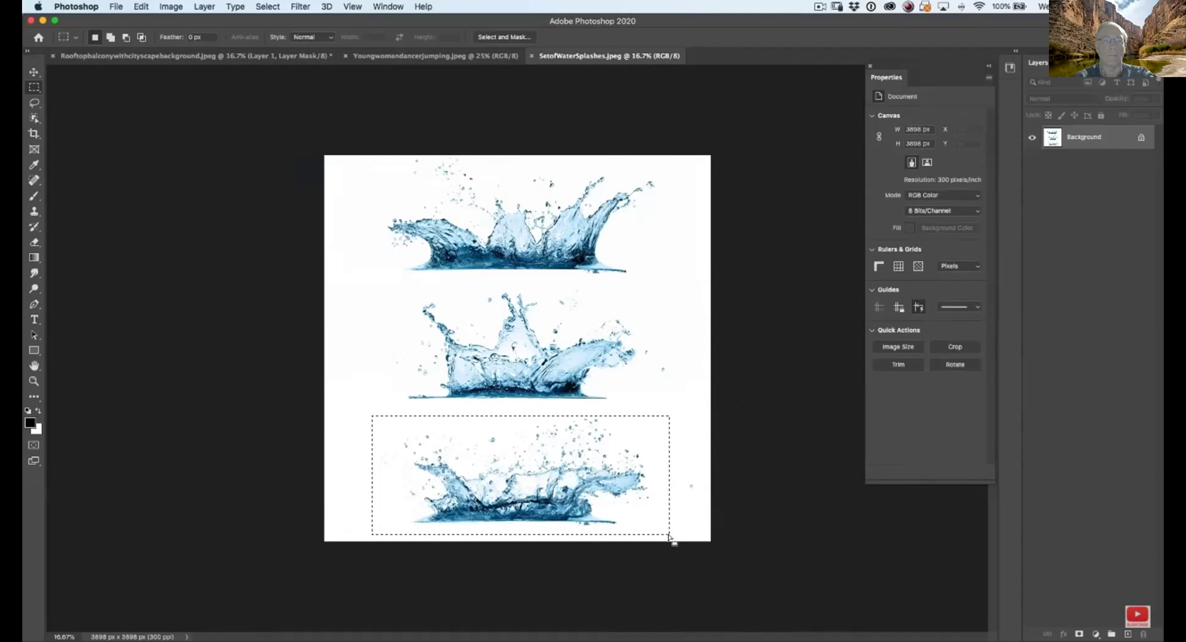
click(142, 6)
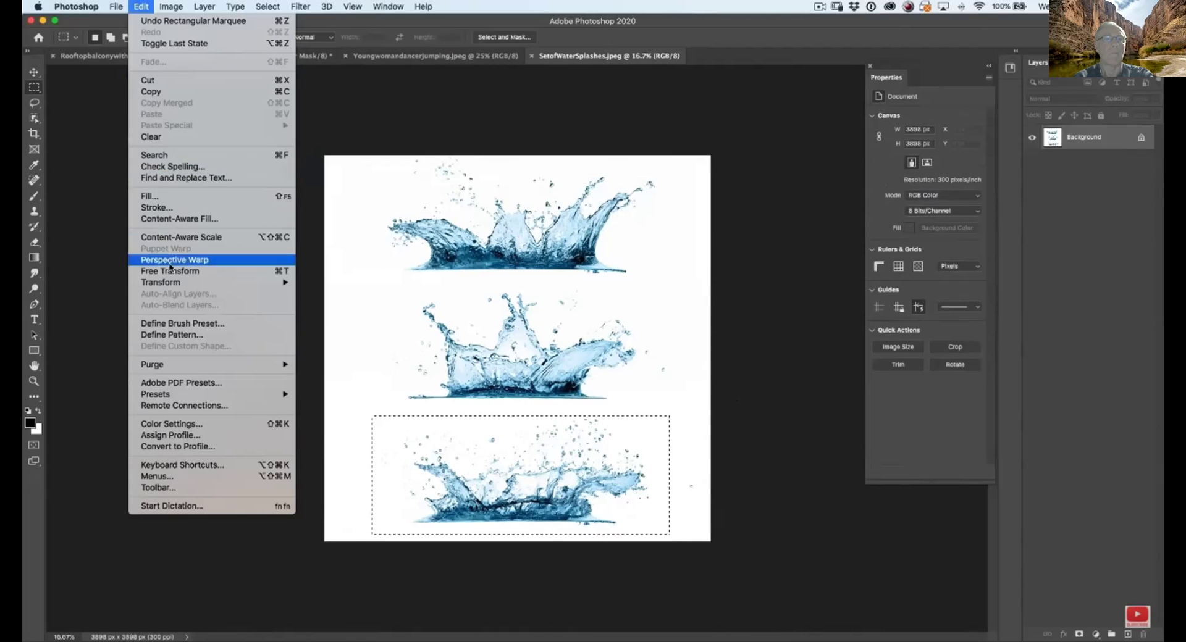
click(281, 320)
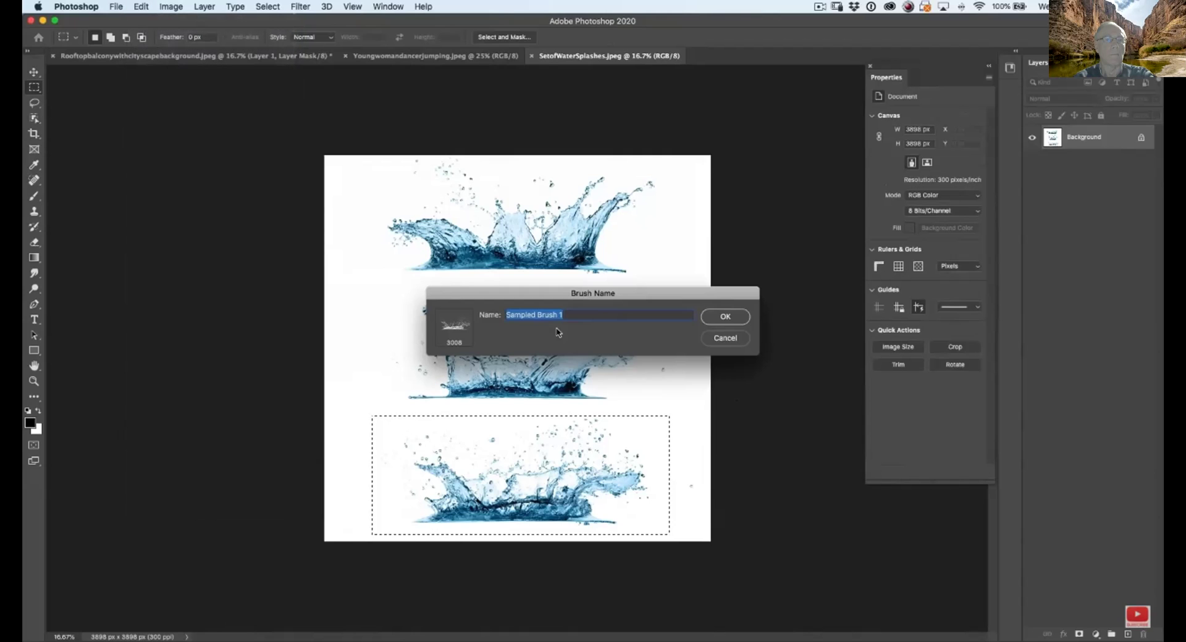
click(724, 317)
- In the rooftop image, add a new layer above the dancer and ready the splash brush with white as foreground colour
key(b)
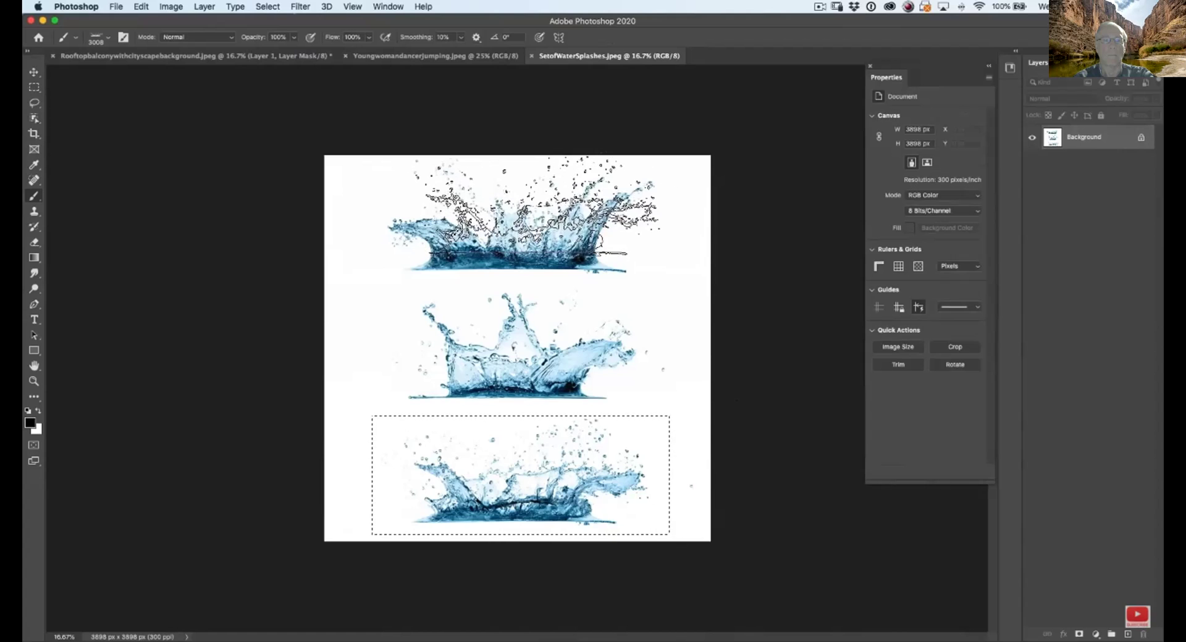
click(165, 56)
key(x)
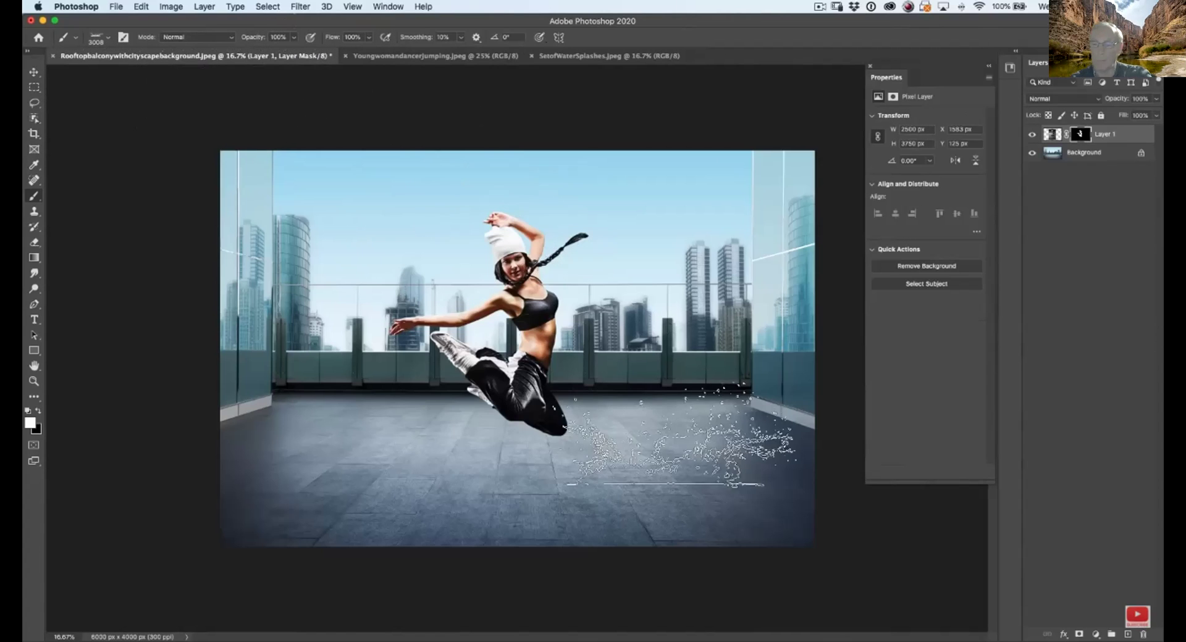
key(x)
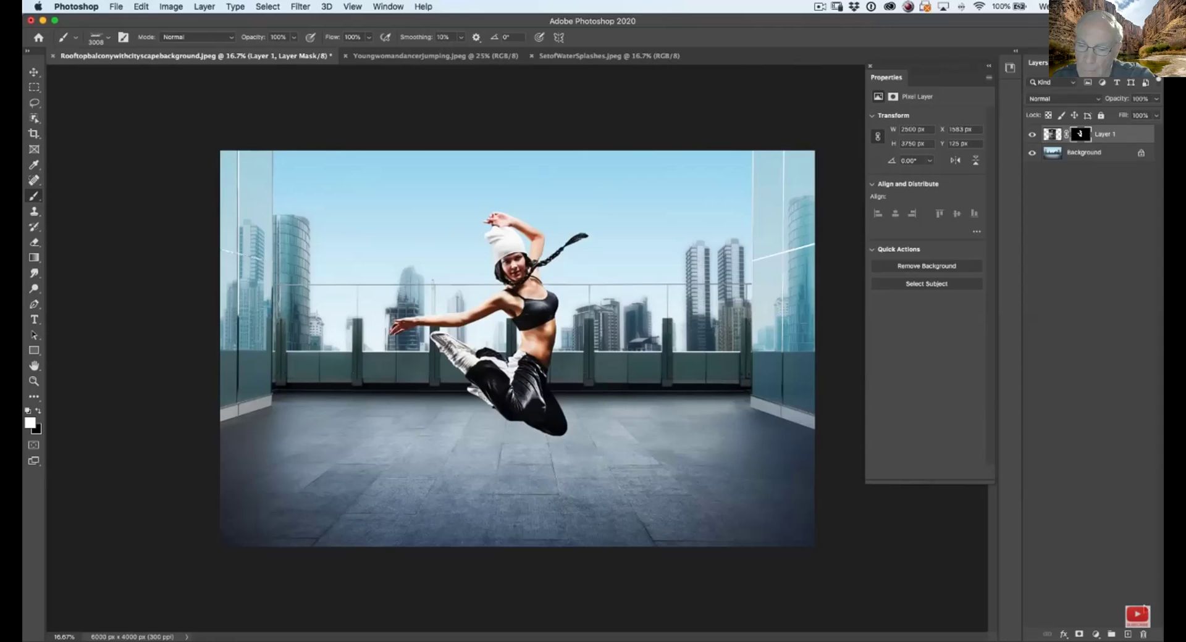
click(1127, 634)
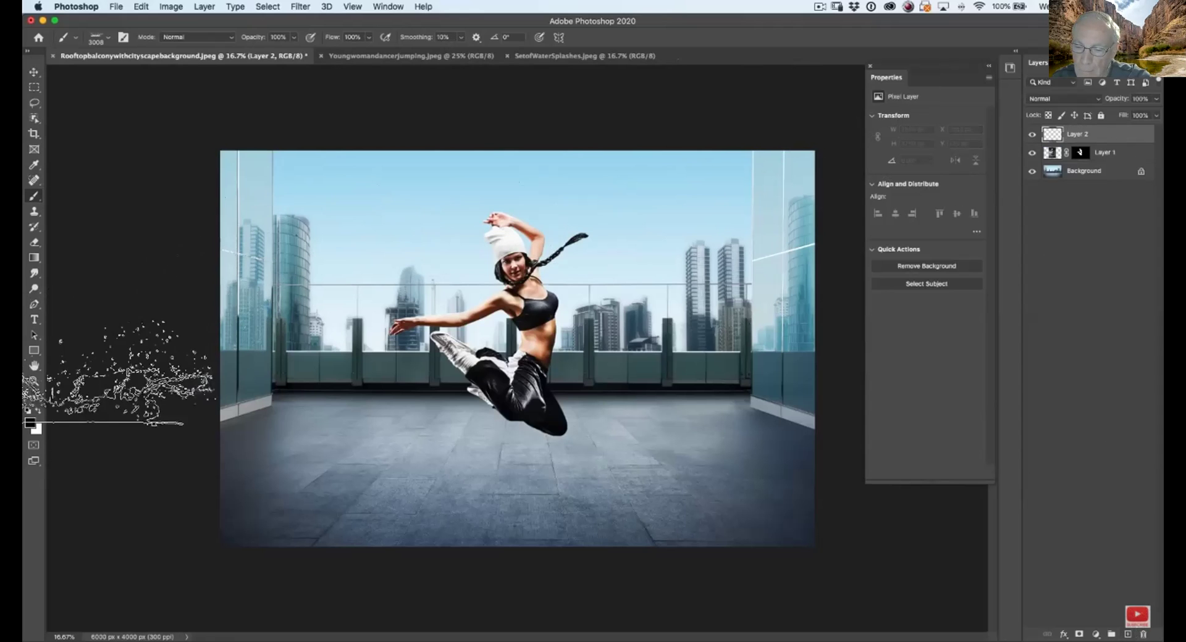
click(37, 411)
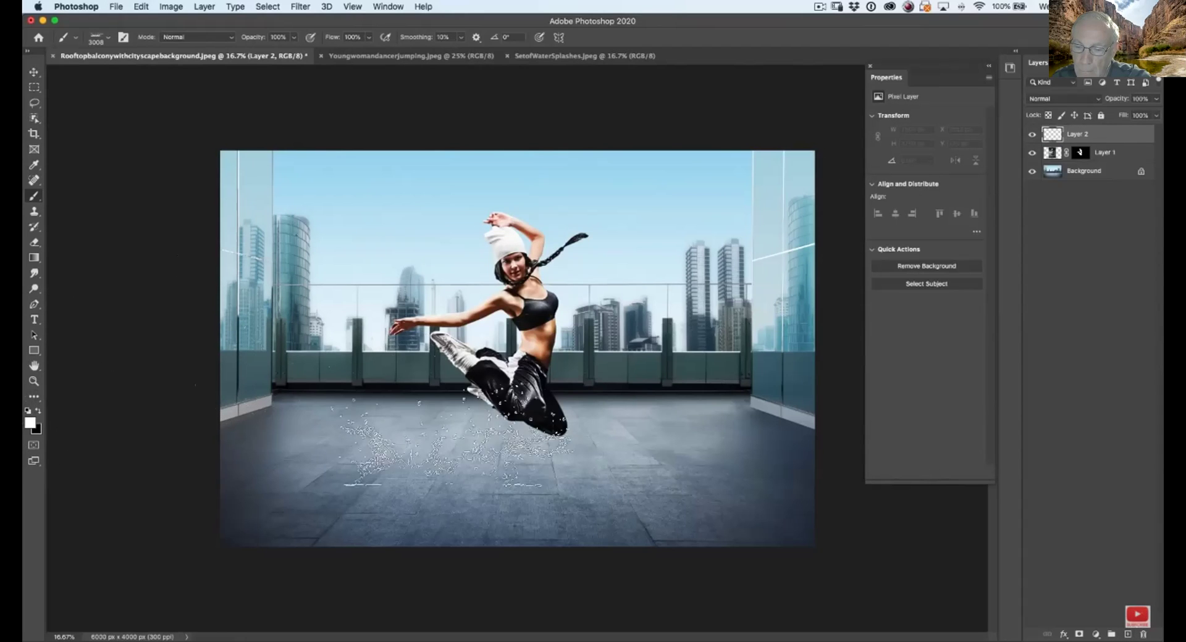
- Reduce the splash brush to 2300 px and stamp one white splash on the floor beneath the dancer
key(bracketleft)
key(bracketleft)
key(bracketleft)
click(554, 410)
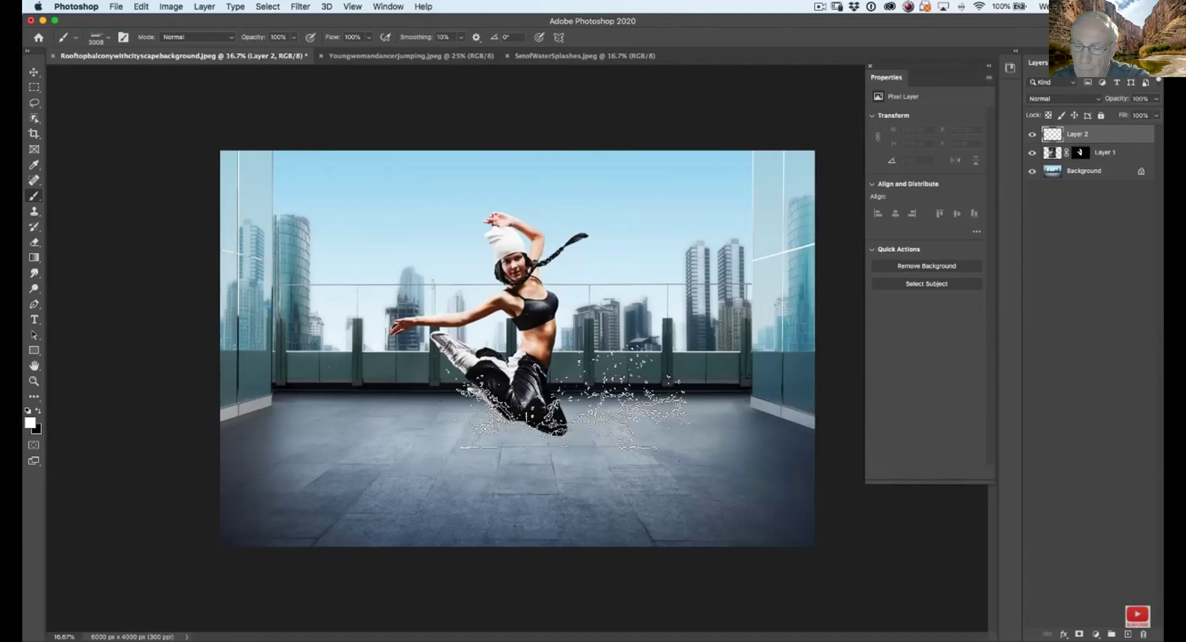
key(bracketleft)
key(bracketleft)
key(bracketleft)
key(bracketleft)
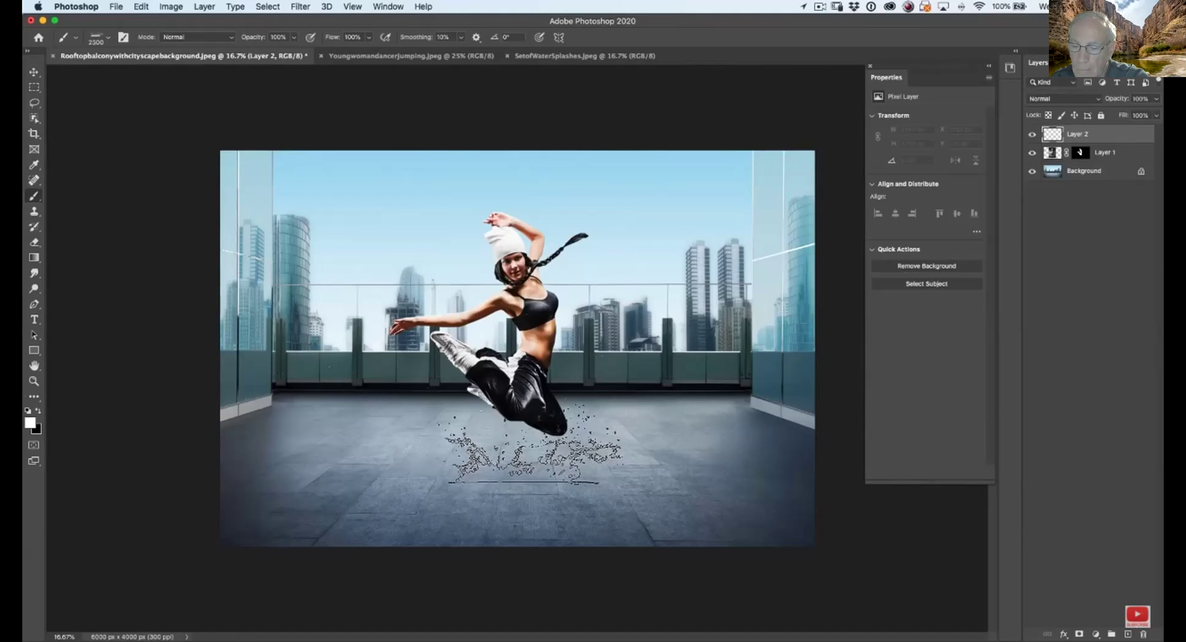
click(537, 451)
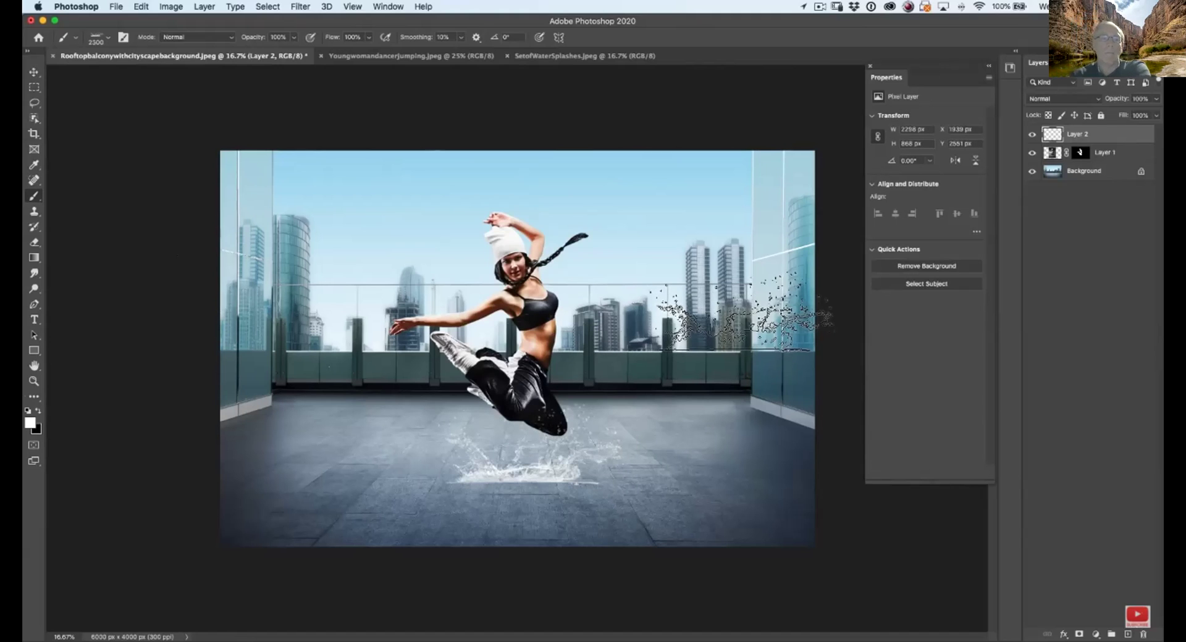
- Select the dancer and splash layers together and move them to the right side of the rooftop, slightly higher
key(v)
click(1071, 154)
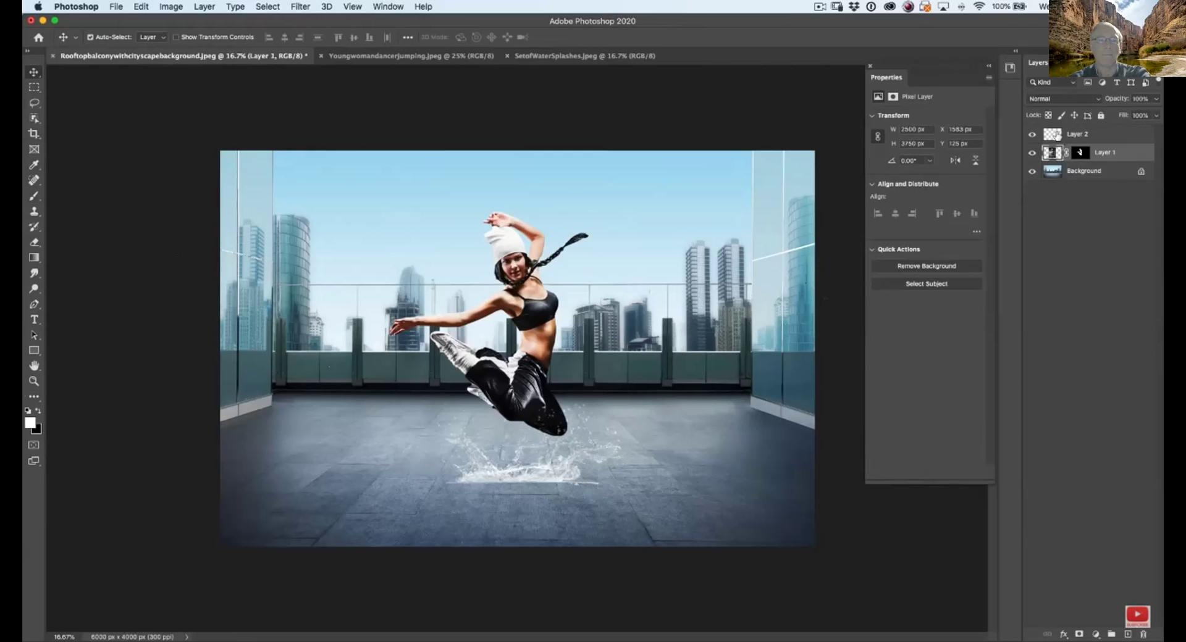
shift+click(1057, 136)
drag(587, 317, 667, 315)
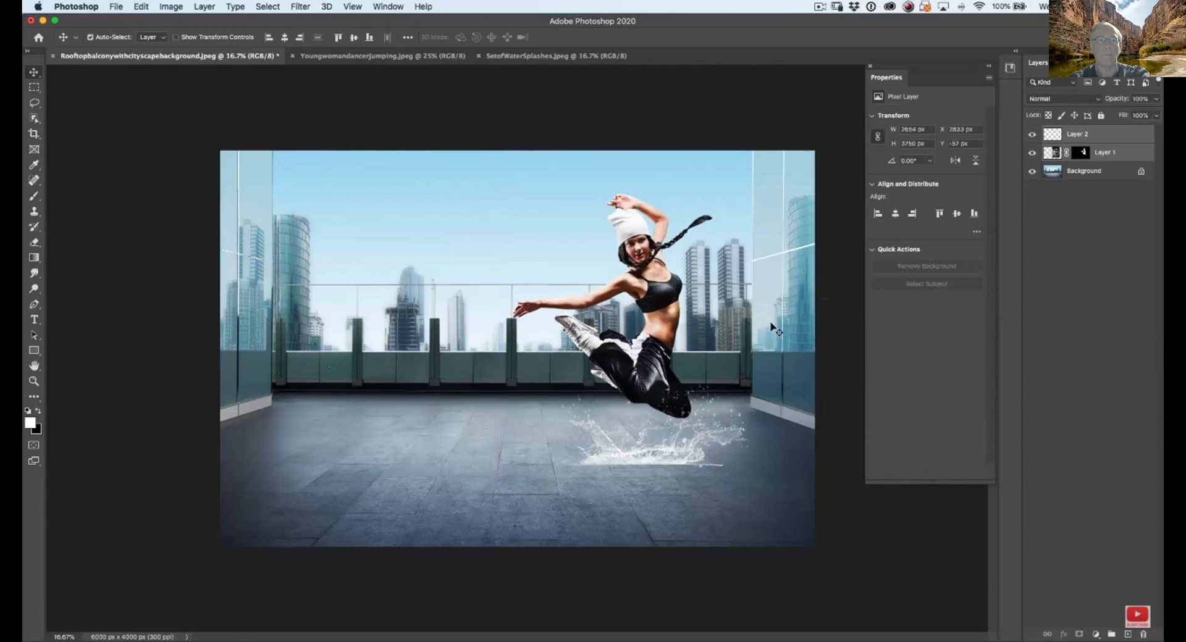
- Add an empty layer above the splash on Layer 2 and activate the Brush tool
click(1079, 136)
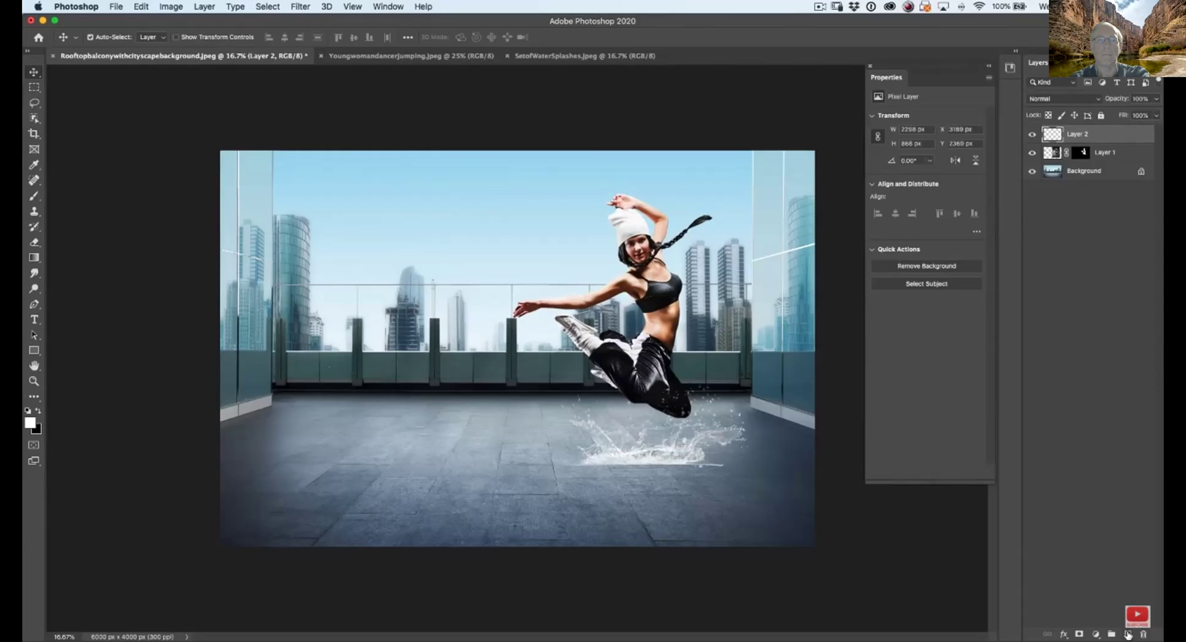
click(1128, 635)
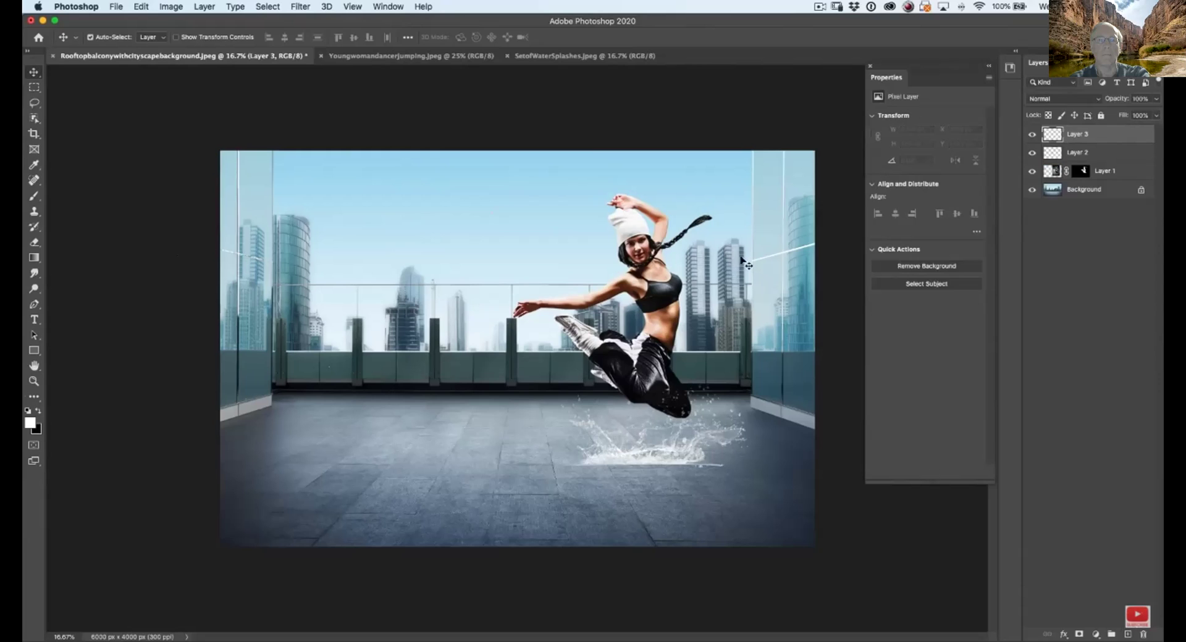
click(34, 196)
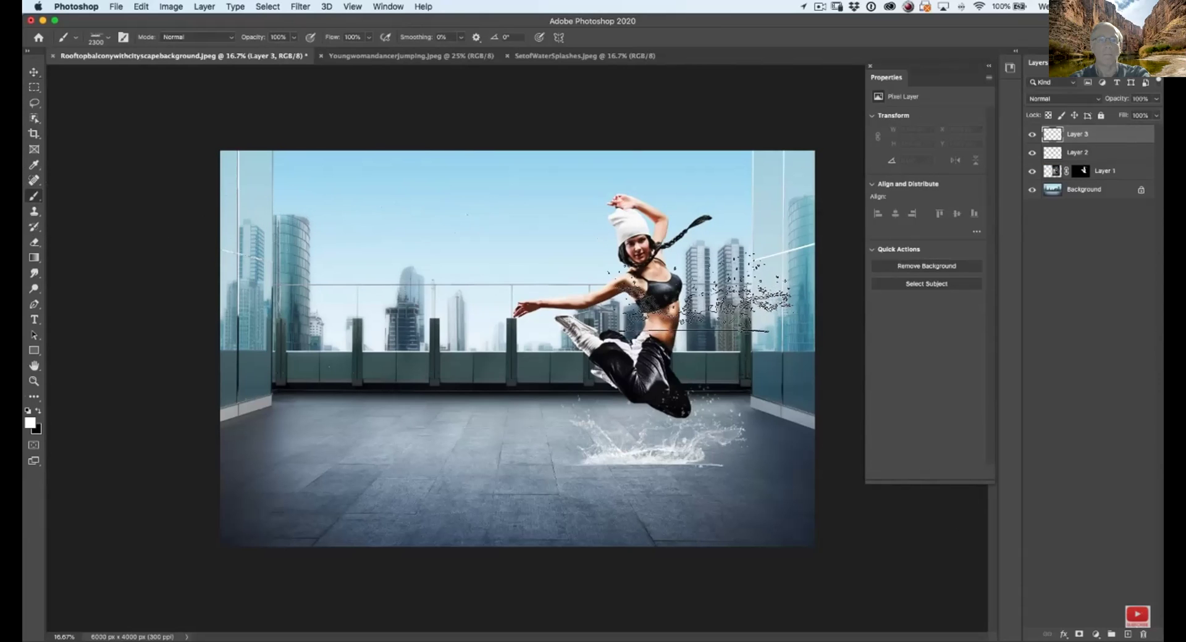
- Rotate the splash brush tip to a 90° angle so the splash stands vertically
key(Left)
key(Left)
key(Left)
key(Left)
key(Left)
key(Left)
key(Left)
key(Left)
key(Left)
key(Left)
key(Left)
key(Left)
key(Left)
key(Left)
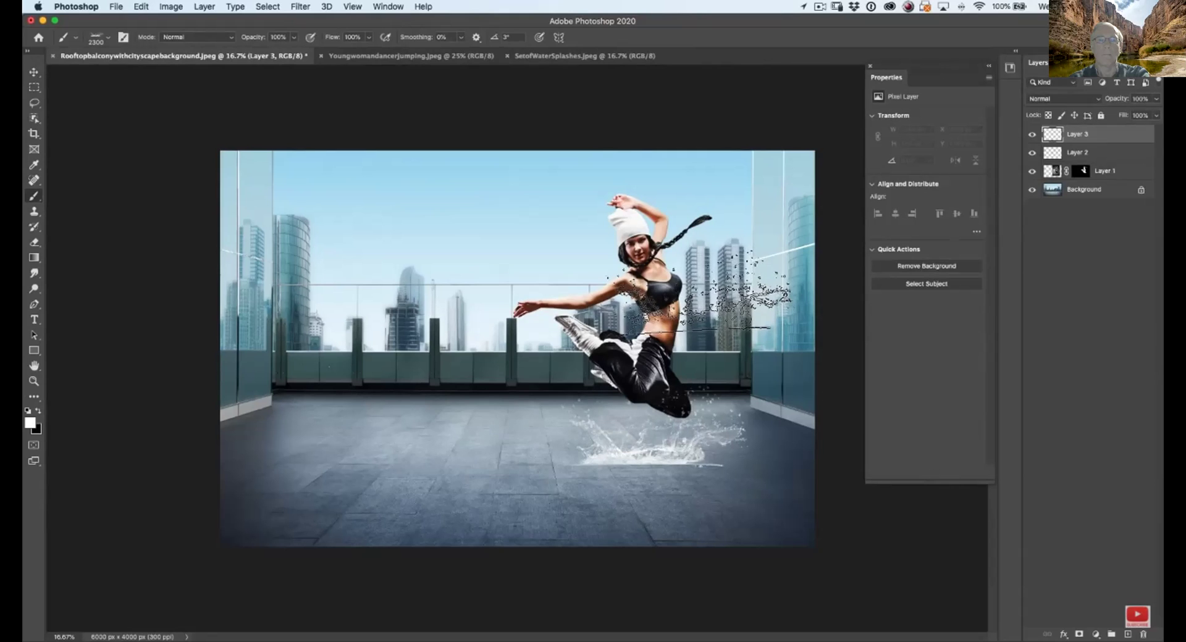
key(Left)
key(Left)
key(Left)
key(Left)
key(Left)
key(Left)
key(Left)
key(Left)
key(Left)
key(Left)
key(Left)
key(Left)
key(Left)
key(Left)
key(Left)
key(Left)
key(Left)
key(Left)
key(Left)
key(Left)
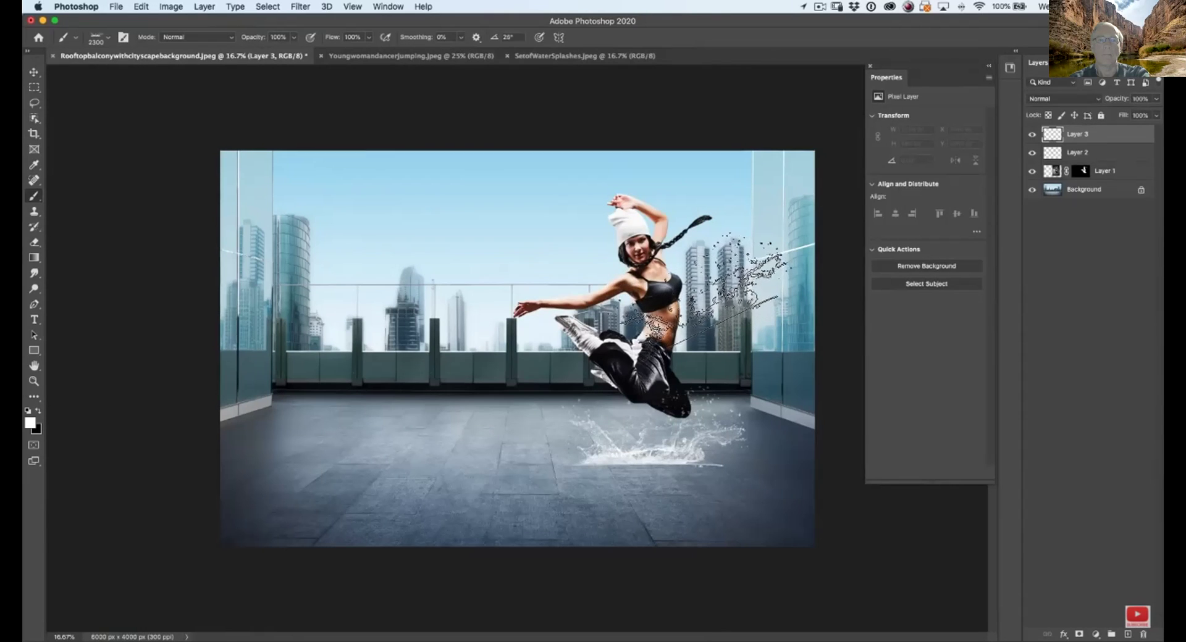
key(Left)
key(Left)
key(Left)
key(Left)
key(Left)
key(Left)
key(Left)
key(Left)
key(Left)
key(Left)
key(Left)
key(Left)
key(Left)
key(Left)
key(Left)
key(Left)
key(Left)
key(Left)
key(Left)
key(Left)
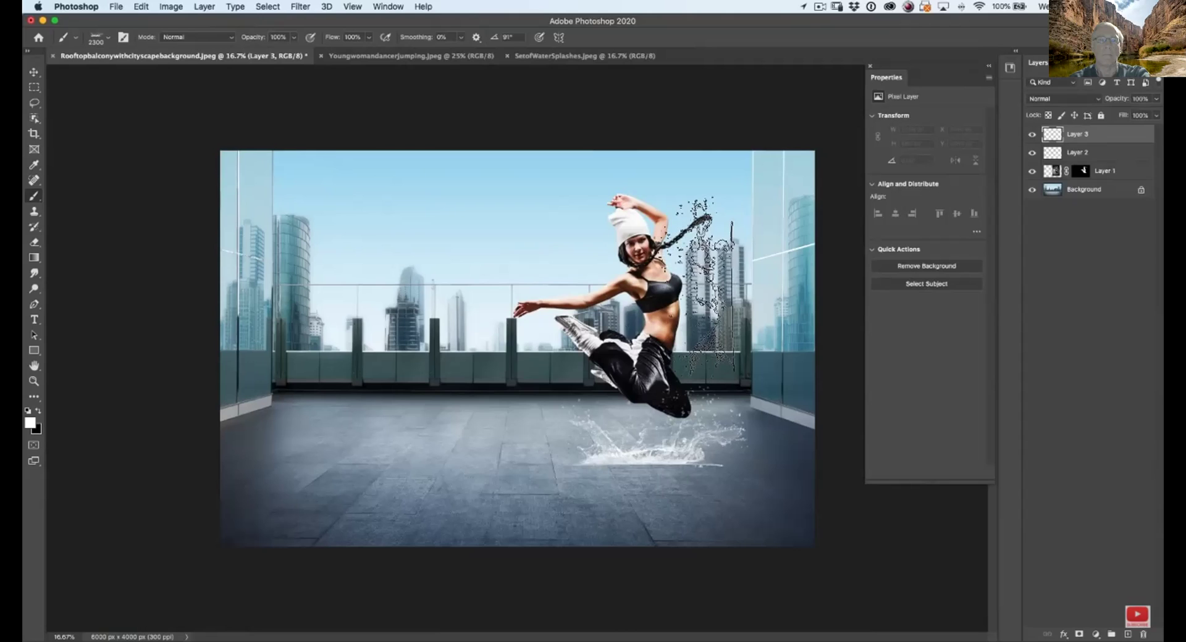
key(Right)
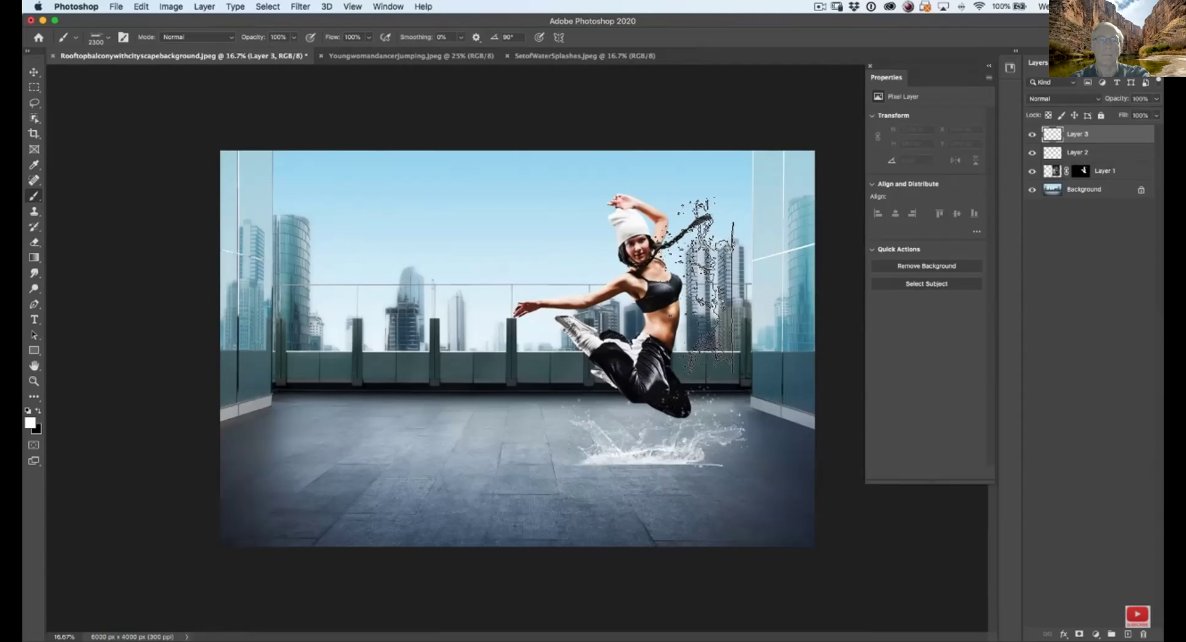
- Enlarge the vertical splash brush to 2700 px and stamp one white splash over the dancer's head, torso and legs on Layer 3
click(751, 312)
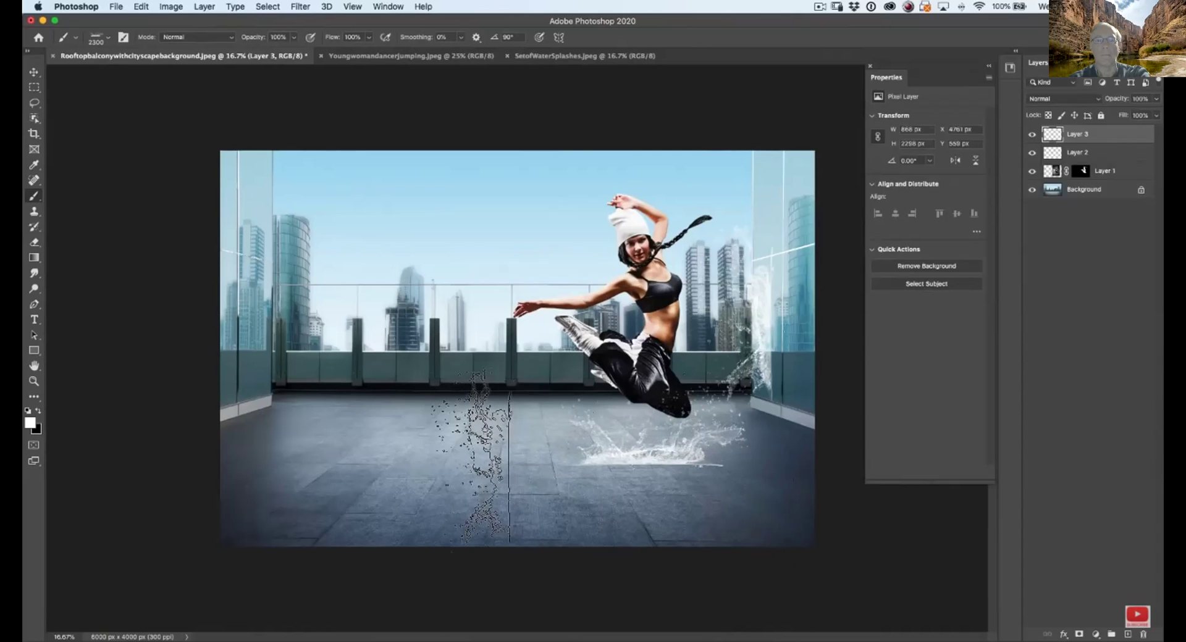
key(ctrl+z)
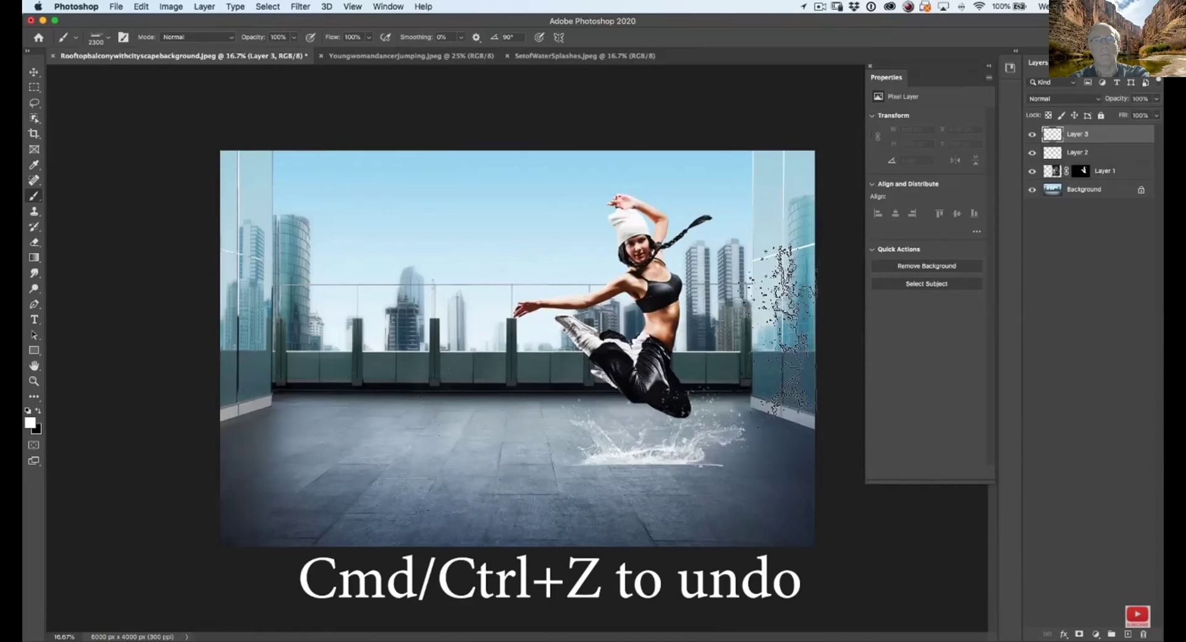
key(bracketright)
key(bracketright)
key(bracketright)
key(bracketright)
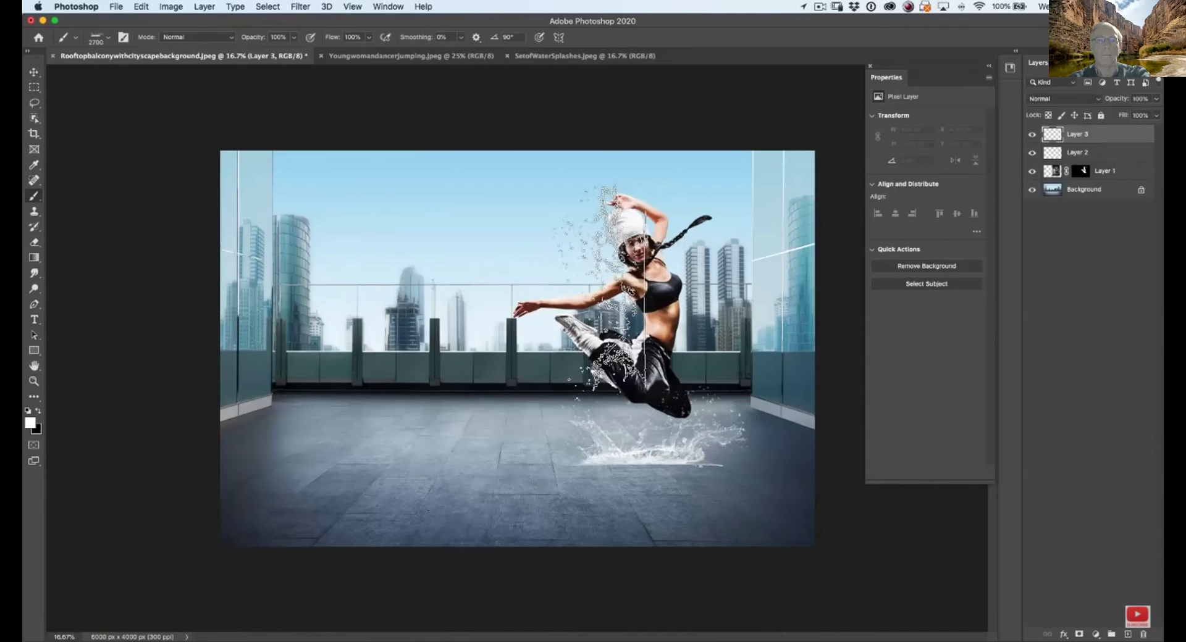
click(623, 289)
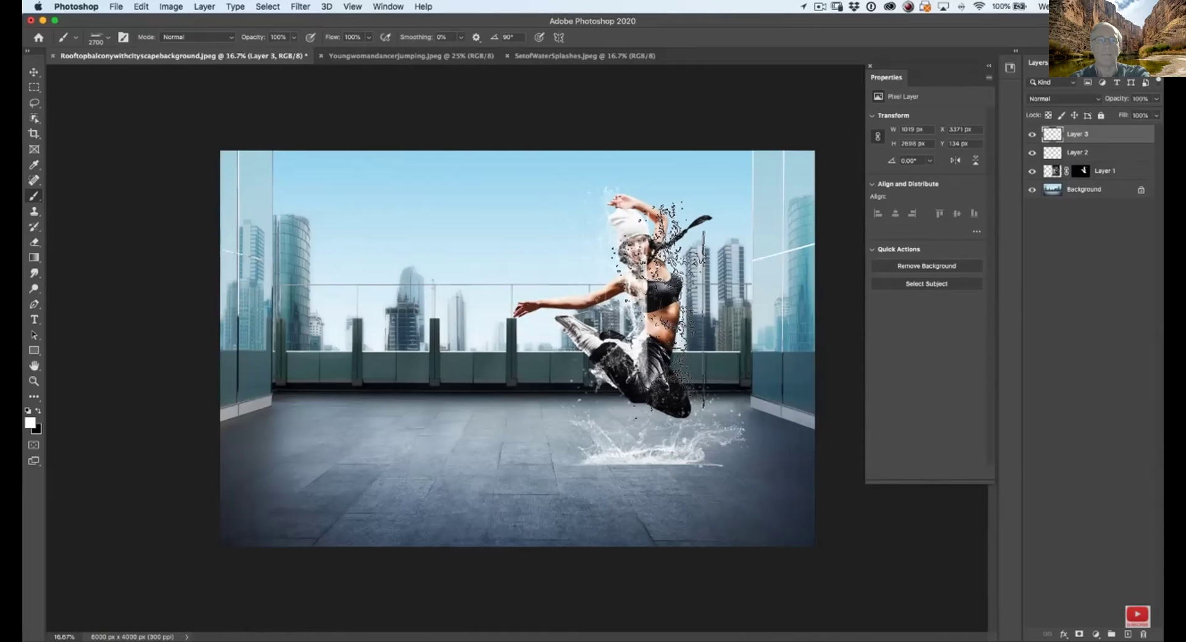
- Rotate the splash brush to -91° and stamp a second white splash over the dancer's body on Layer 3
key(Right)
key(Right)
key(Right)
key(Right)
key(Right)
key(Right)
key(Right)
key(Right)
key(Right)
key(Right)
key(Right)
key(Right)
key(Right)
key(Right)
key(shift+Right)
key(shift+Right)
key(shift+Right)
key(shift+Right)
key(shift+Right)
key(shift+Right)
key(shift+Right)
key(shift+Right)
key(shift+Right)
key(shift+Right)
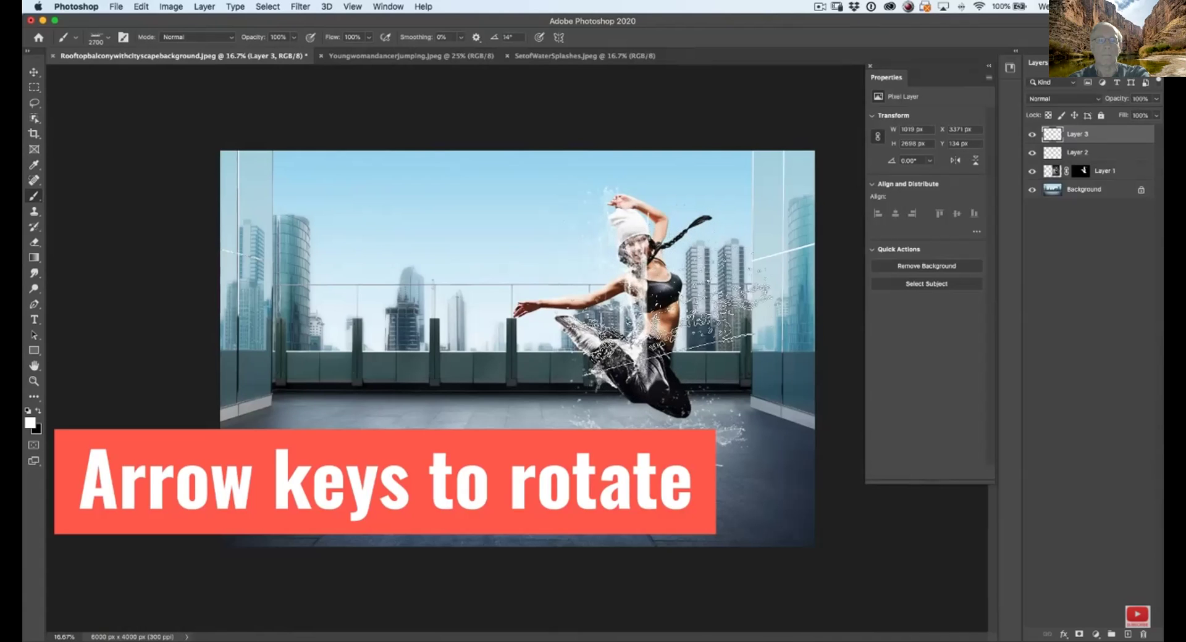
key(Right)
key(Right)
key(shift+Right)
drag(654, 296, 670, 311)
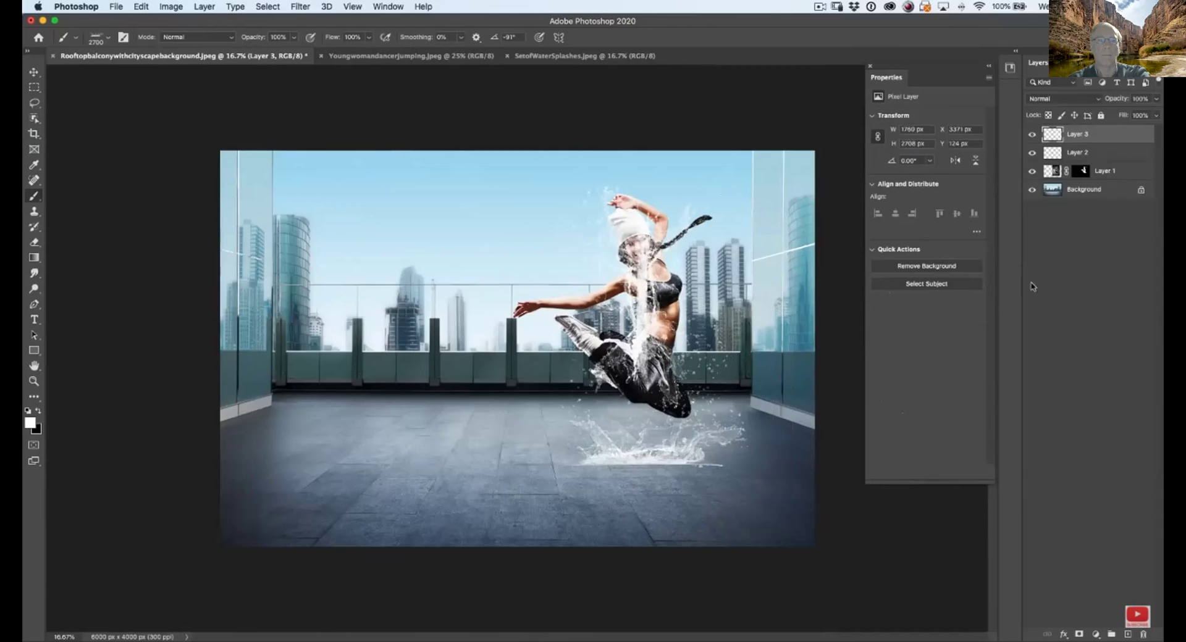
- Move the vertical splash layer, Layer 3, beneath the dancer's Layer 1 so the water sits behind her
click(1088, 154)
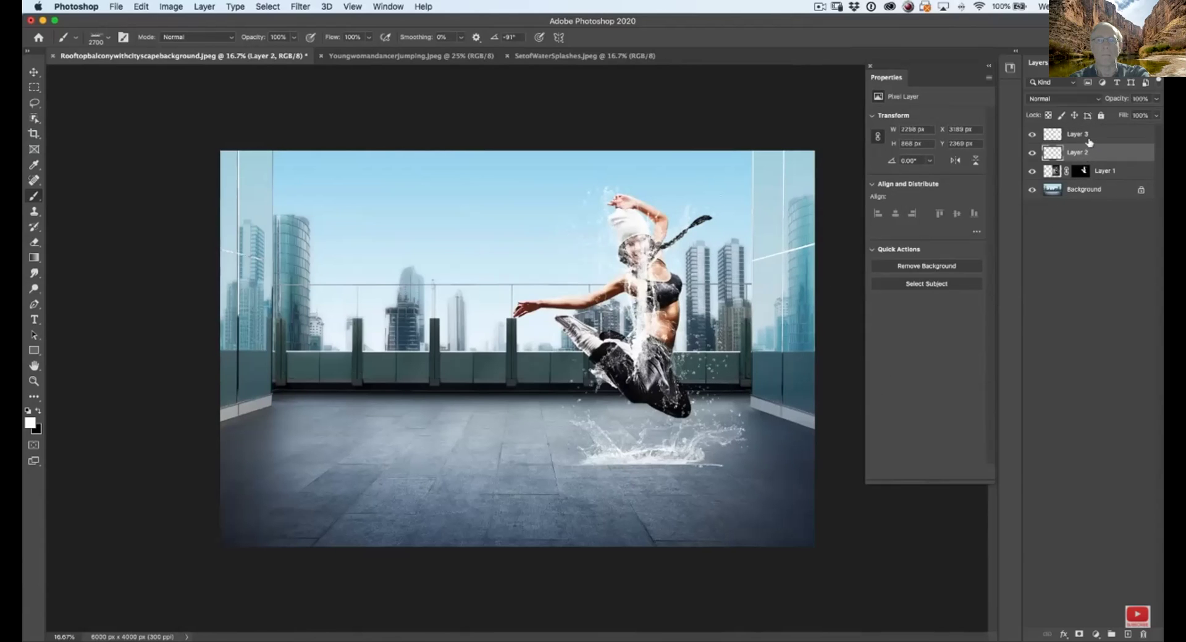
shift+click(1088, 138)
click(1093, 138)
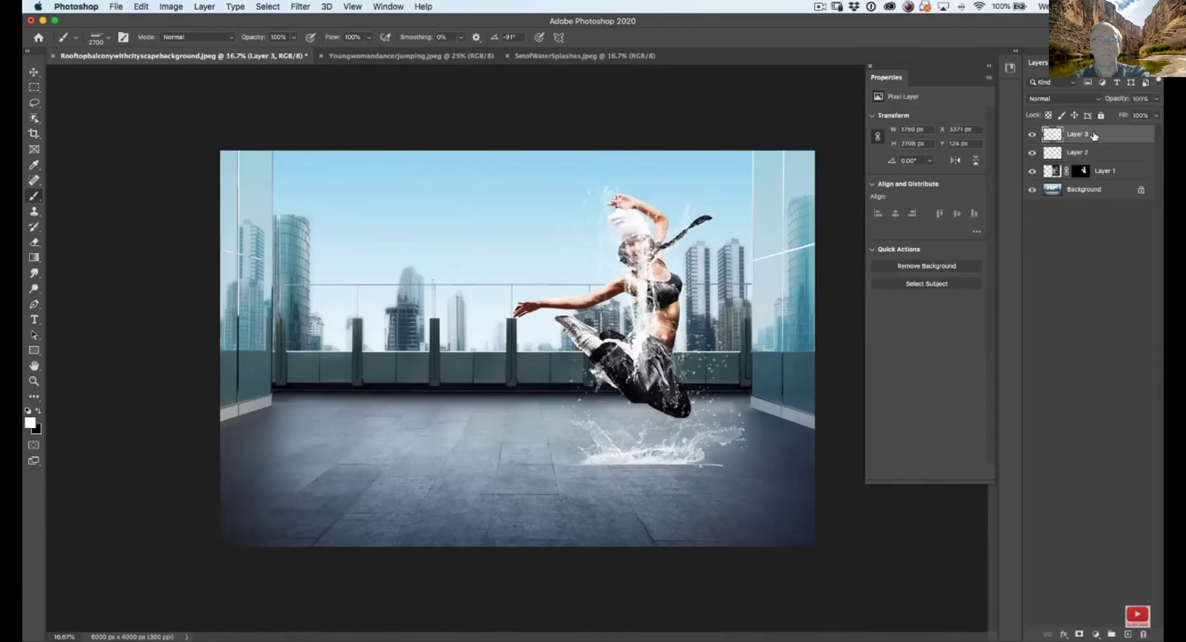
drag(1095, 134, 1090, 181)
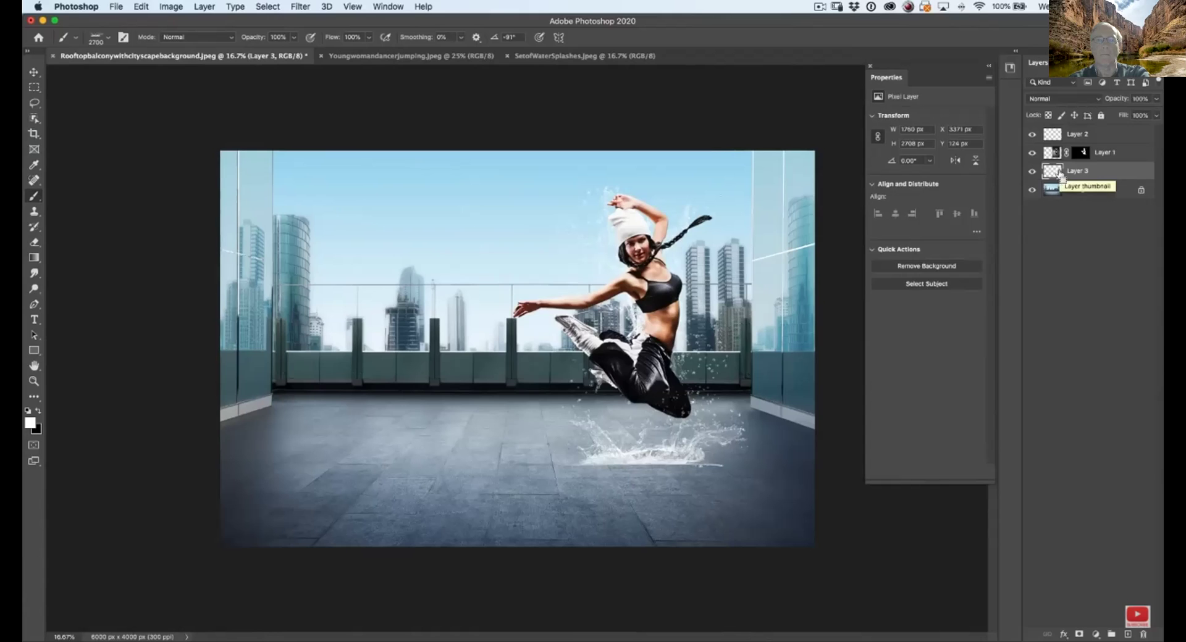
- Duplicate the splash layer behind the dancer and merge the copy with the original into one stronger splash layer
key(super+j)
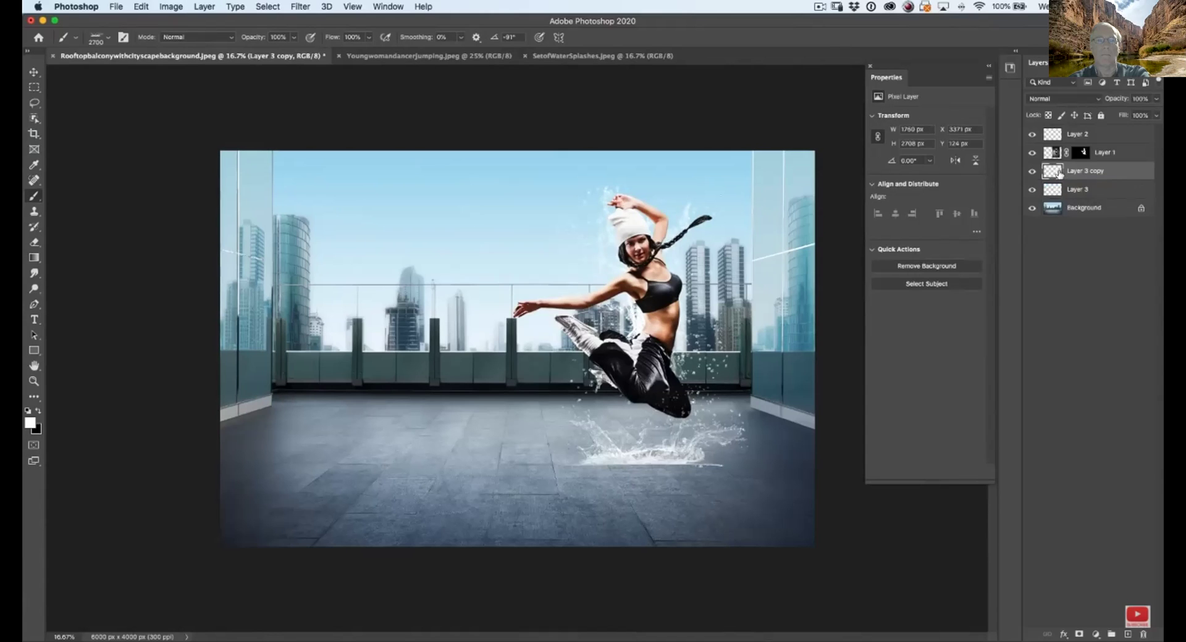
shift+click(1081, 189)
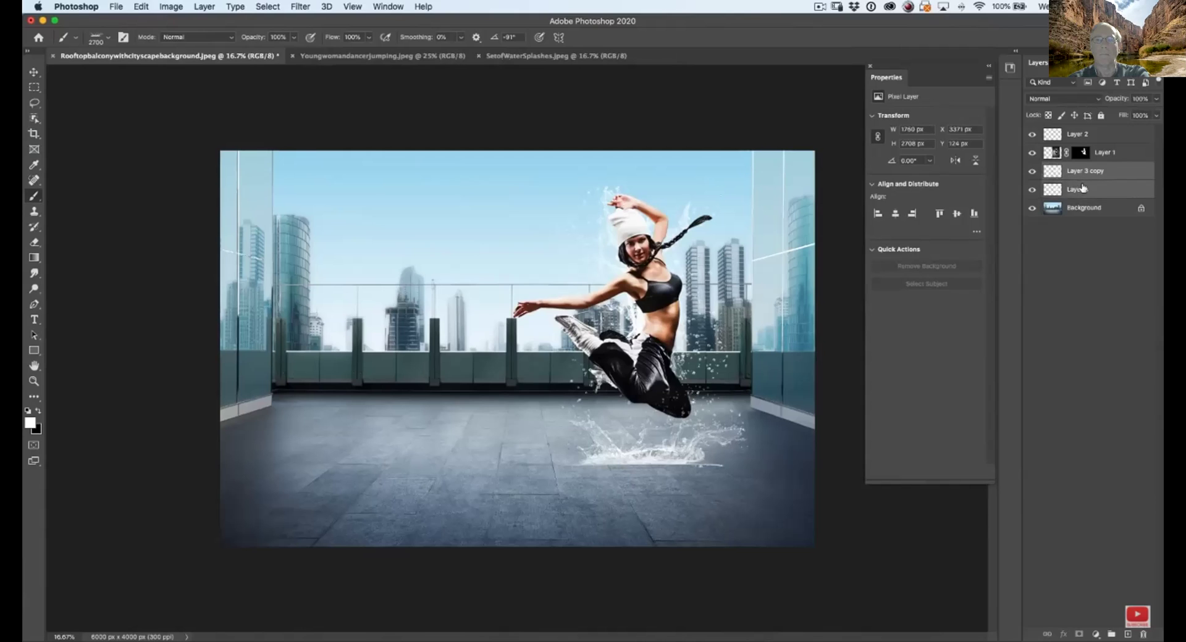
key(super+e)
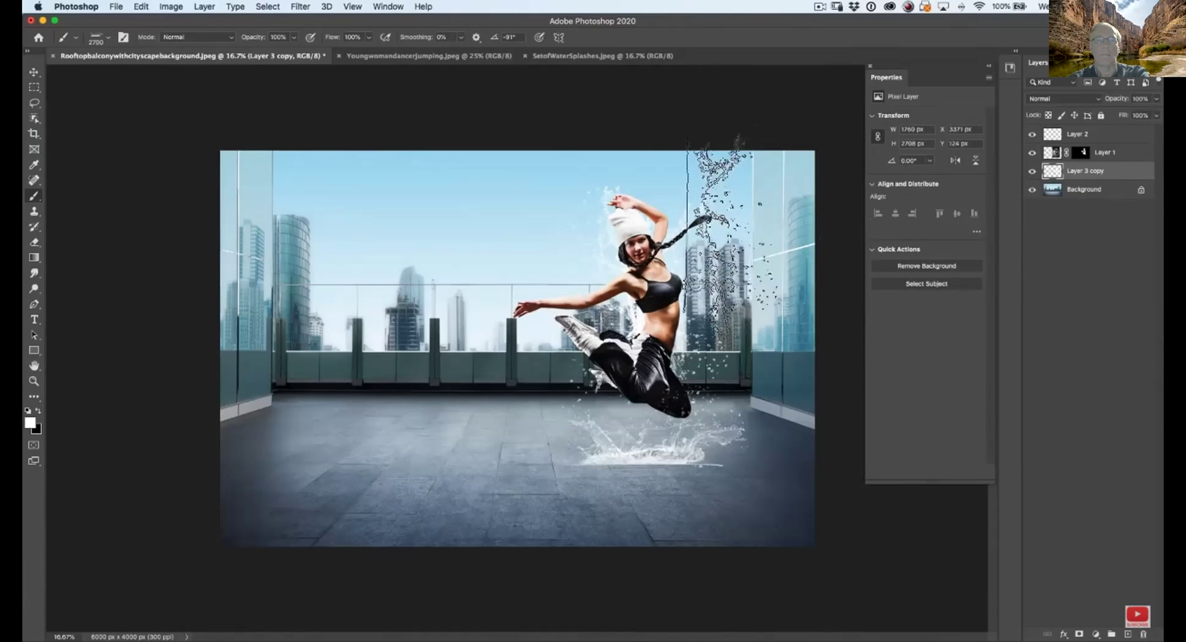
drag(821, 296, 39, 85)
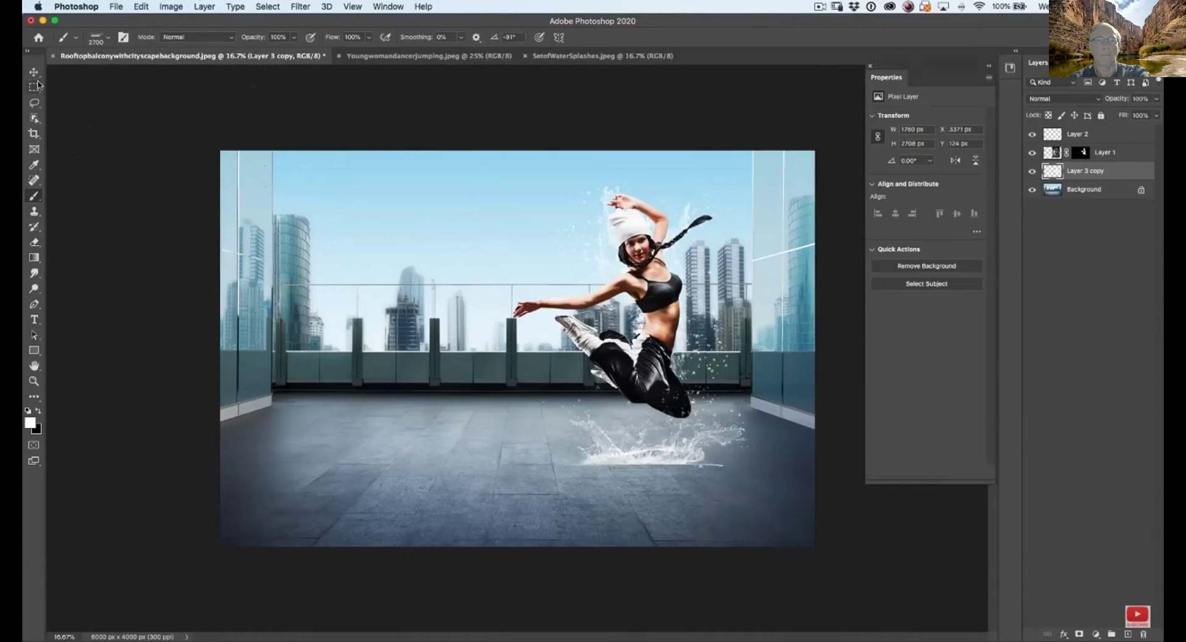
- Darken the rooftop Background layer with Levels by raising the black input point strongly toward the highlights
click(1057, 191)
key(super+l)
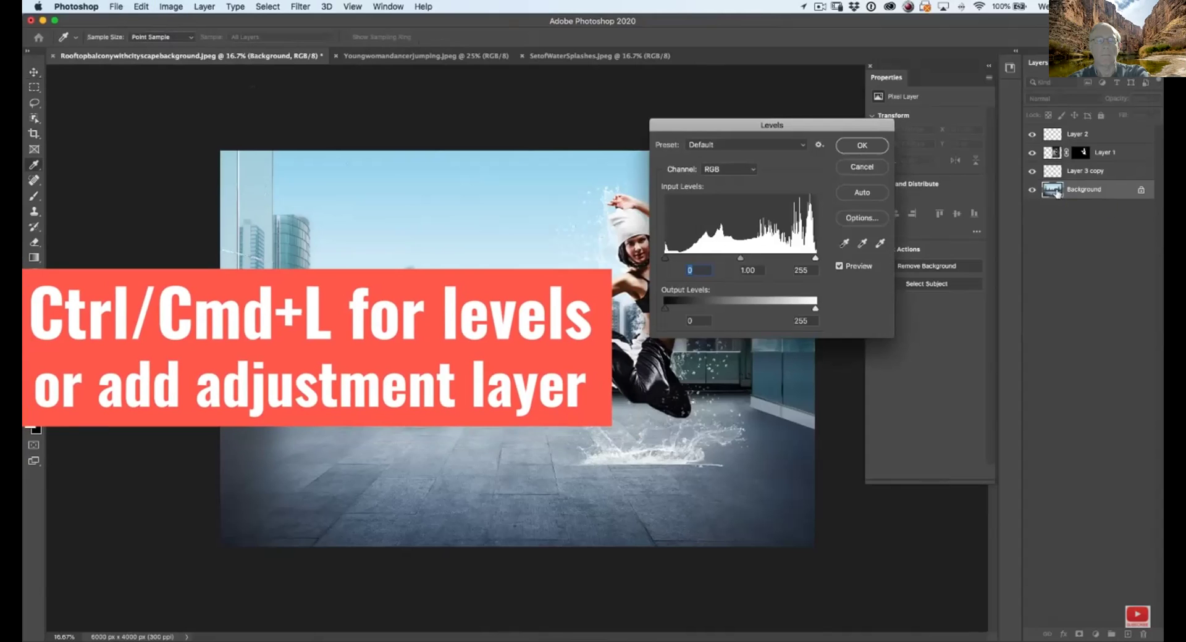
drag(731, 123, 889, 112)
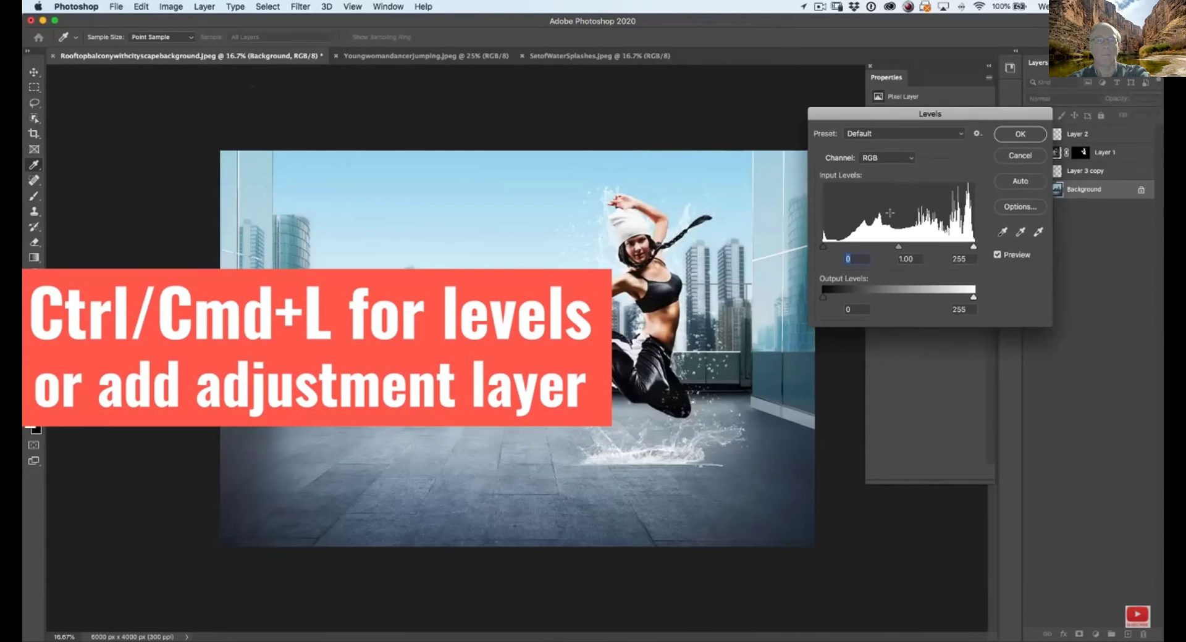
drag(822, 246, 935, 248)
click(1013, 139)
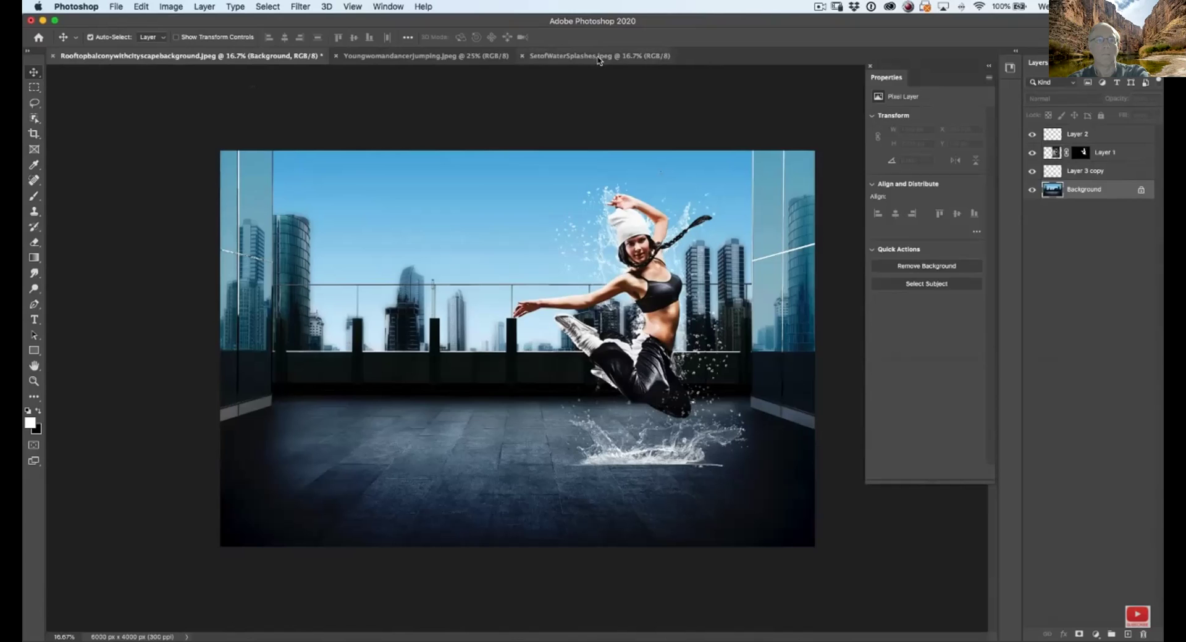
- Close the dancer and water splash source images, keeping only the rooftop composite open
click(618, 56)
click(426, 56)
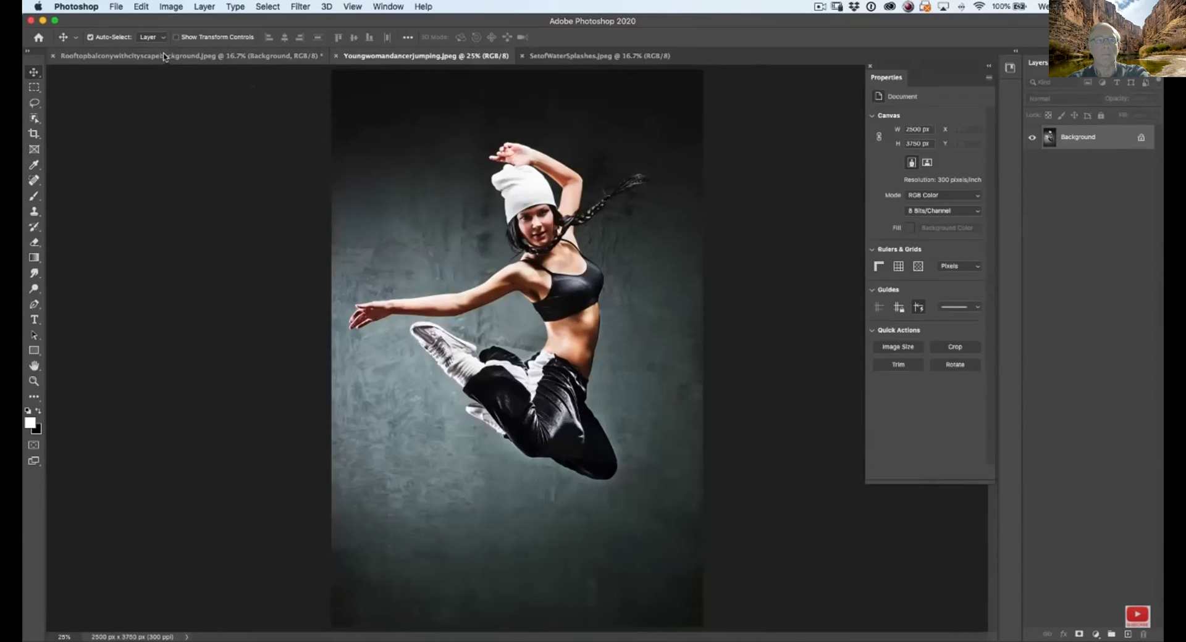
click(186, 55)
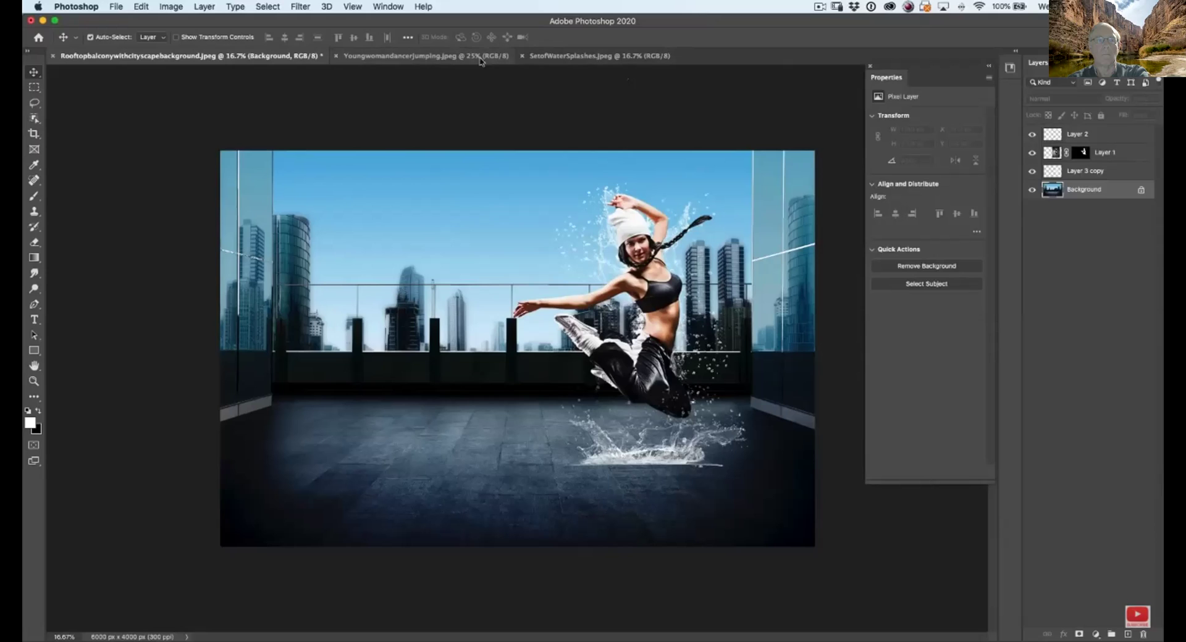
right_click(278, 58)
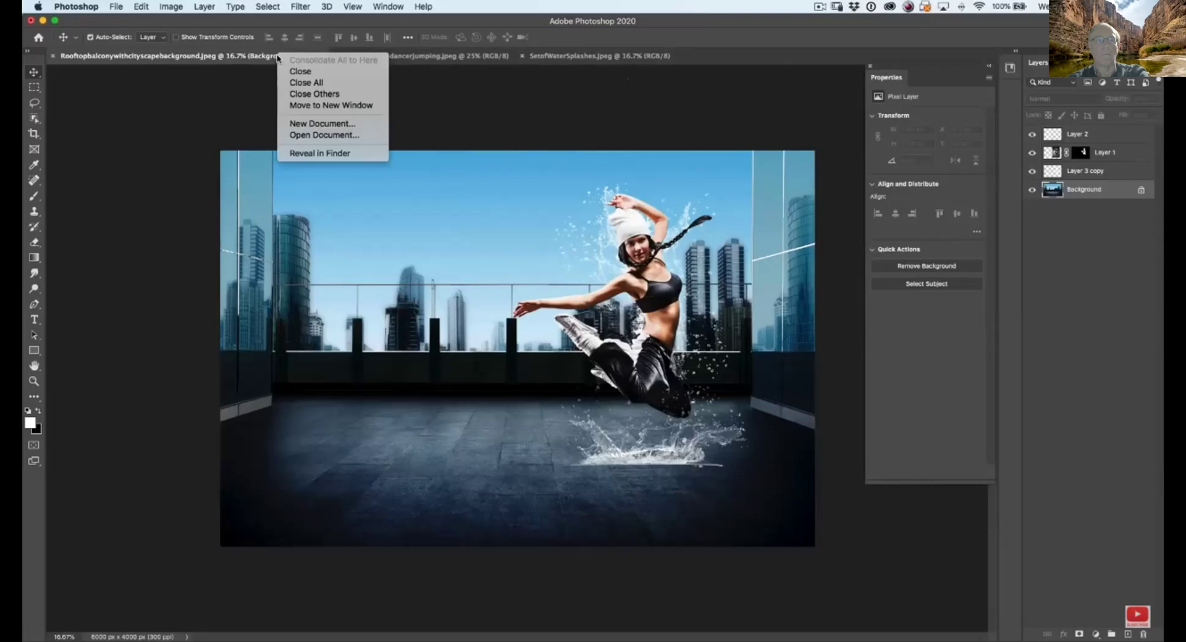
click(336, 94)
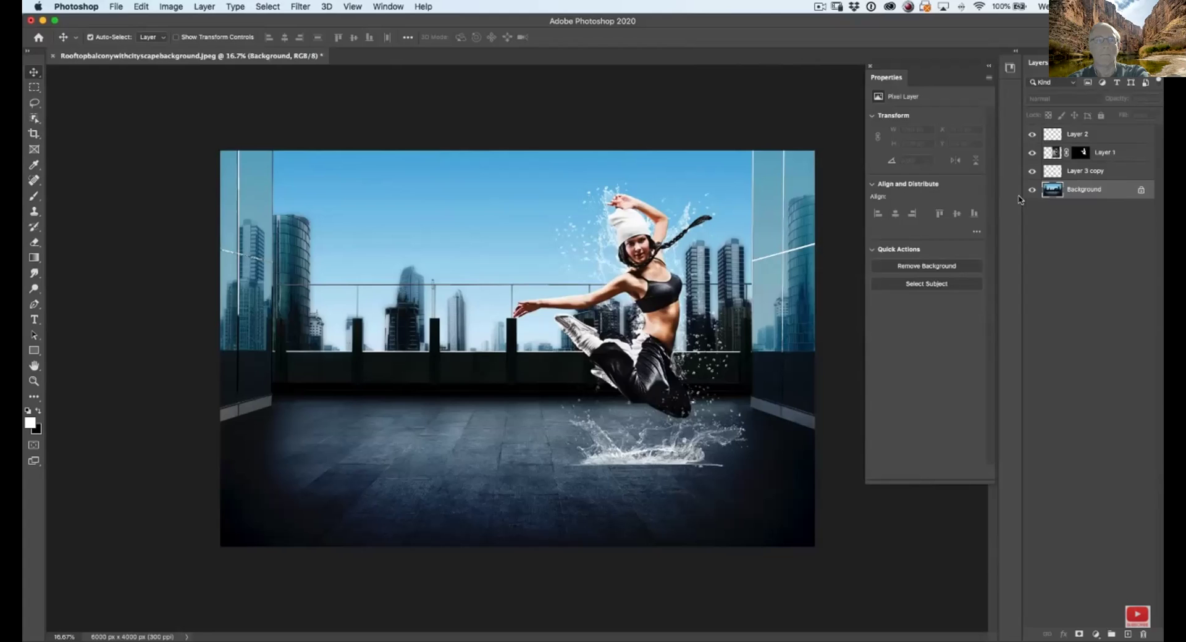
key(super+Tab)
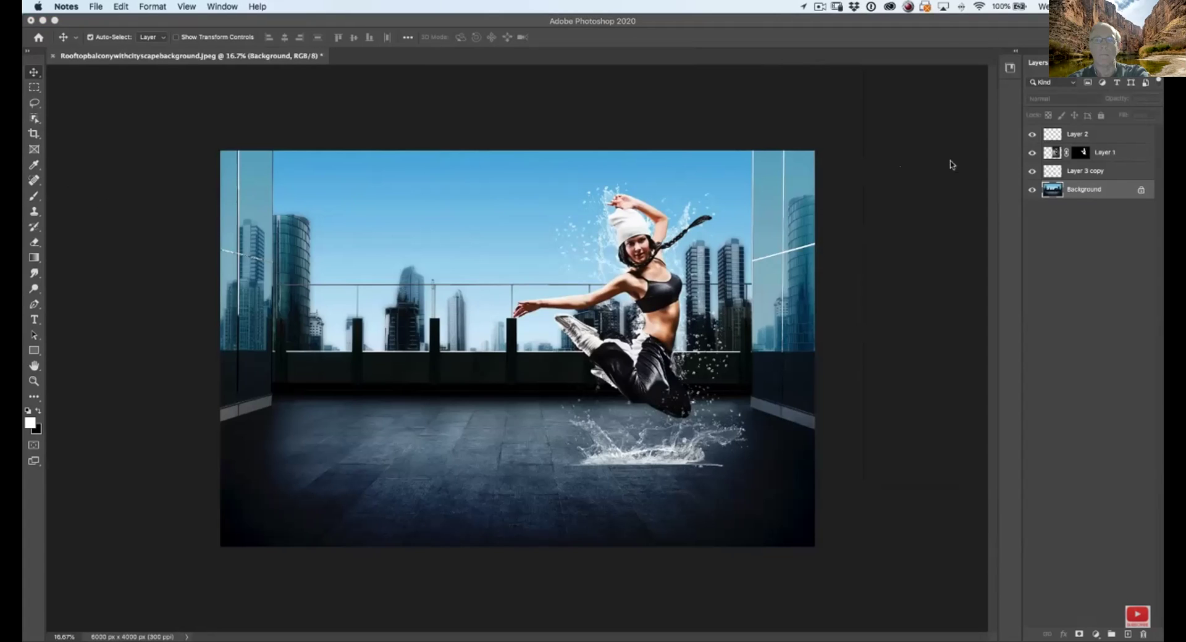
- Convert Layer 2, Layer 1 and Layer 3 copy together into a single Smart Object
click(1111, 141)
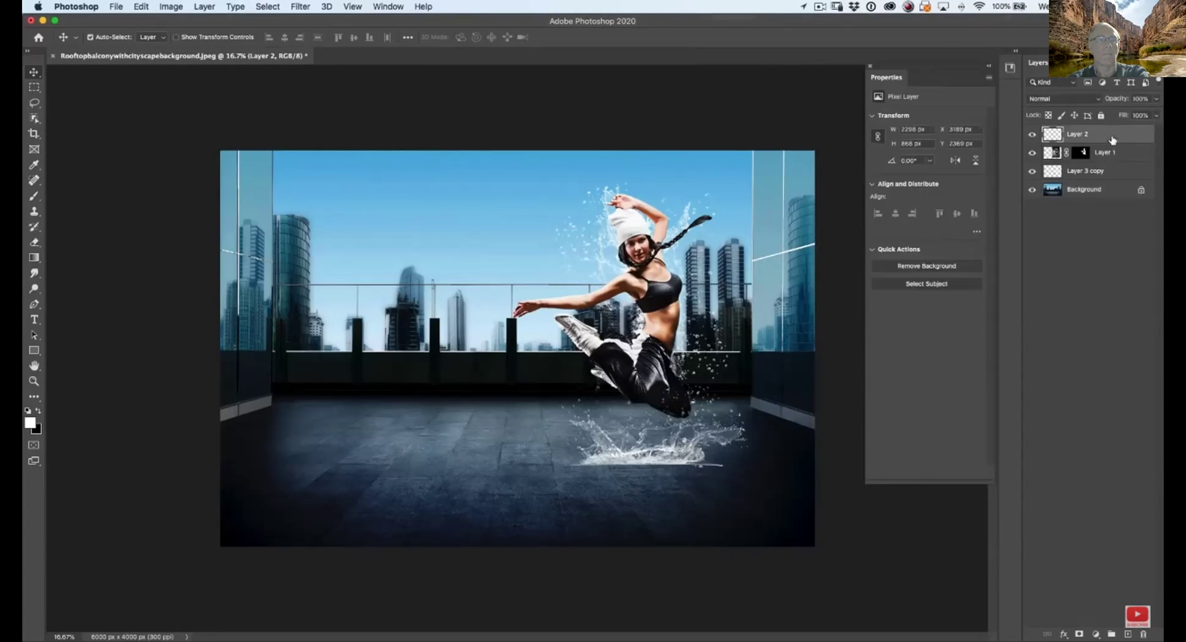
shift+click(1106, 176)
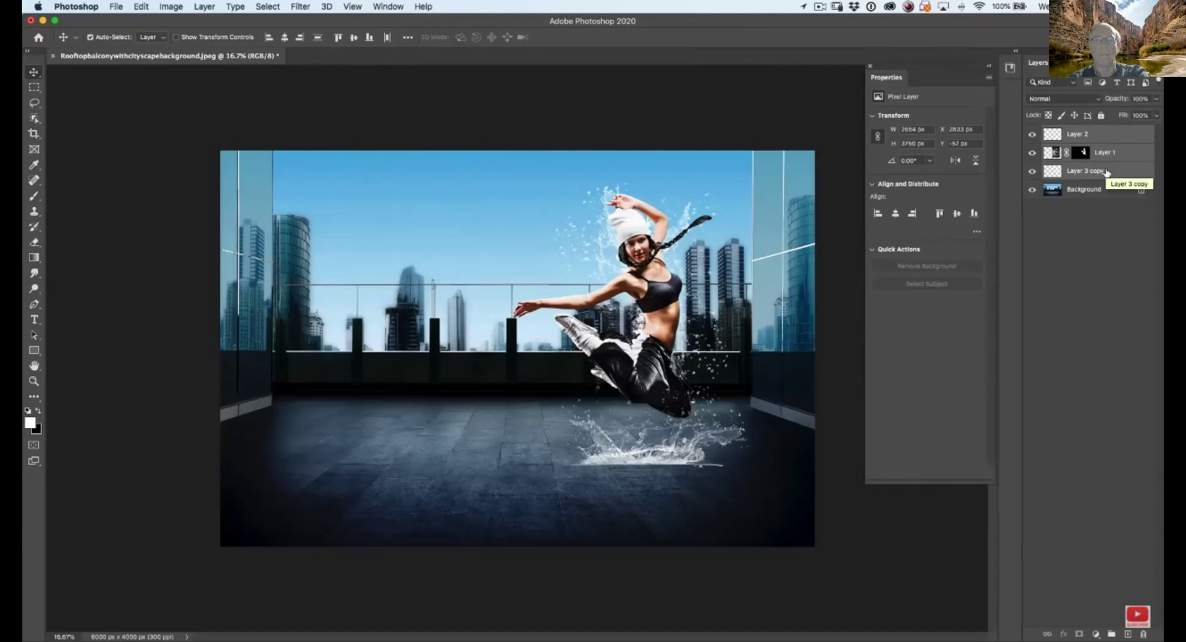
right_click(1106, 172)
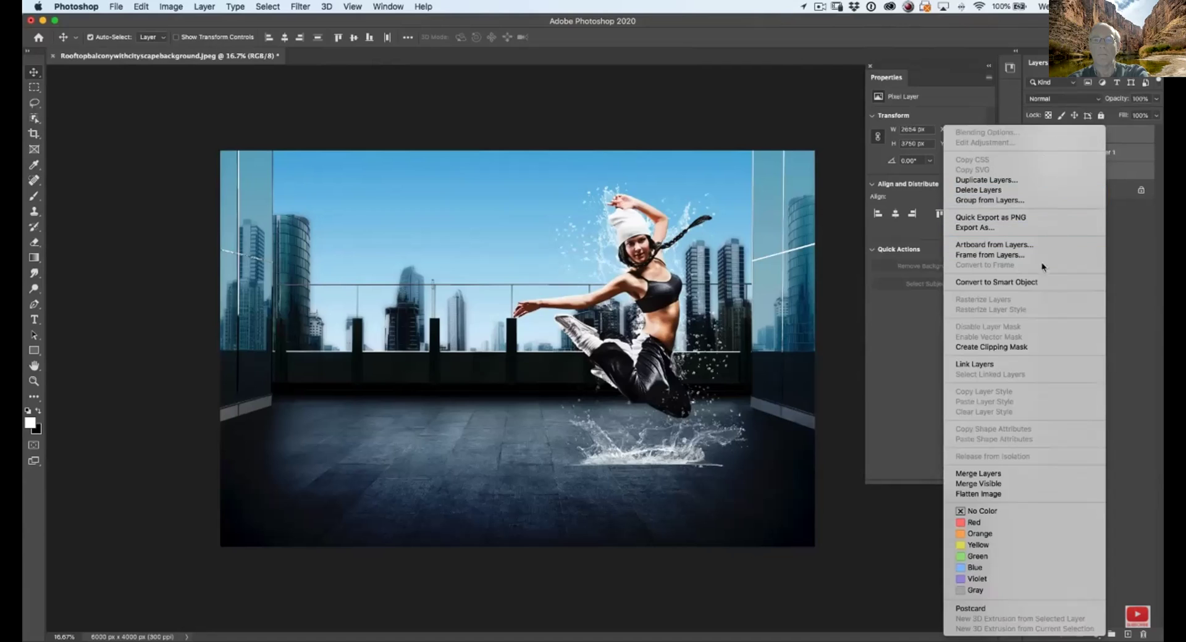
click(1041, 282)
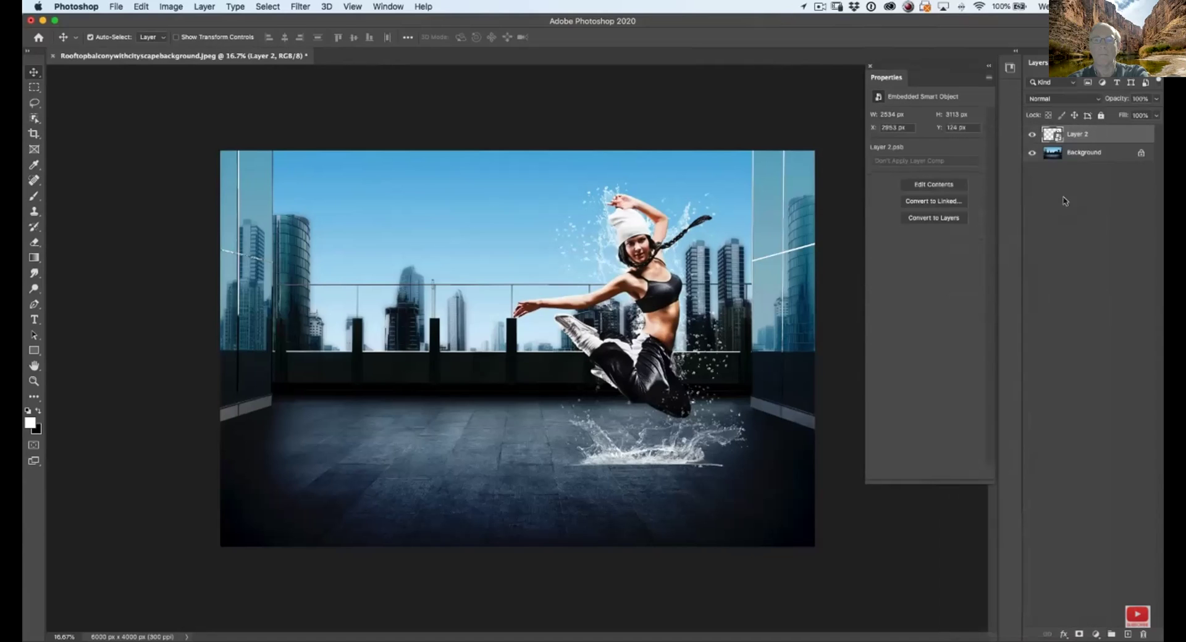
- Move the dancer Smart Object to just left of the rooftop's centre and scale it proportionally to 110.54%
drag(681, 283, 531, 314)
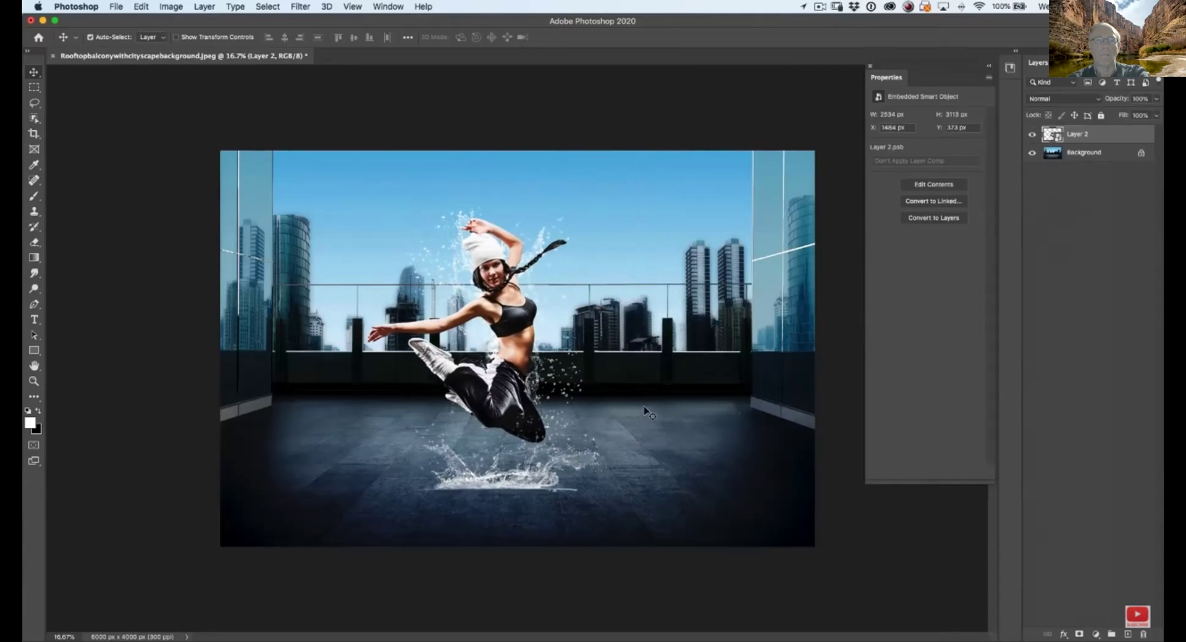
key(super+t)
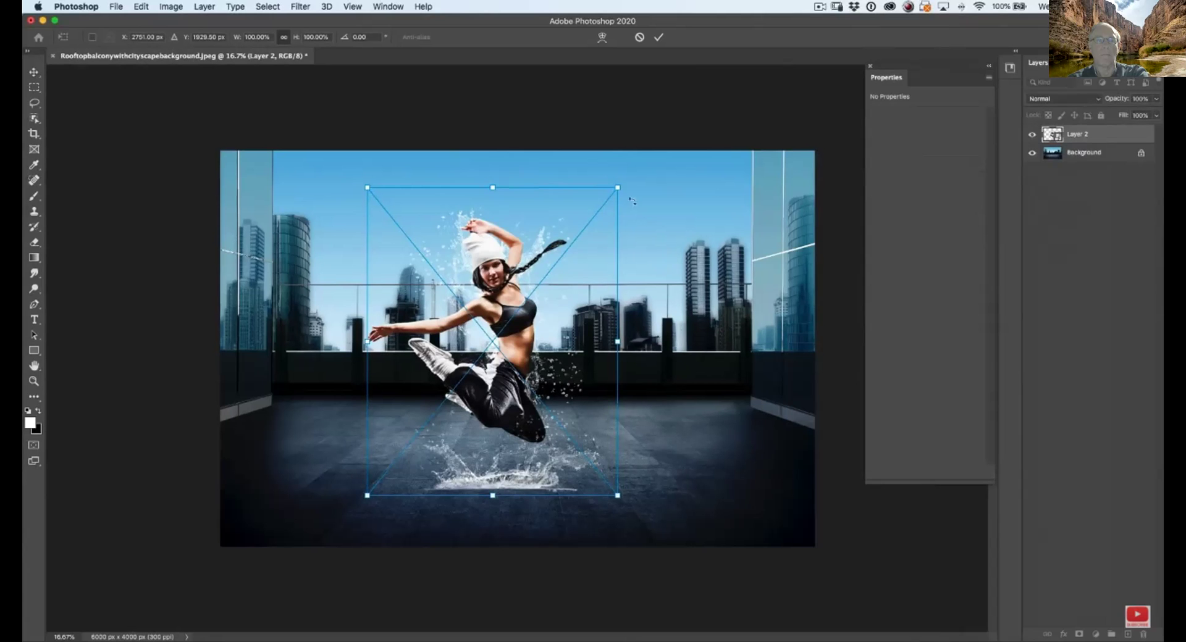
mouse_move(618, 187)
mouse_down()
mouse_move(649, 147)
mouse_move(735, 106)
mouse_move(526, 266)
mouse_move(723, 137)
mouse_move(580, 228)
mouse_move(639, 194)
mouse_move(660, 141)
mouse_move(602, 199)
mouse_move(665, 148)
mouse_move(608, 185)
mouse_move(645, 208)
mouse_move(643, 139)
mouse_move(608, 197)
mouse_move(646, 157)
mouse_move(613, 193)
mouse_up()
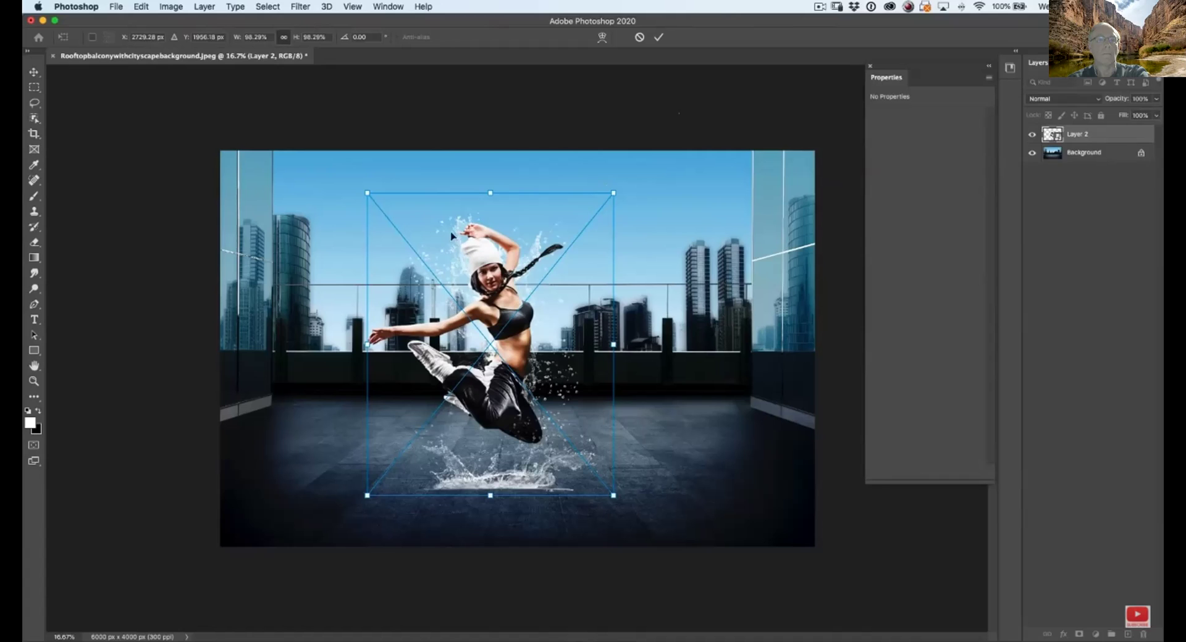
click(285, 38)
drag(614, 194, 642, 151)
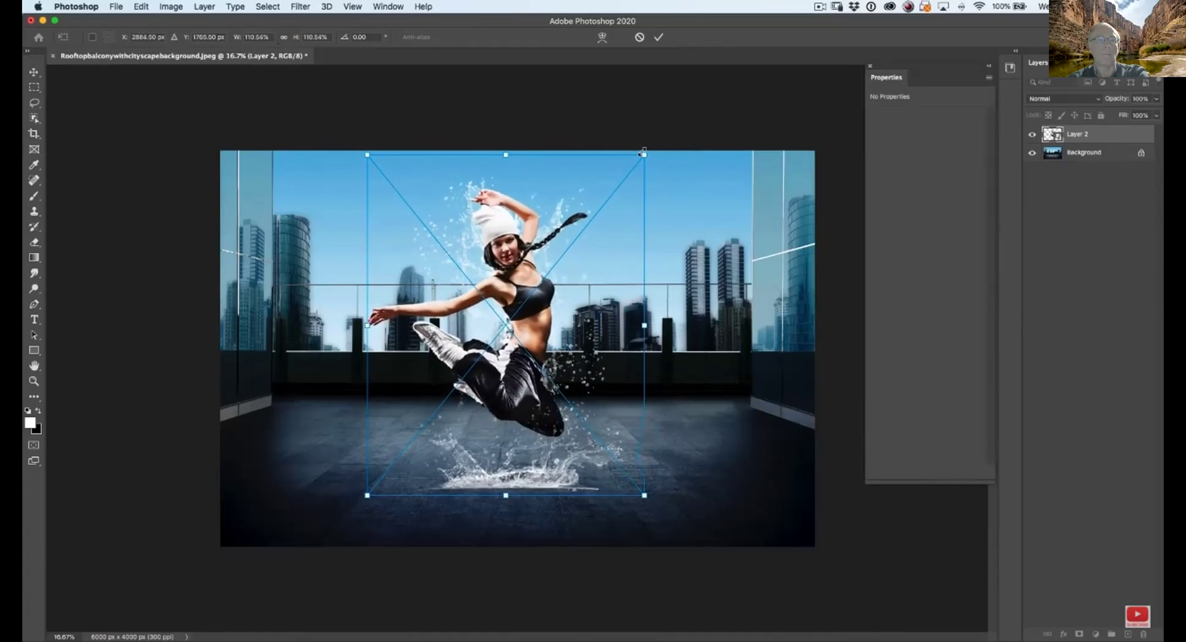
key(Return)
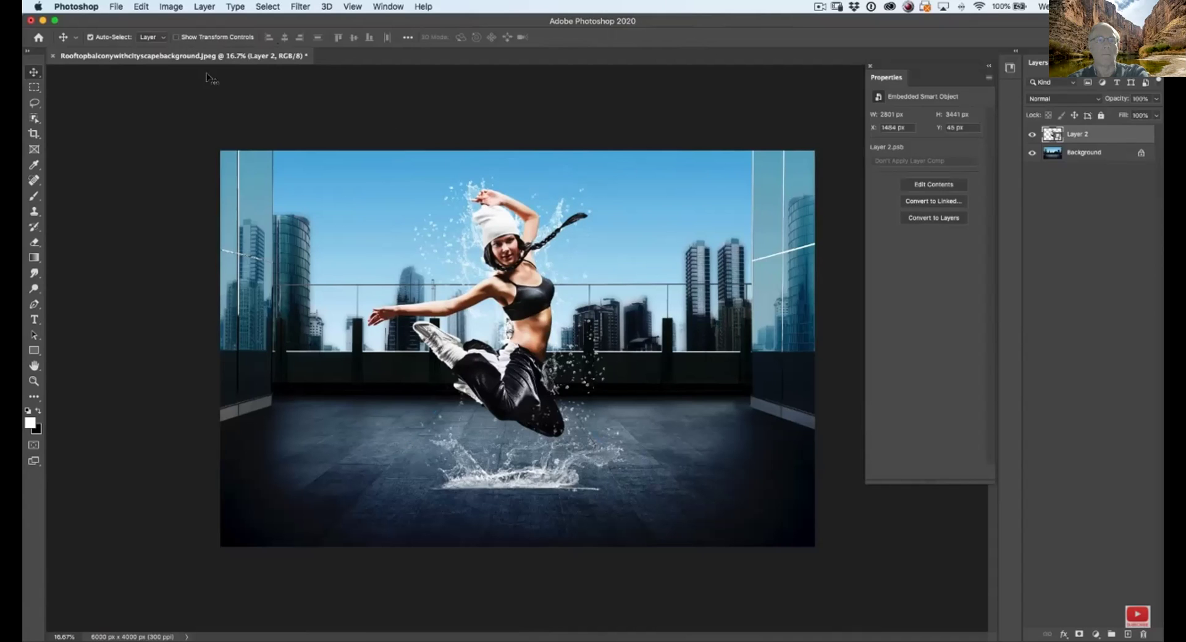
- Open the General preferences to review the Use Legacy Free Transform option, then close the dialog
click(117, 6)
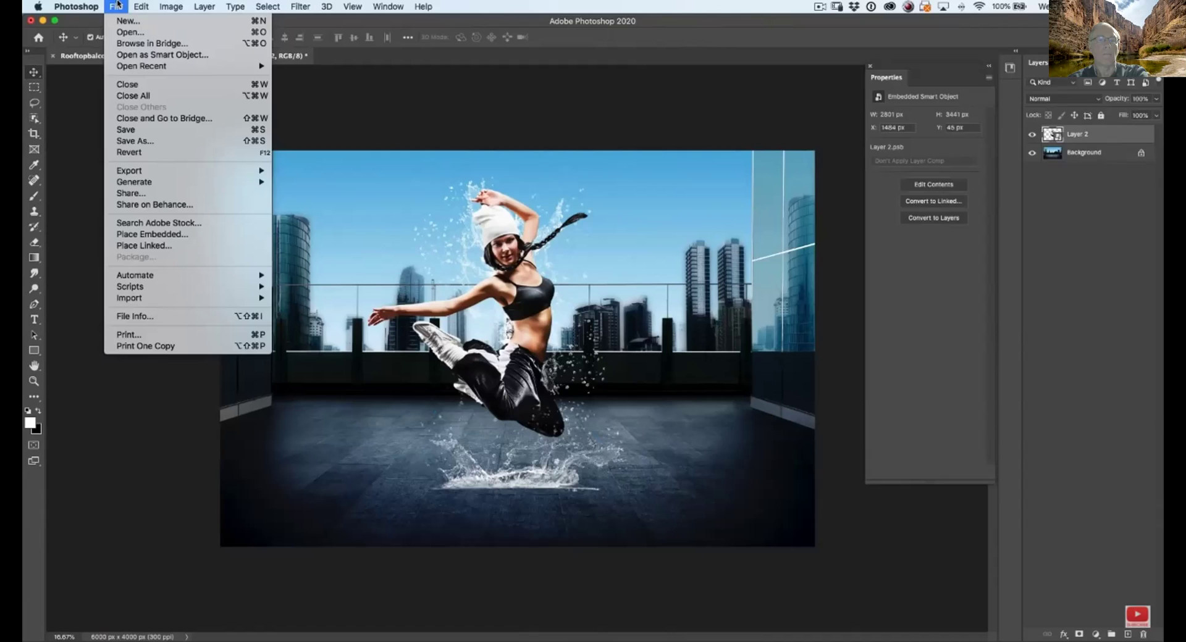
mouse_move(77, 6)
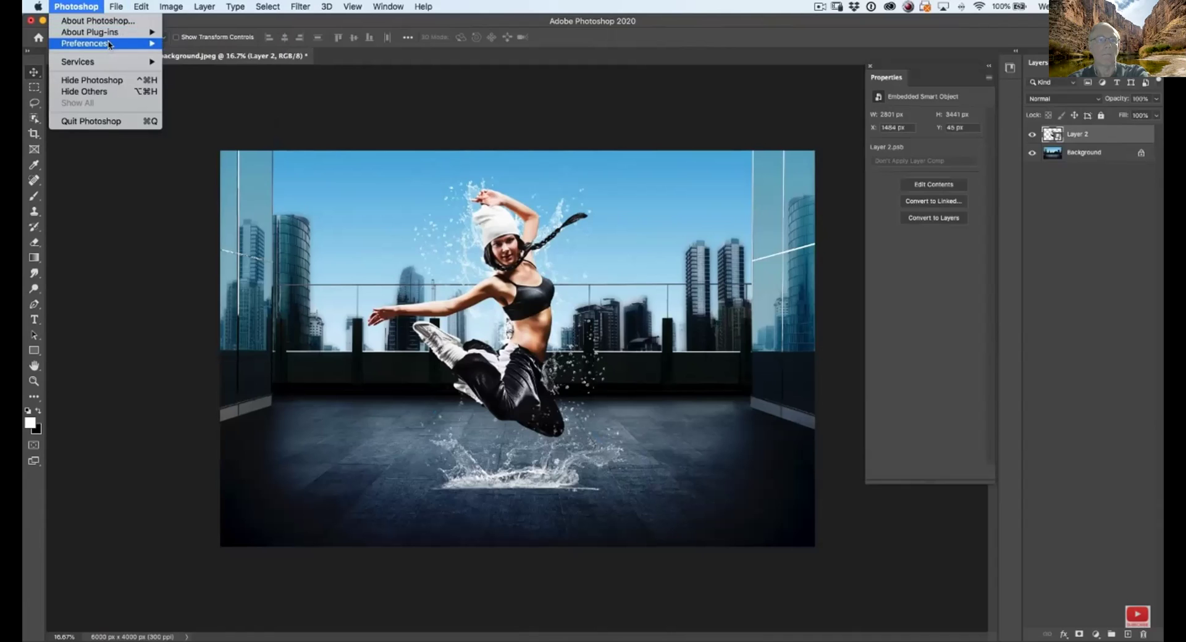
mouse_move(141, 46)
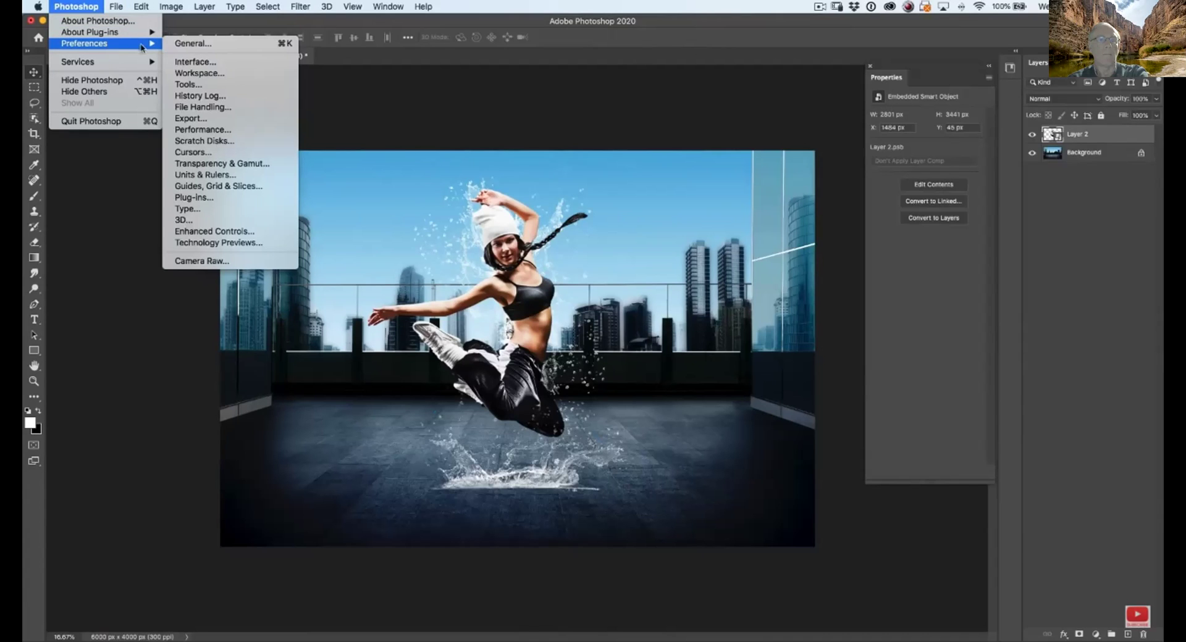
click(208, 48)
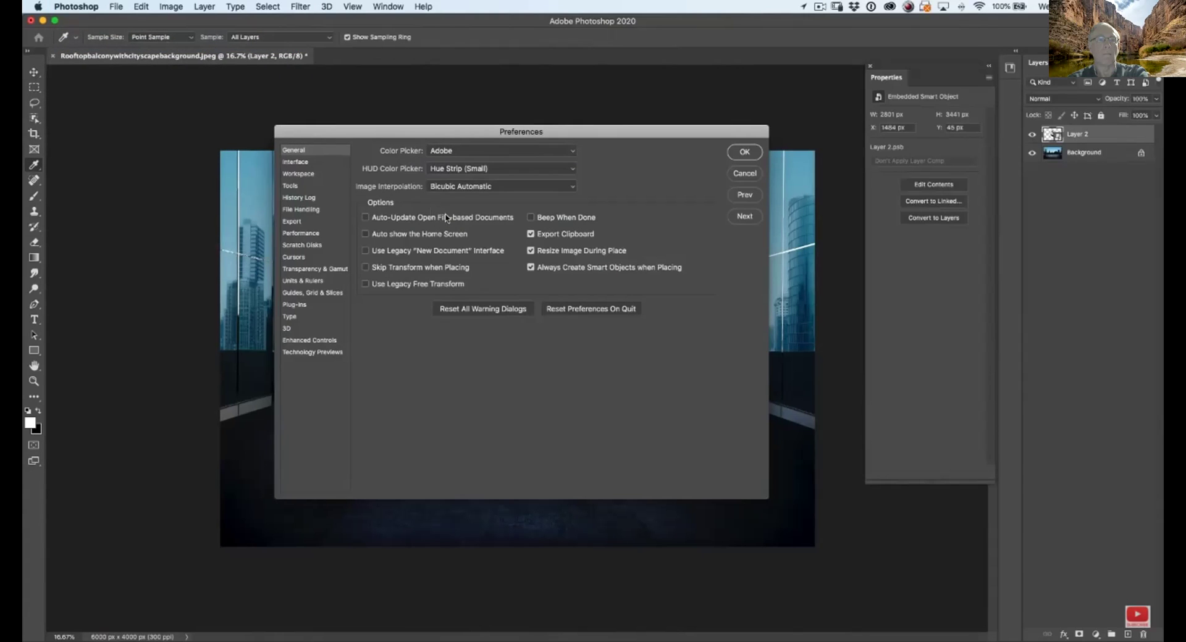
click(742, 153)
- Scale the dancer Smart Object proportionally to 109.79% and move it slightly down and left on the rooftop
key(v)
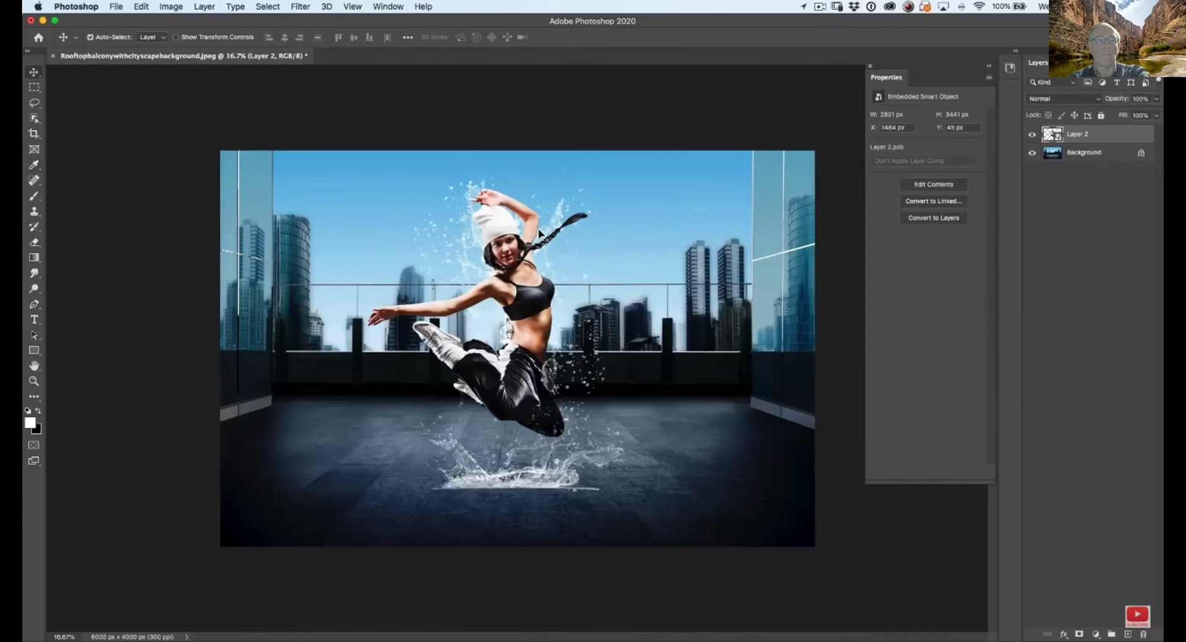
key(super+t)
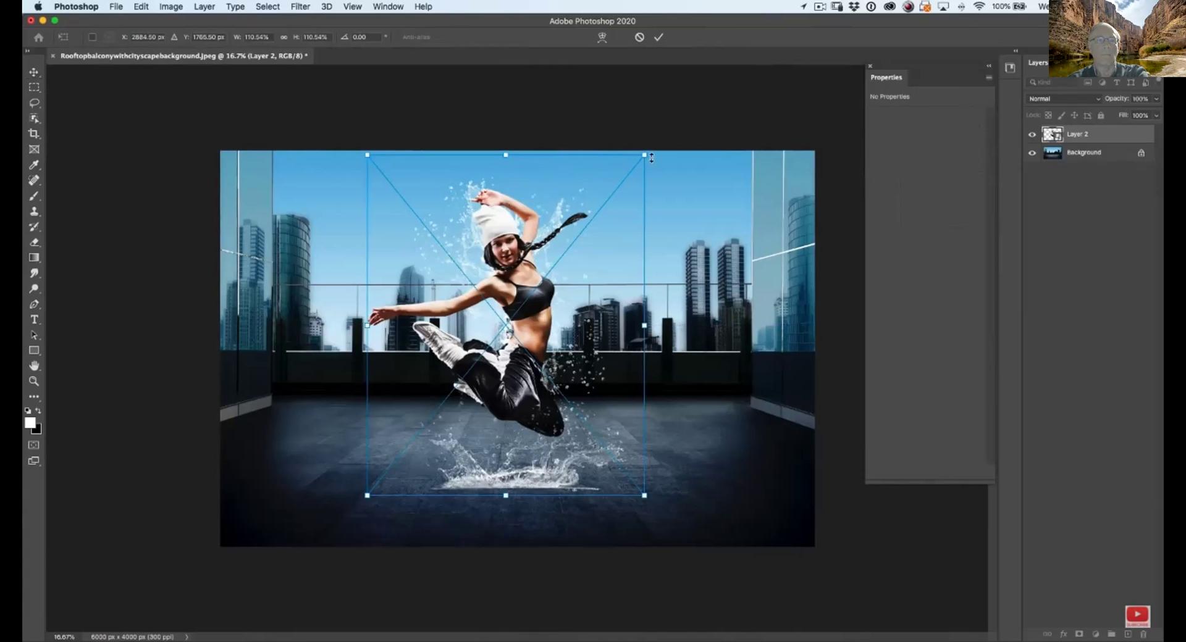
mouse_move(645, 154)
mouse_down()
mouse_move(636, 176)
mouse_move(615, 168)
mouse_move(600, 182)
mouse_move(647, 148)
mouse_move(575, 198)
mouse_move(639, 162)
mouse_move(637, 151)
mouse_up()
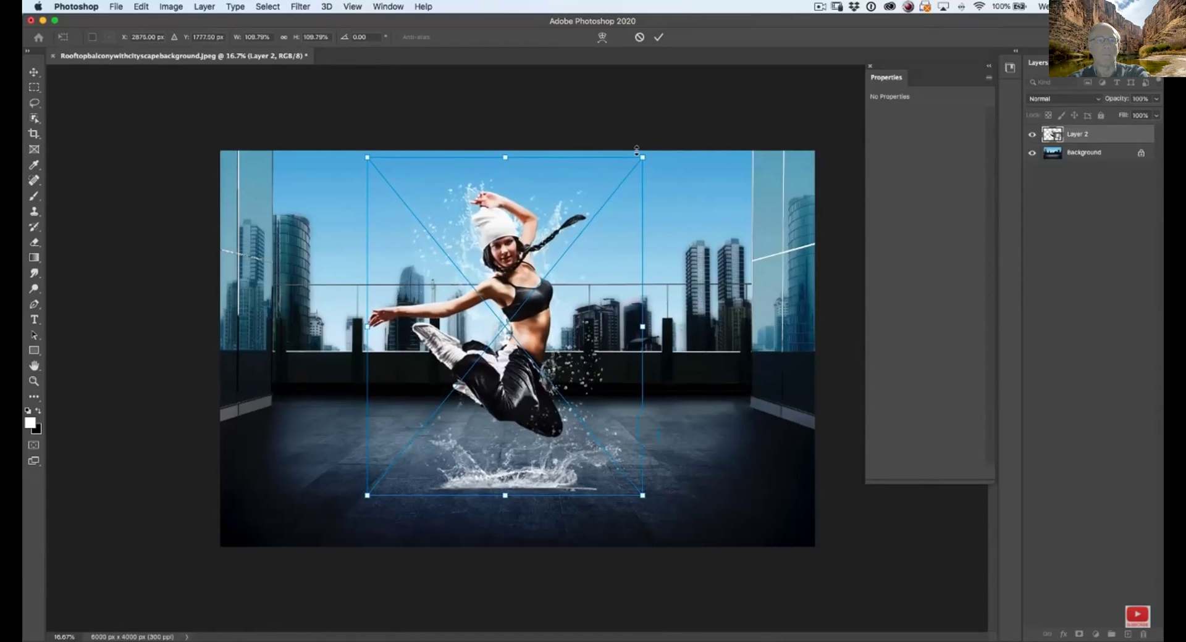
key(Return)
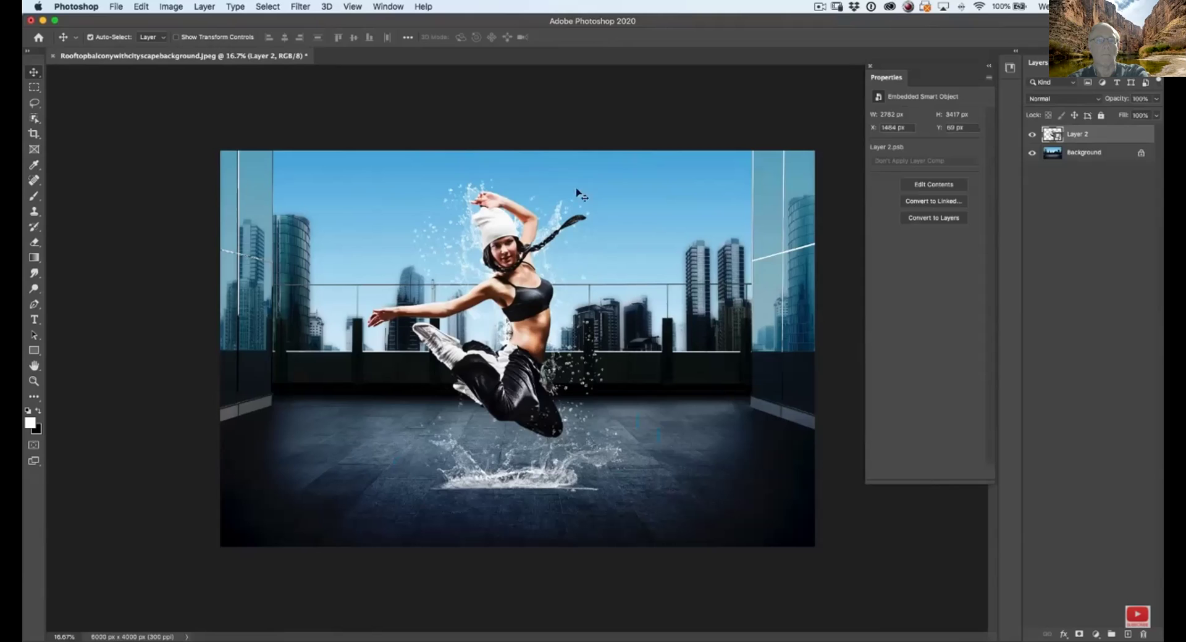
drag(577, 193, 570, 198)
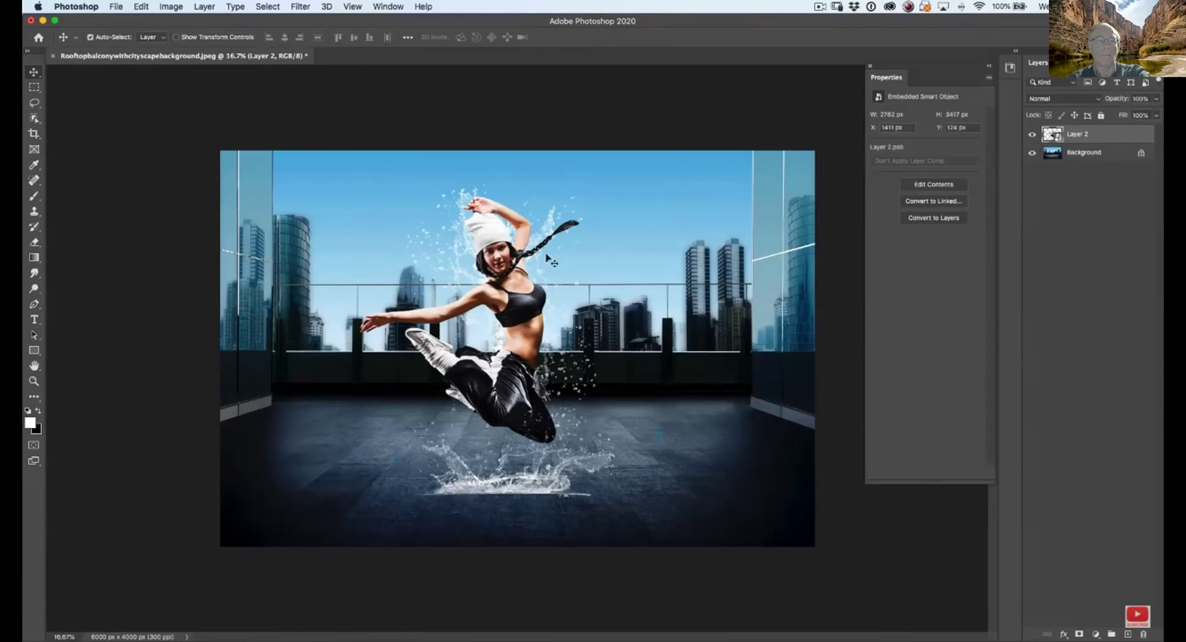
- Convert the Layer 2 Smart Object back to layers and expand its group, toggling the splash layers' visibility to check them
right_click(1071, 136)
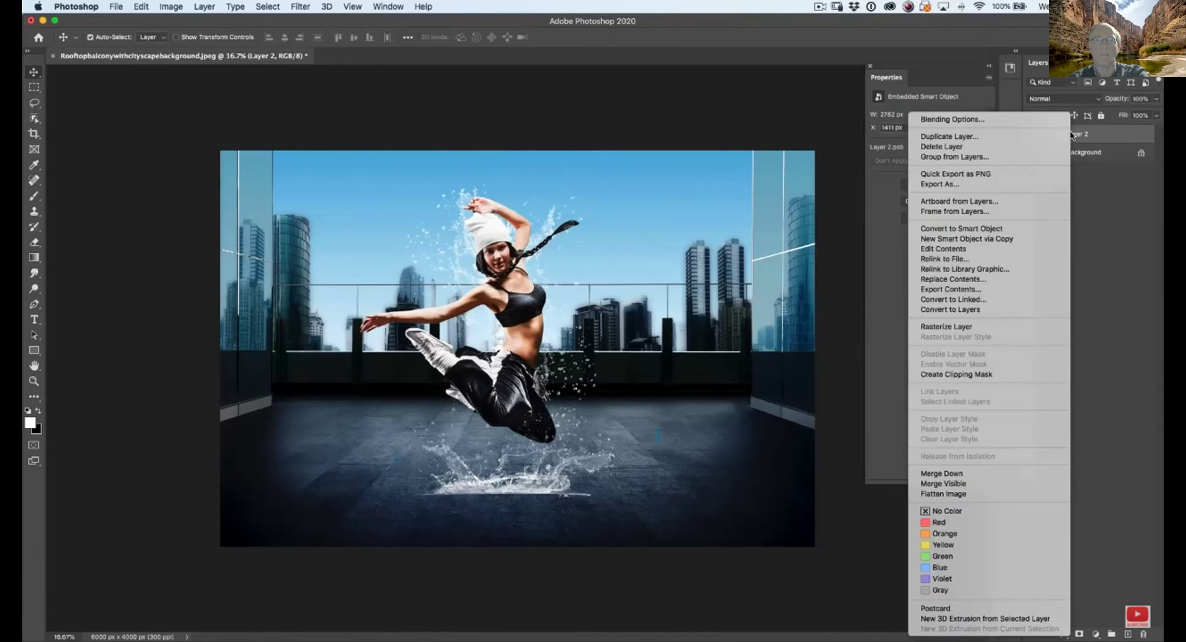
click(981, 310)
click(697, 225)
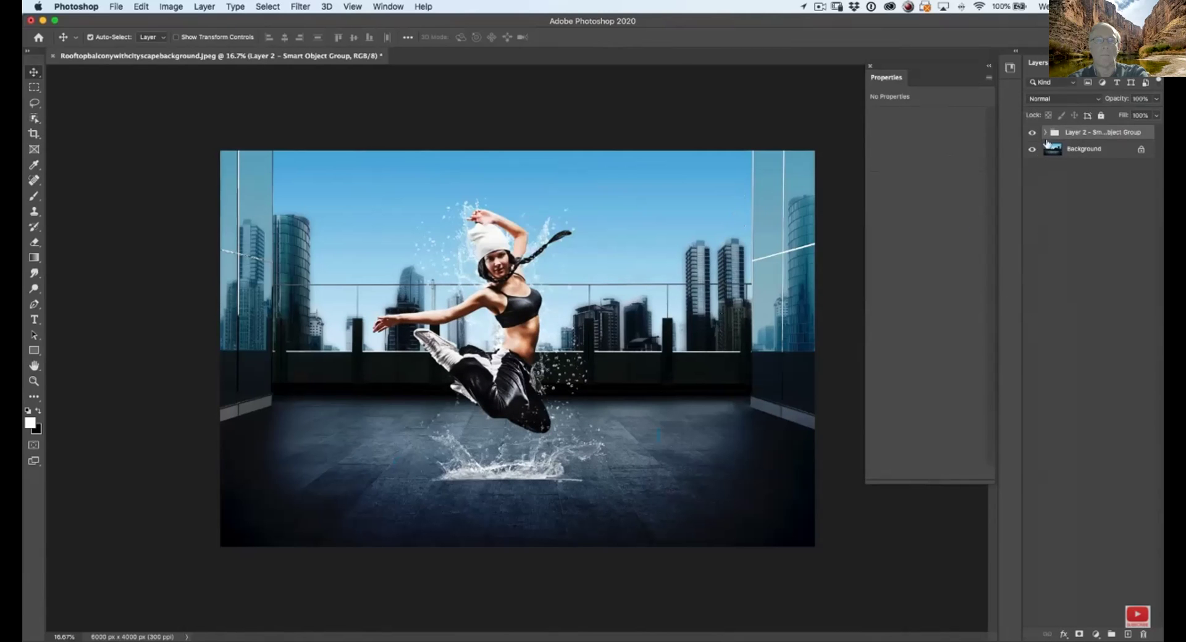
click(1045, 133)
click(1032, 187)
click(1031, 186)
click(1032, 149)
click(1032, 149)
- Warp the Layer 2 floor splash so its base bows downward and its sides flare up and outward, and nudge it right
click(1062, 148)
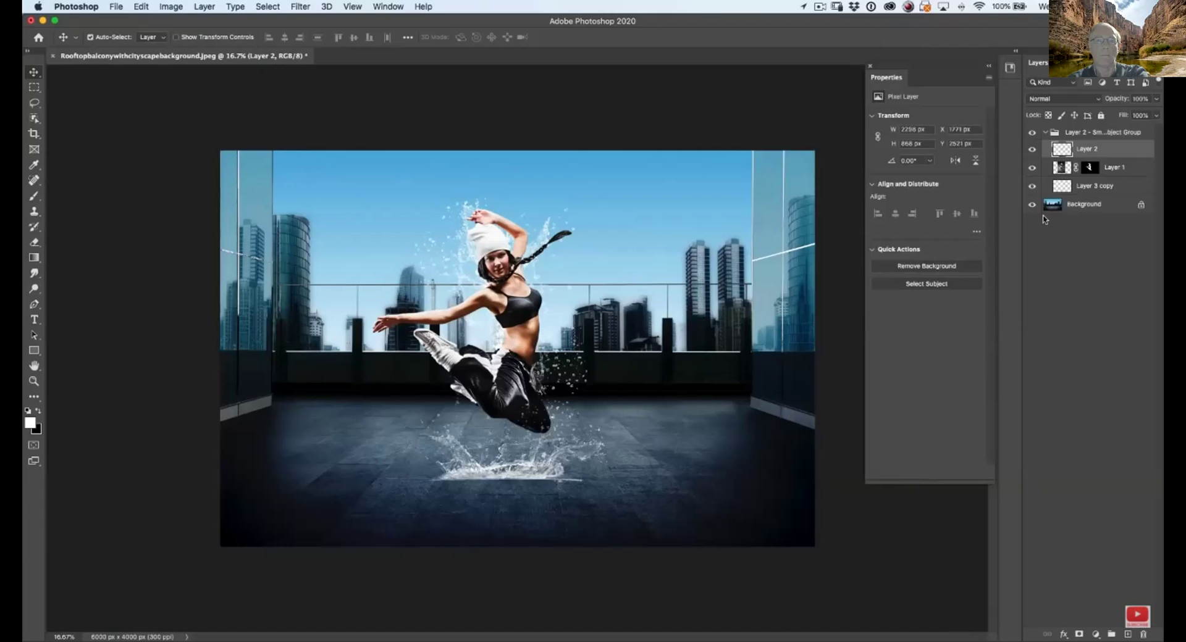
key(super+t)
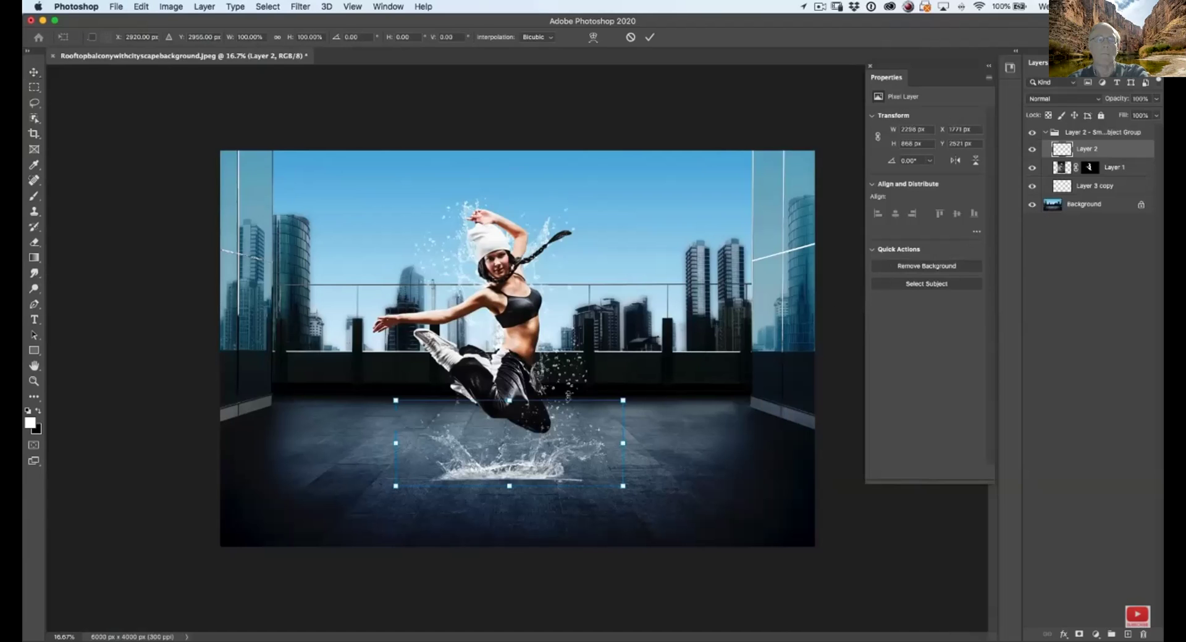
right_click(538, 414)
click(547, 496)
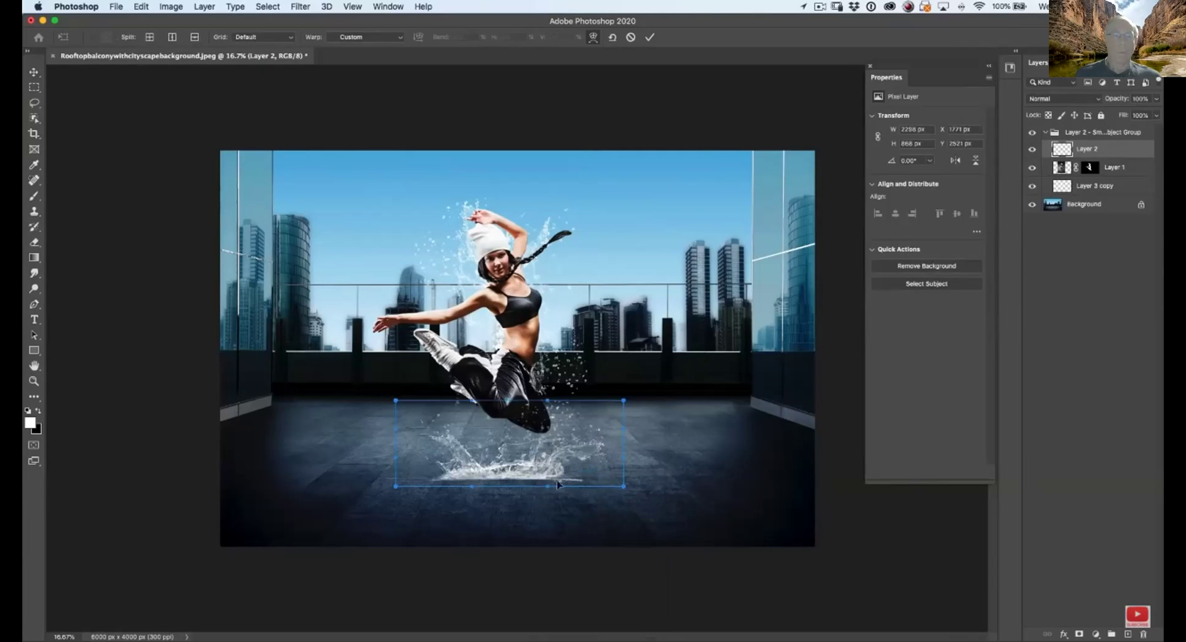
drag(546, 487, 547, 517)
drag(459, 490, 444, 495)
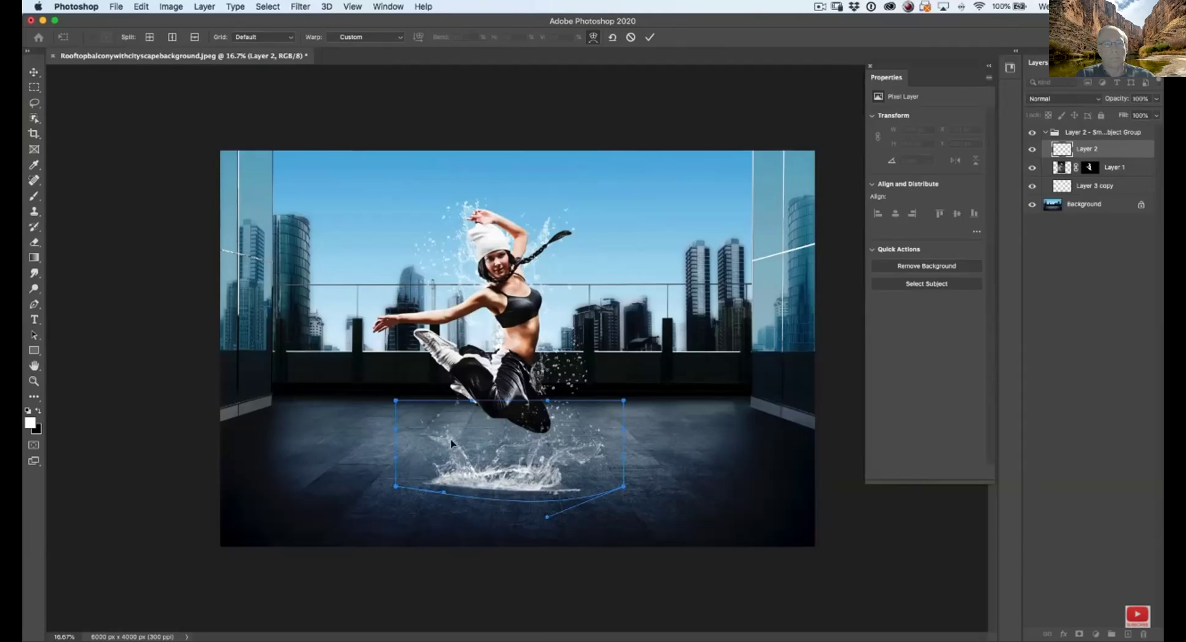
drag(451, 443, 443, 424)
drag(573, 443, 583, 427)
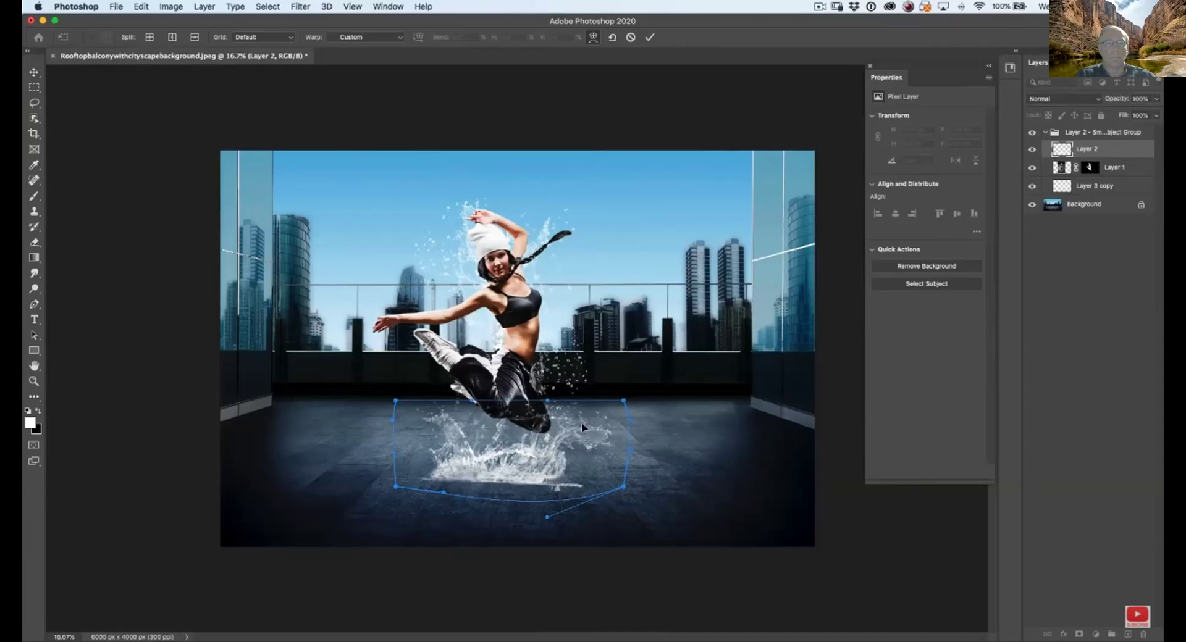
drag(535, 459, 536, 463)
key(Return)
drag(551, 456, 559, 456)
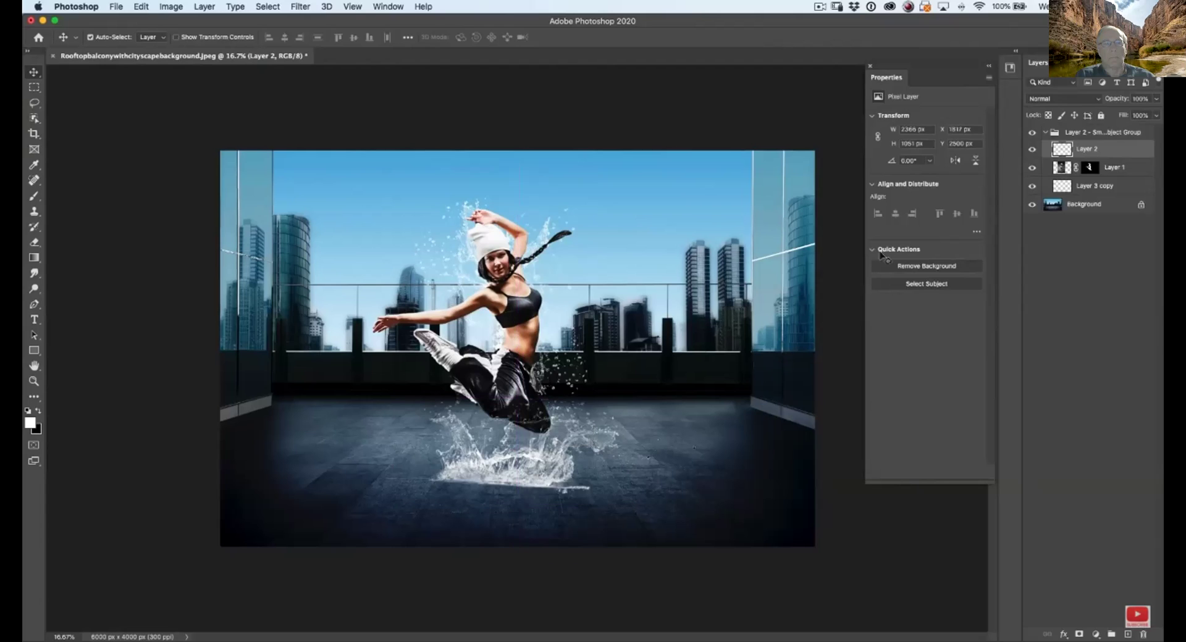
- Convert the whole Layer 2 Smart Object group into a single Smart Object again
click(1109, 187)
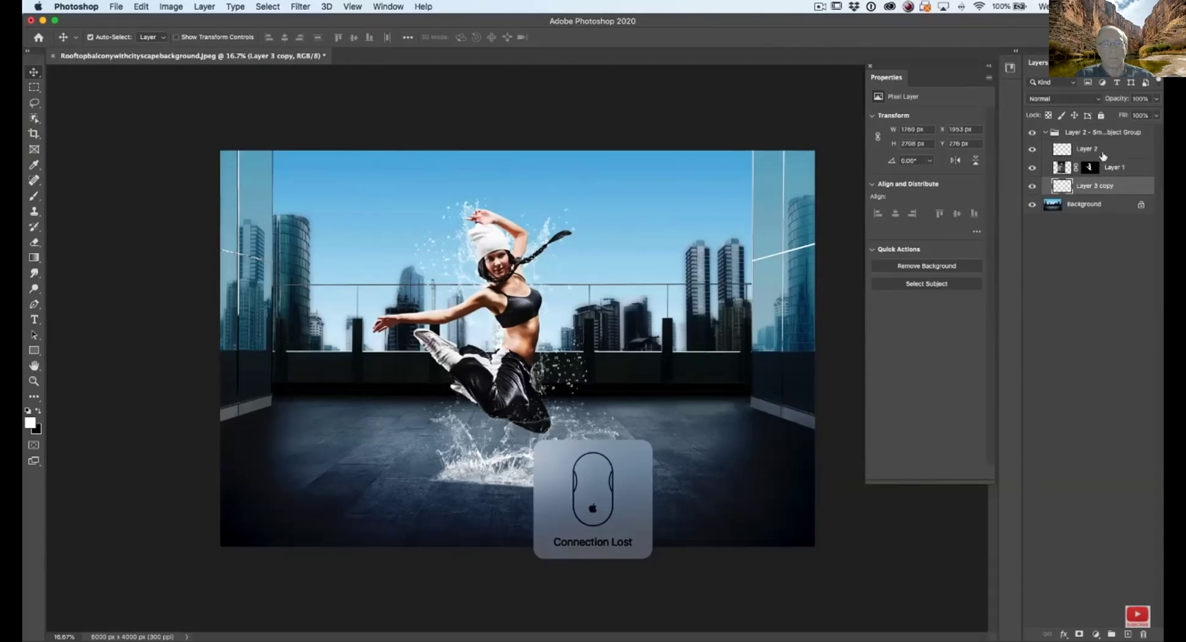
click(1092, 134)
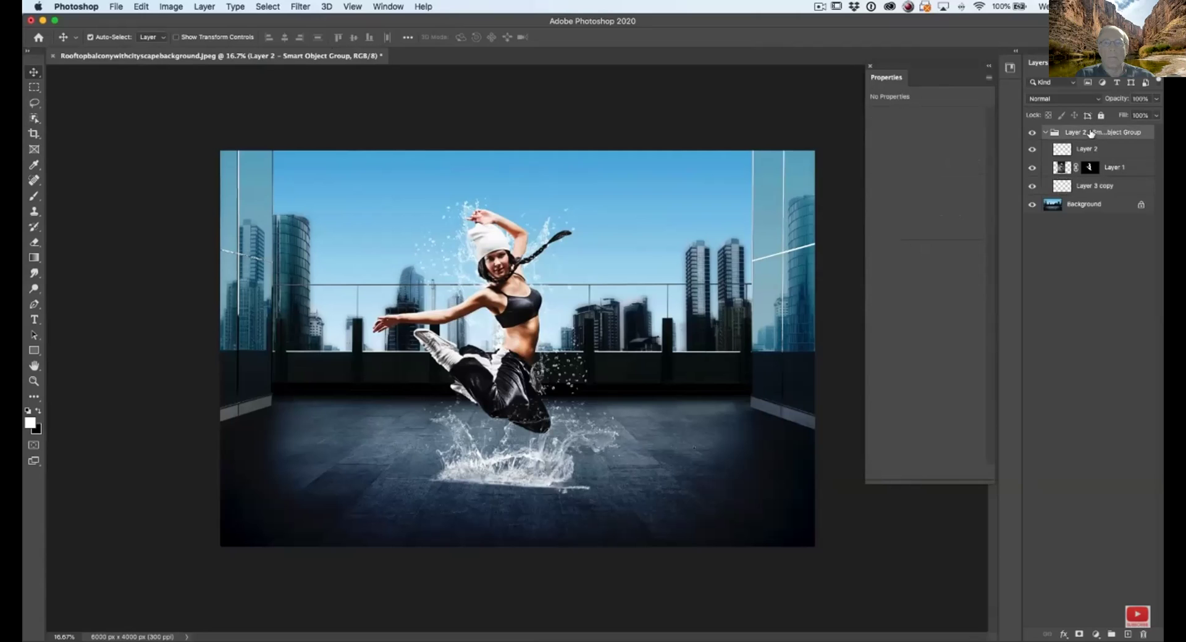
right_click(1090, 132)
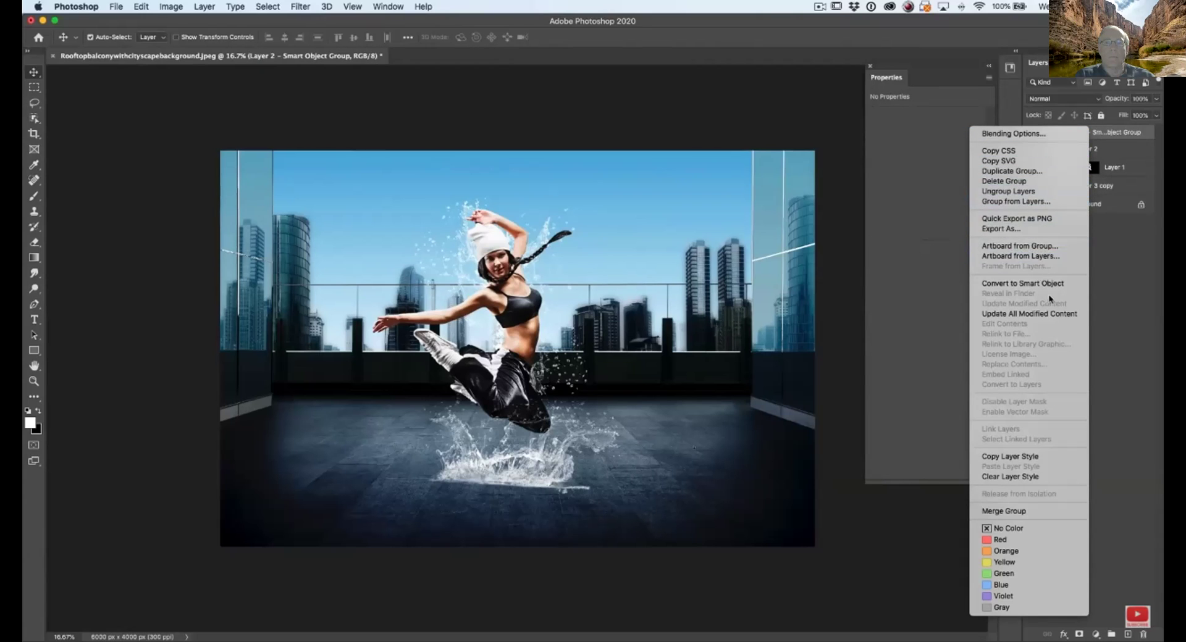
click(1022, 283)
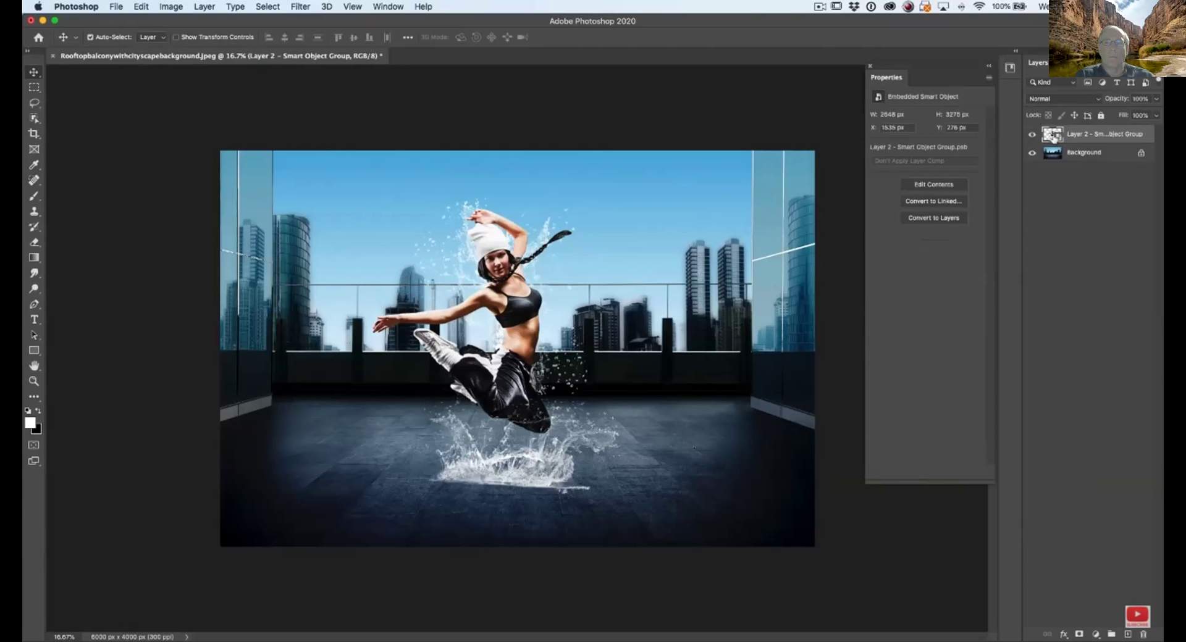
- Scale the dancer and splash Smart Object proportionally to 124.24% from its opposite corners
key(super+t)
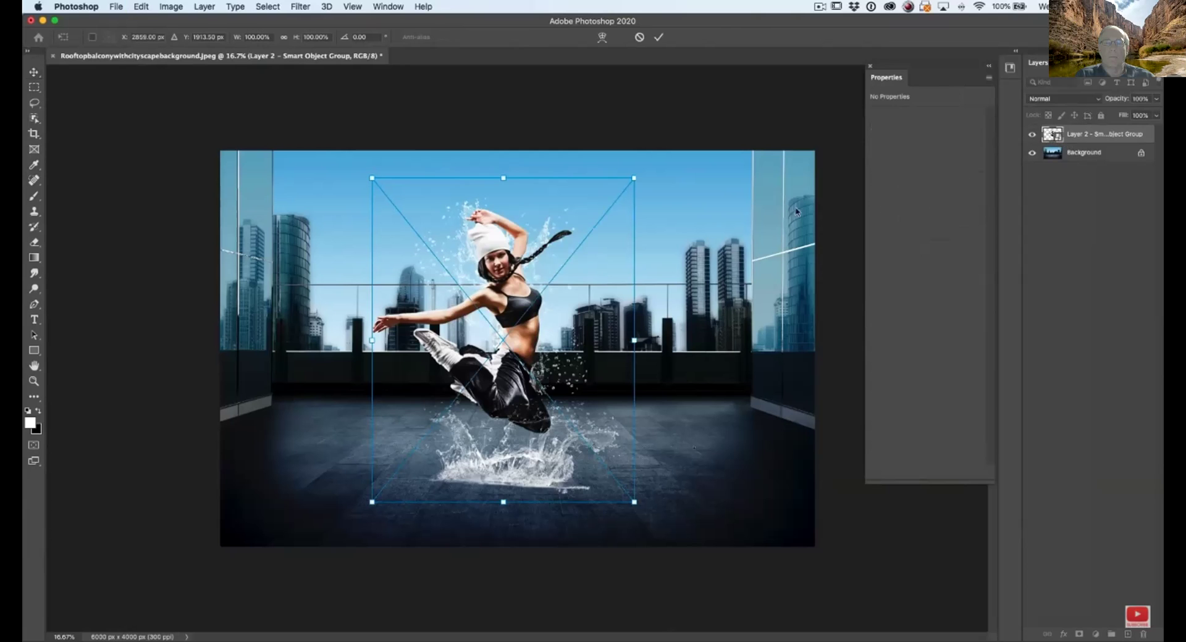
drag(638, 177, 665, 152)
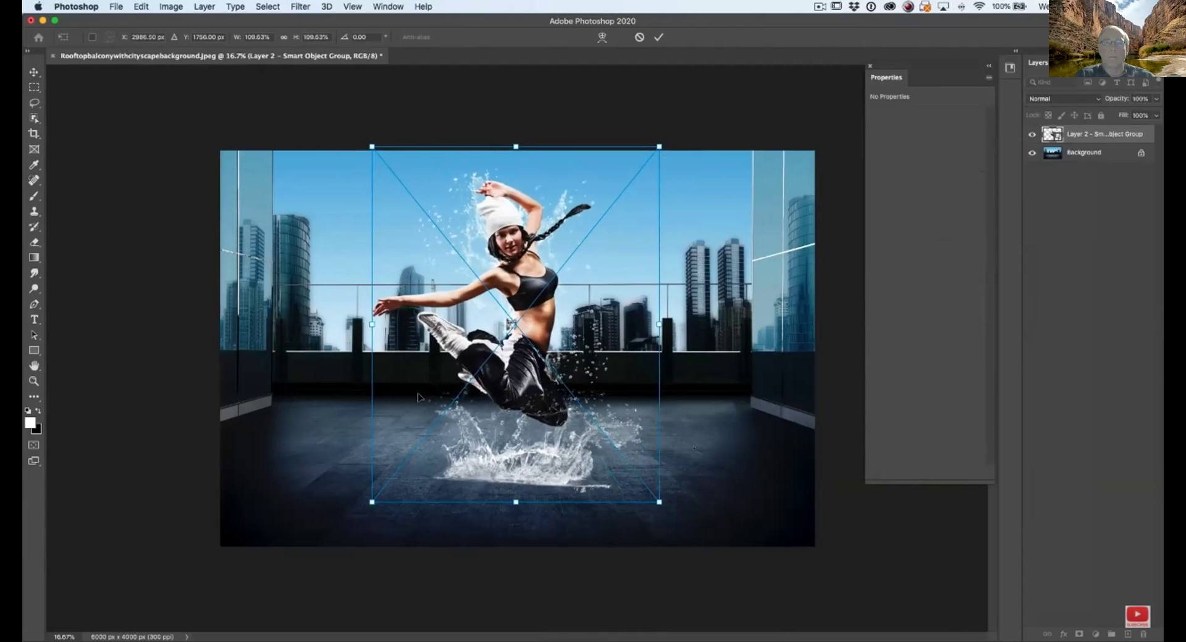
drag(372, 502, 325, 543)
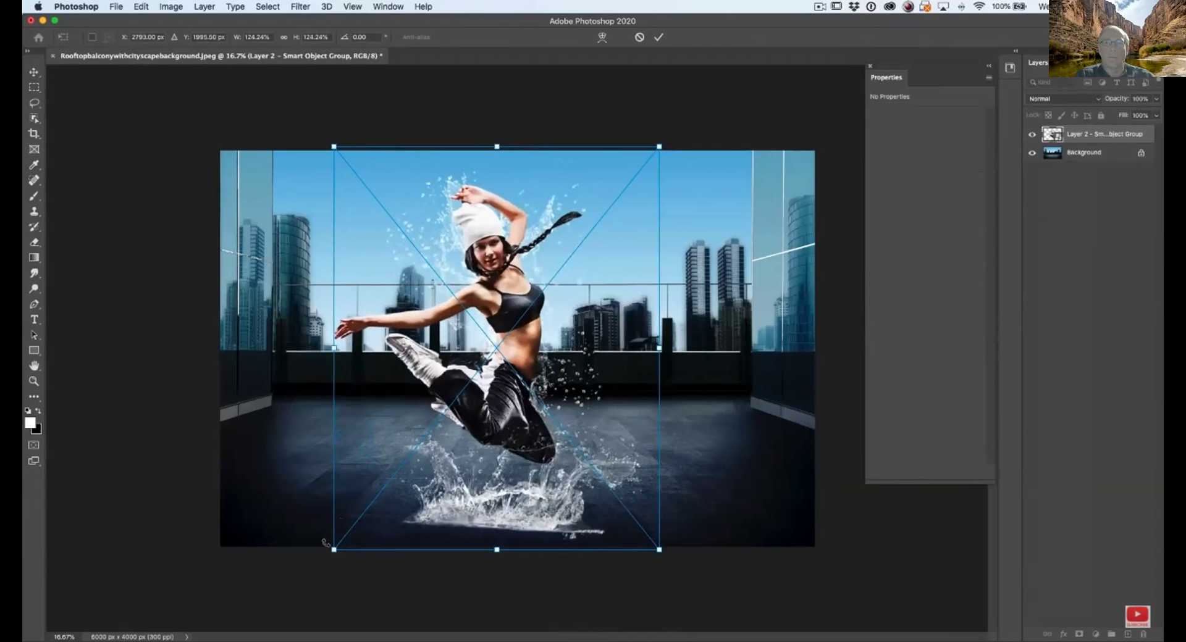
key(Return)
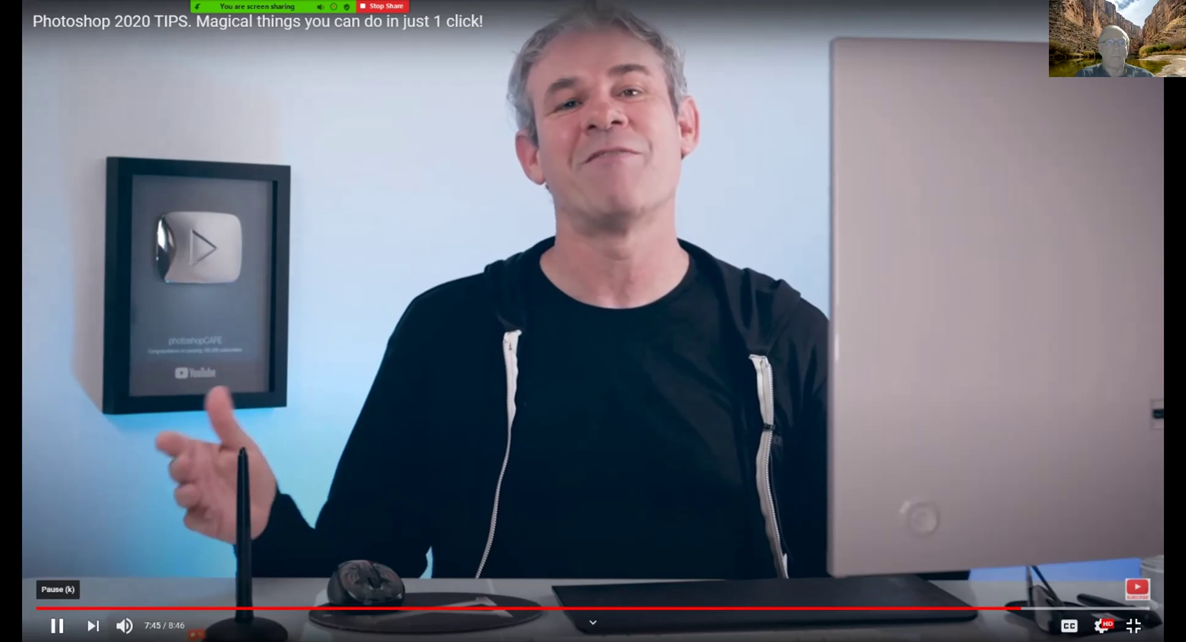
- Pause the "Photoshop 2020 TIPS" YouTube video in the browser and exit full-screen playback
click(56, 625)
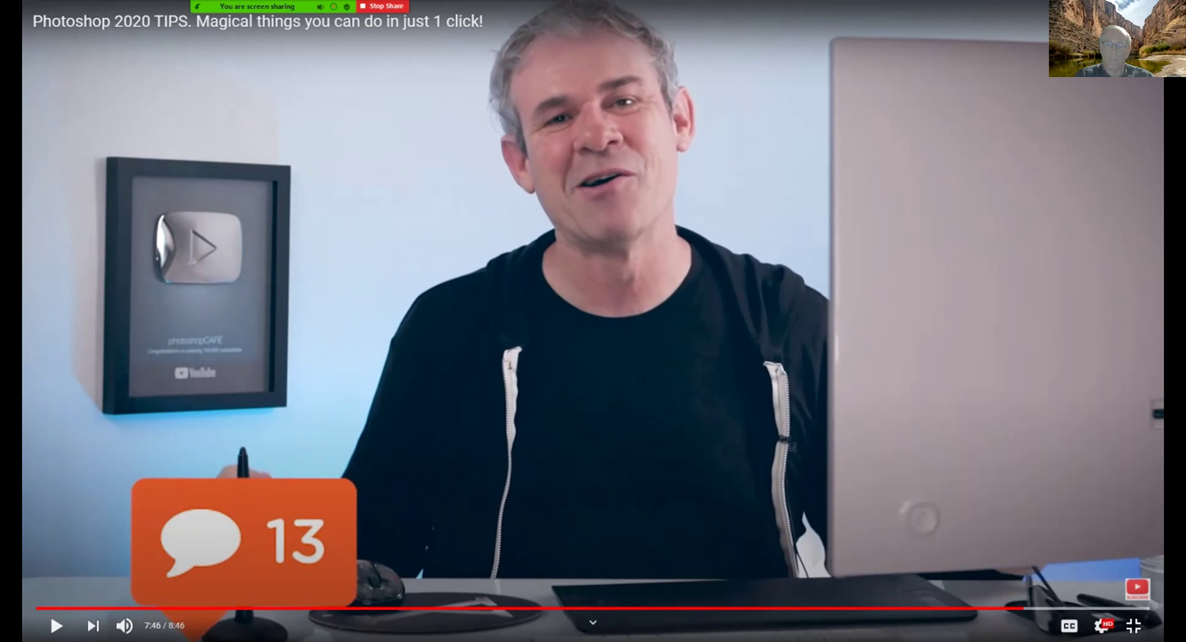
click(1133, 626)
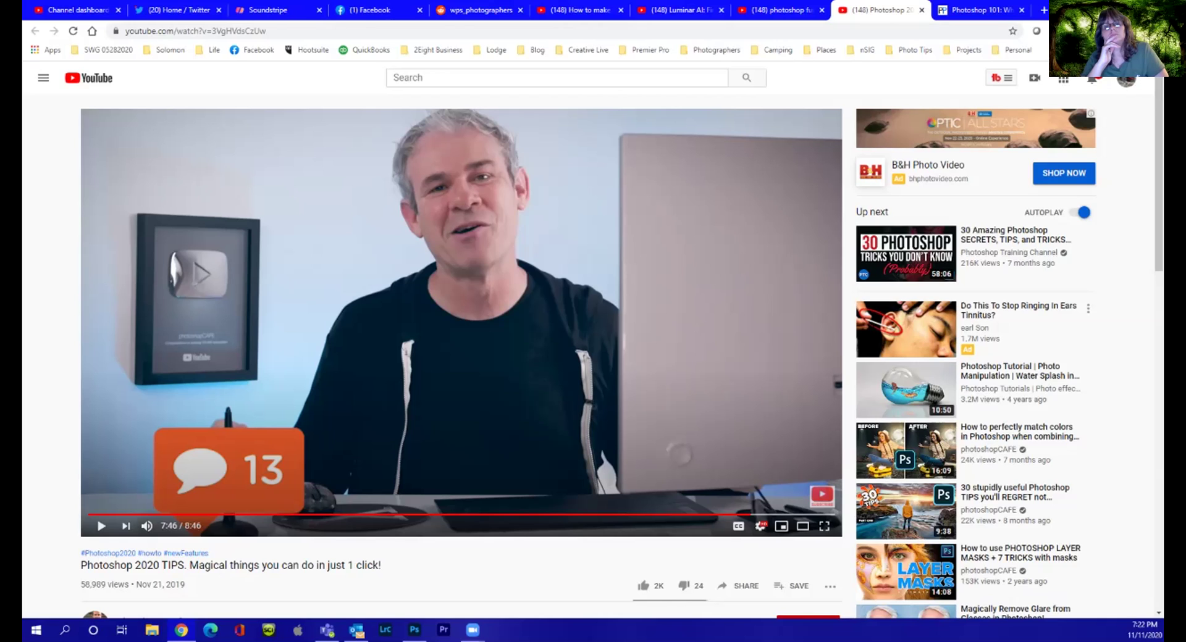
- Check the "Curves vs. Levels" video in the PetaPixel article by briefly playing it, then return to the "Photoshop 2020 TIPS" page
key(ctrl+Tab)
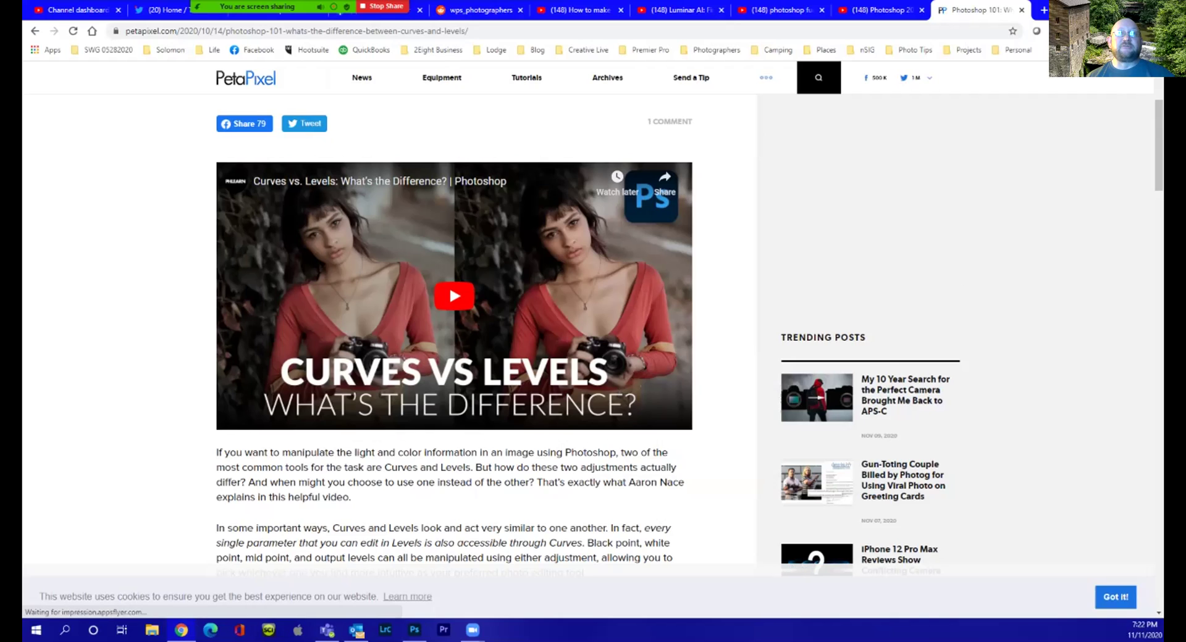
click(454, 296)
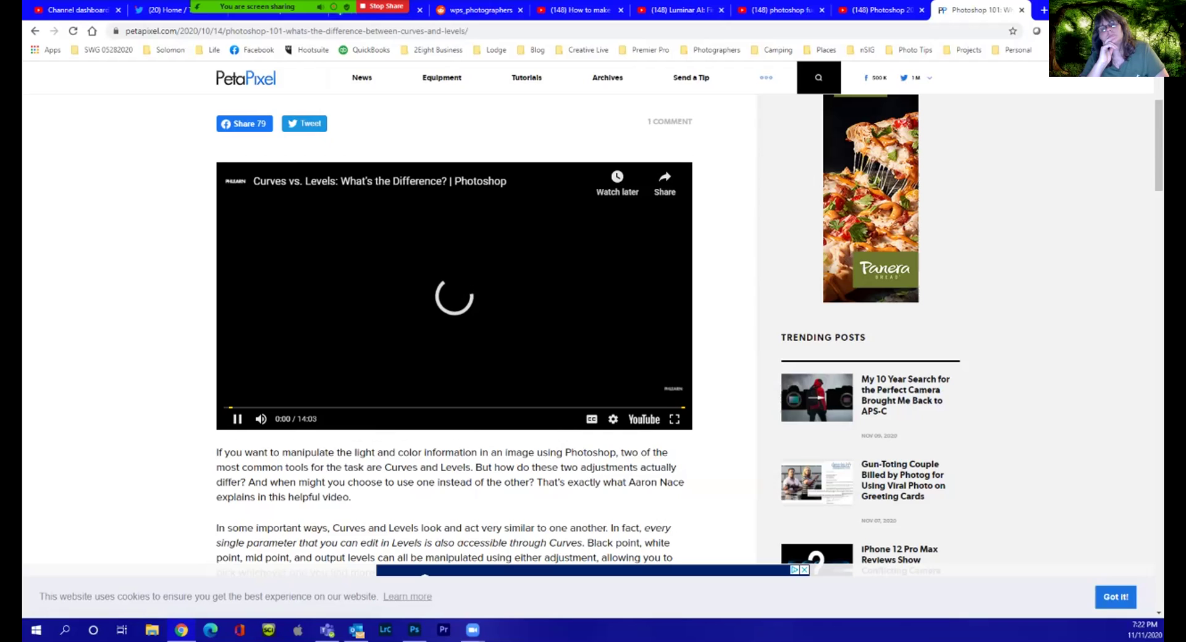
click(237, 419)
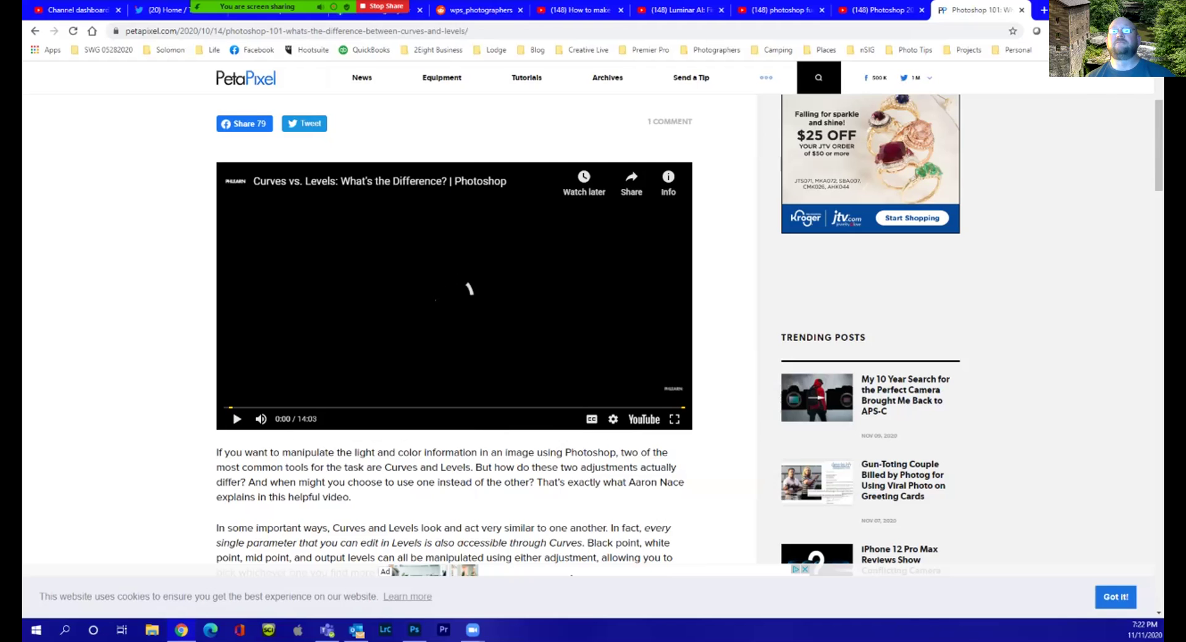
key(ctrl+shift+Tab)
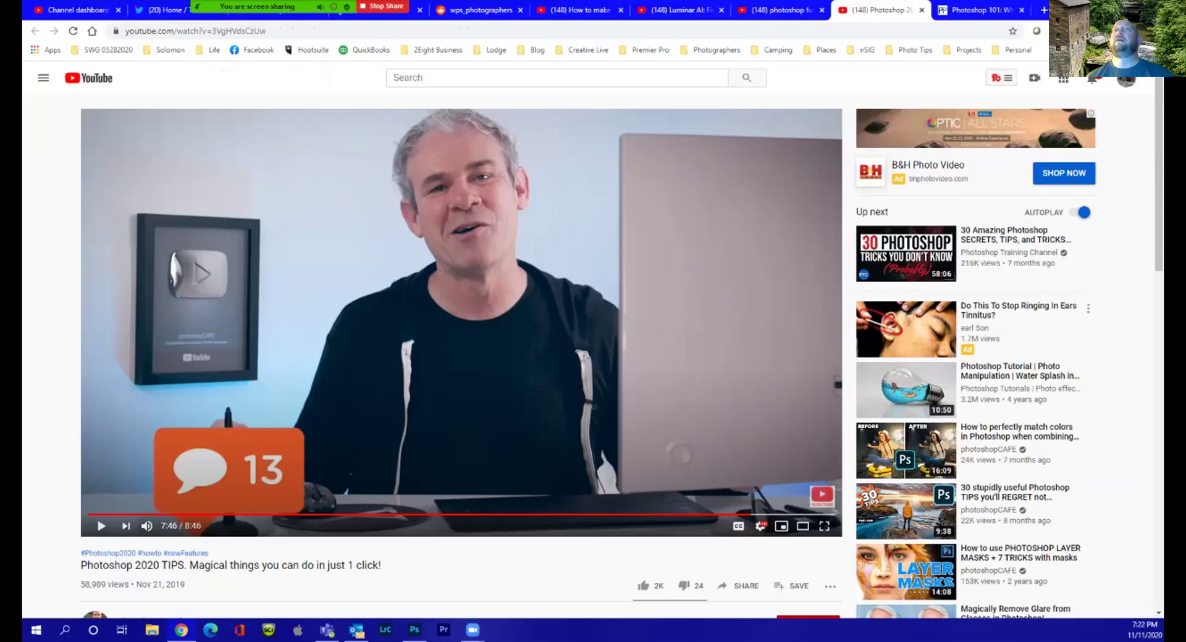
key(ctrl+shift+Tab)
key(ctrl+Tab)
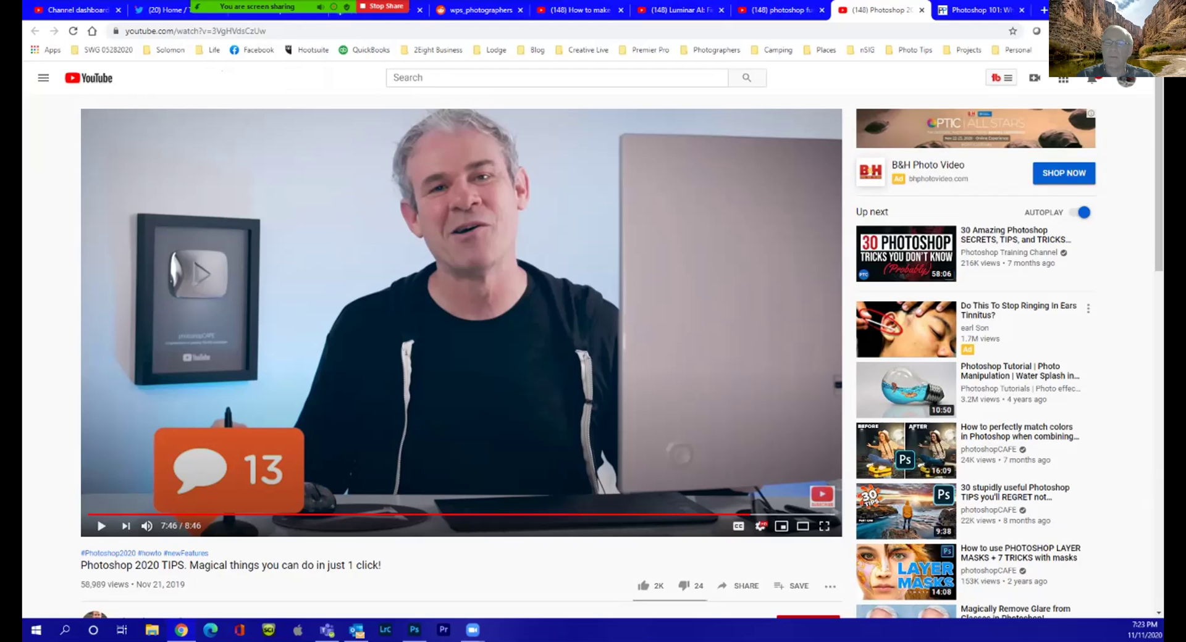
- Open the YouTube video "How to Create Fall (Autumn) Leaves in Adobe Photoshop" in a new browser tab
click(1043, 9)
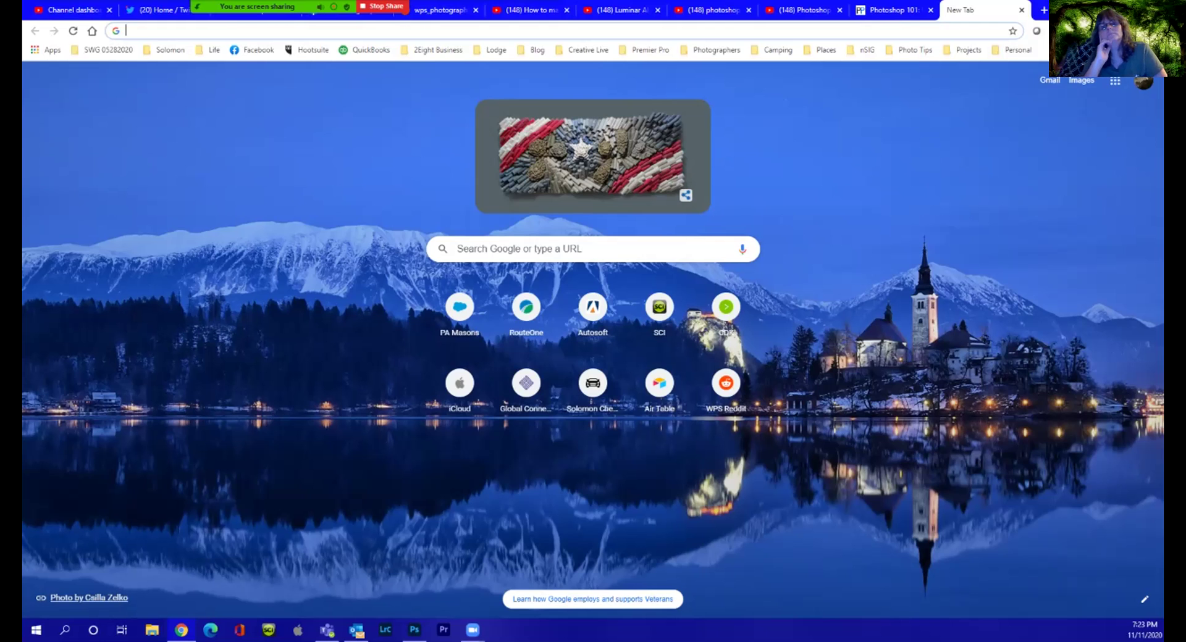
text(you)
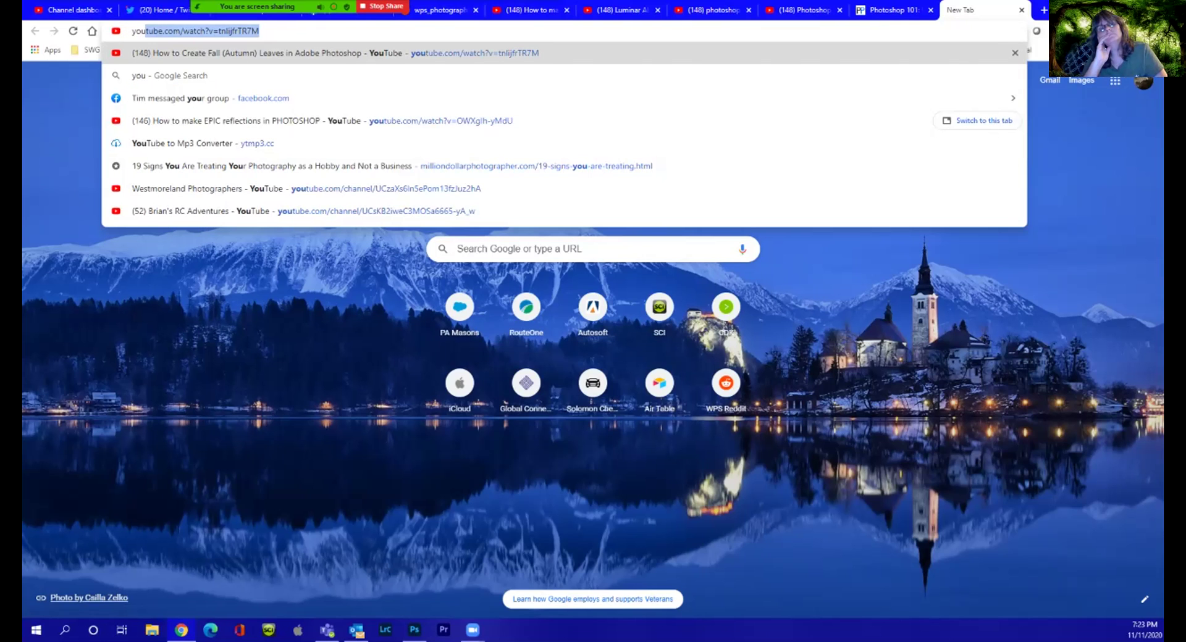
key(Return)
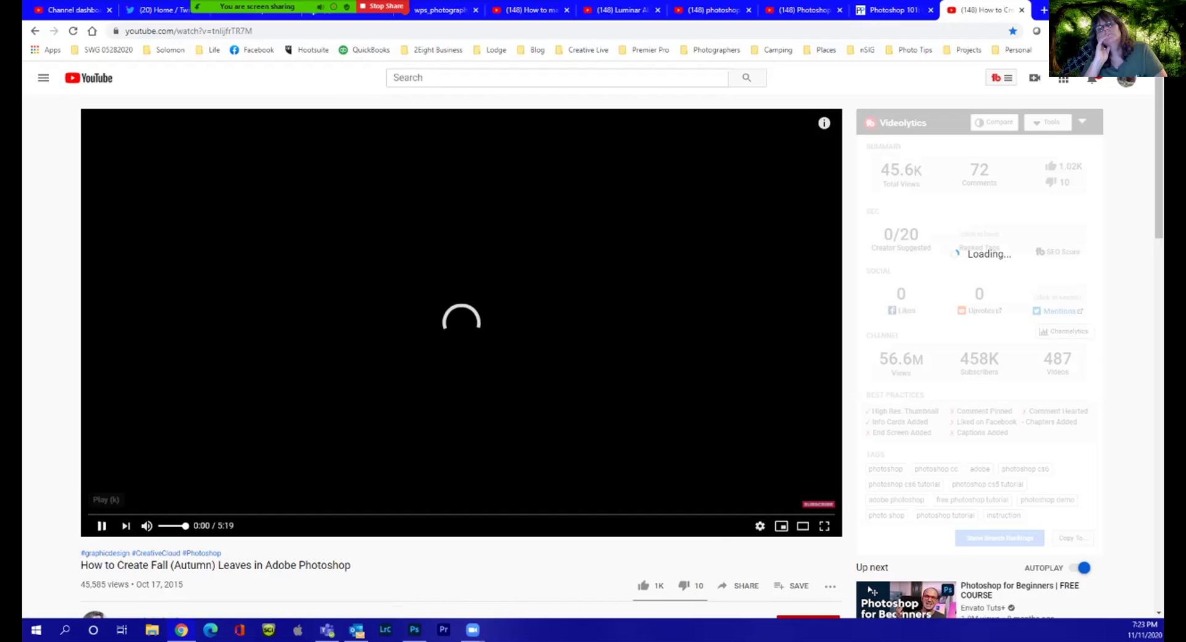
- Search YouTube for "curves vs levels"
click(395, 78)
text(curves ve)
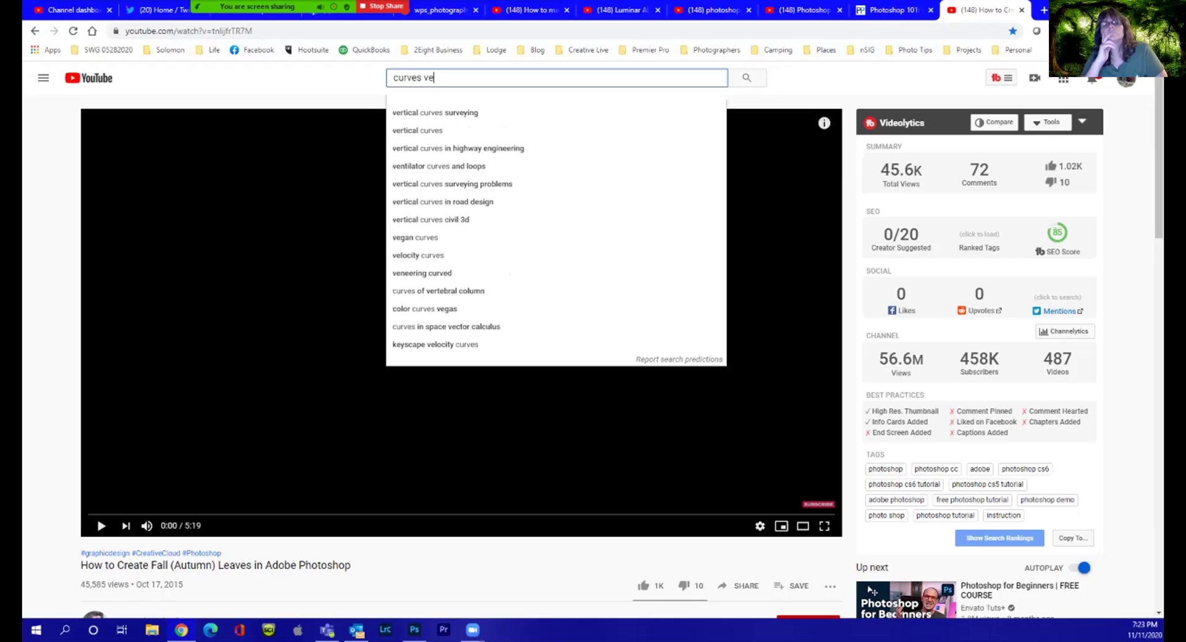
key(BackSpace)
text(s)
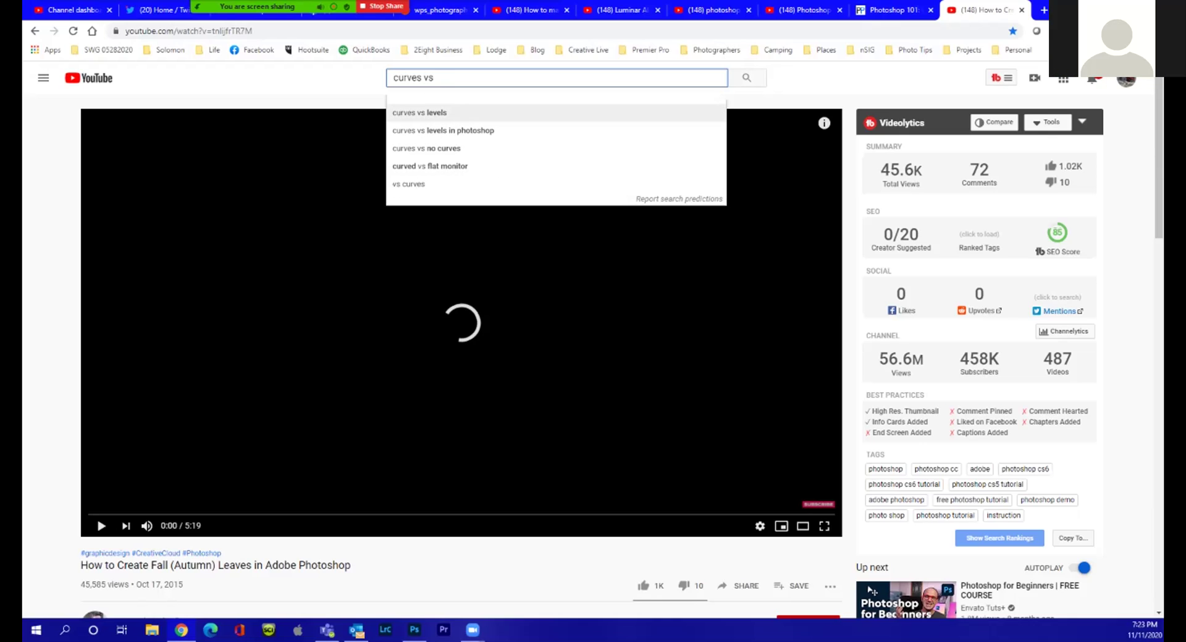
click(419, 112)
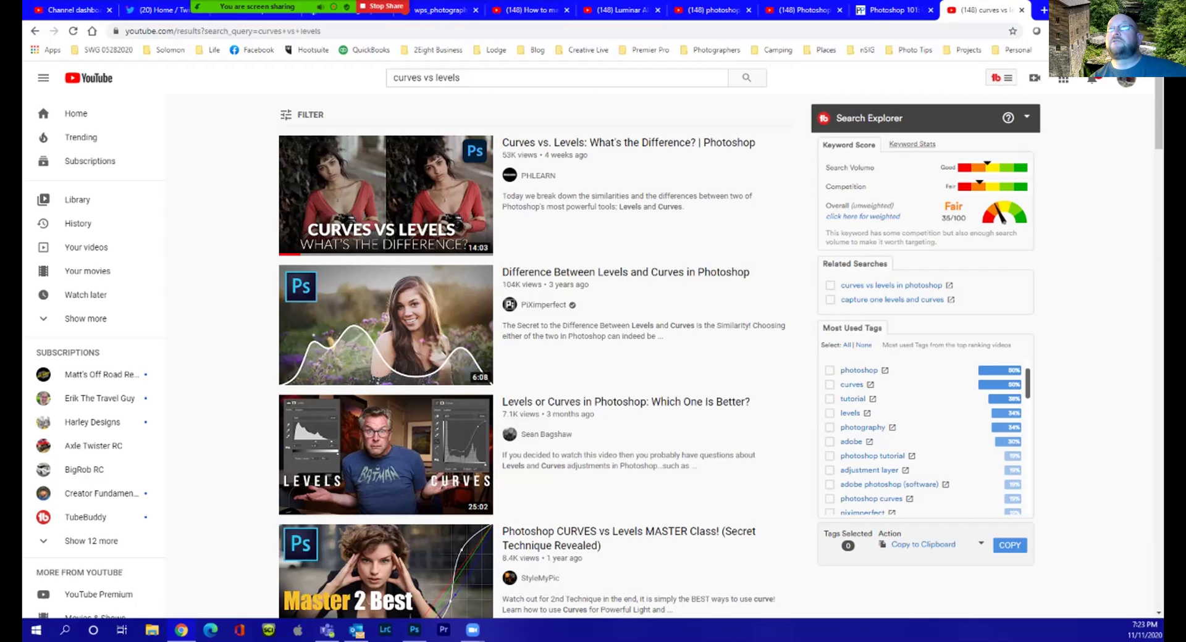
- Open the video "Difference Between Levels and Curves in Photoshop", then return to the search results
mouse_move(386, 326)
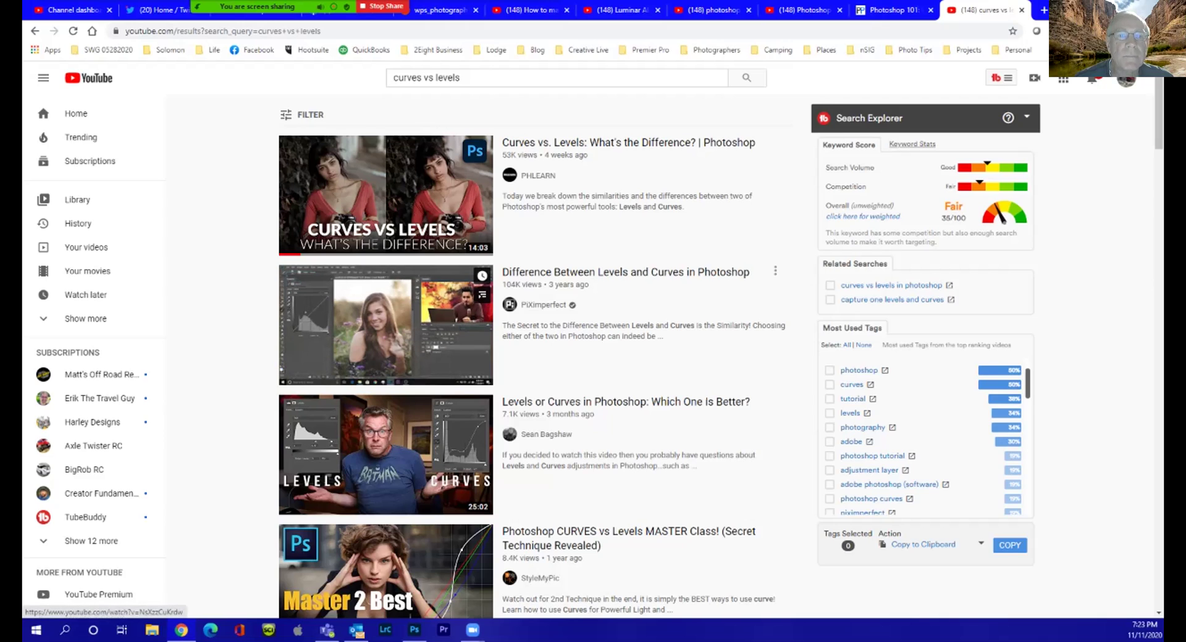
click(385, 325)
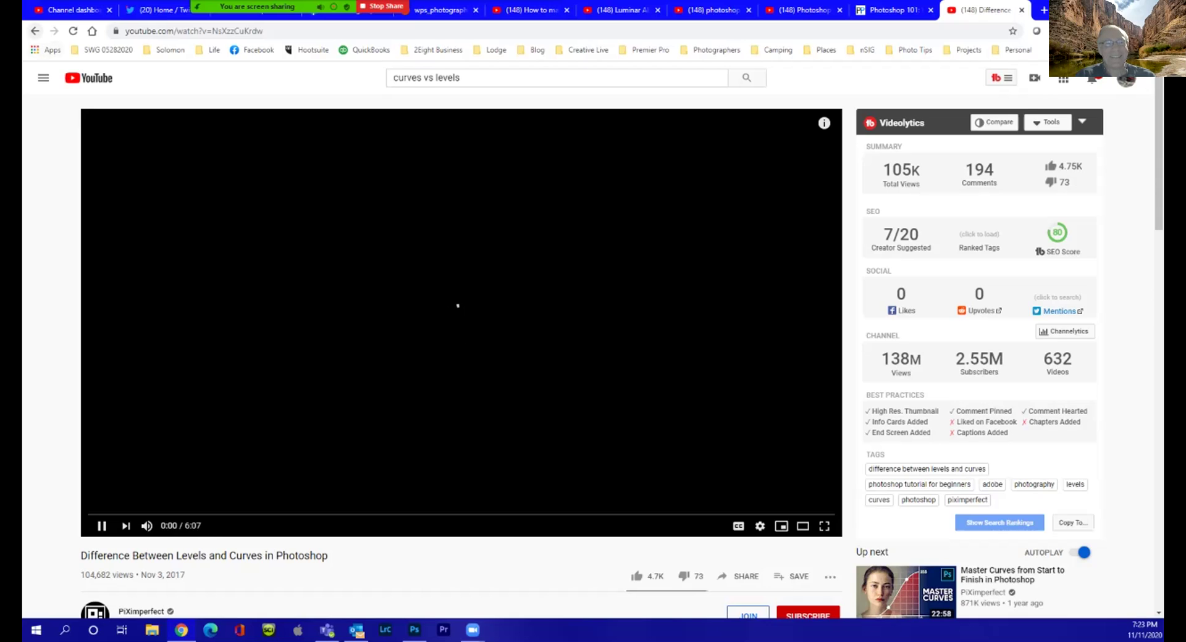
key(alt+Left)
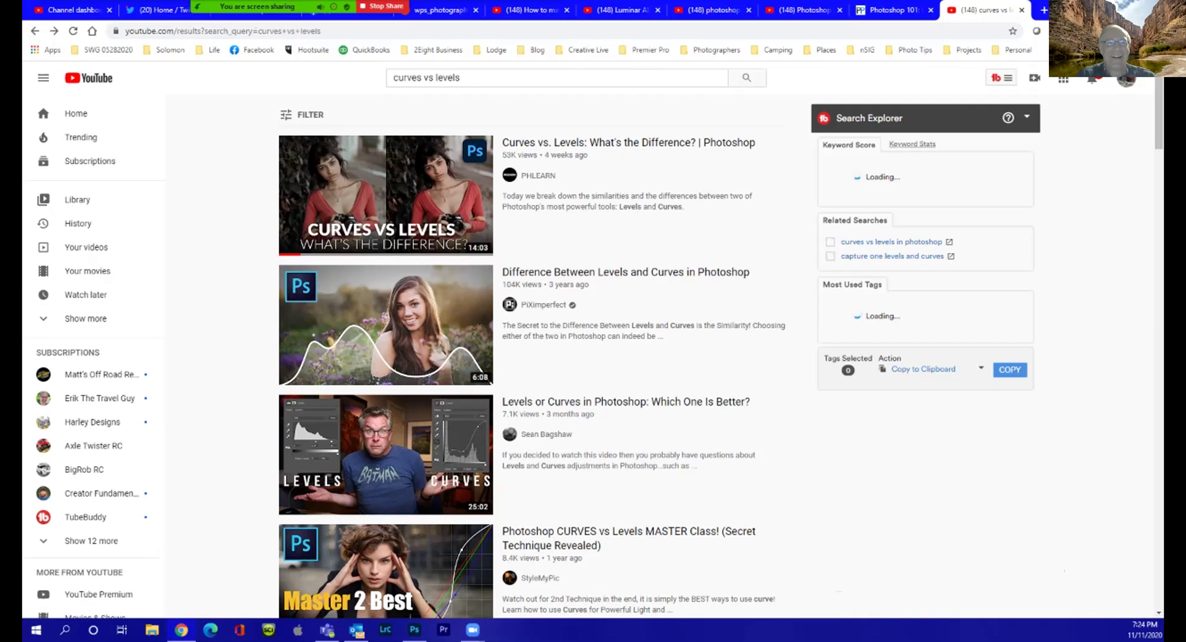
- Look through the search results and play the PHLEARN video "Curves vs. Levels: What's the Difference? | Photoshop"
scroll(531, 355, down, 5)
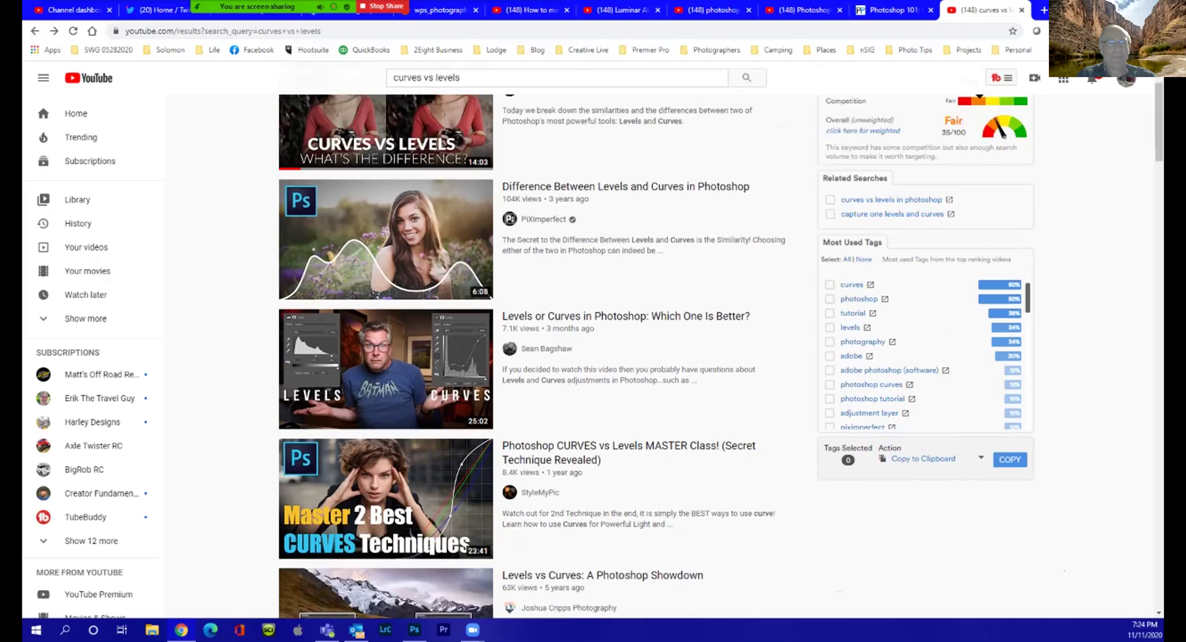
scroll(531, 355, down, 6)
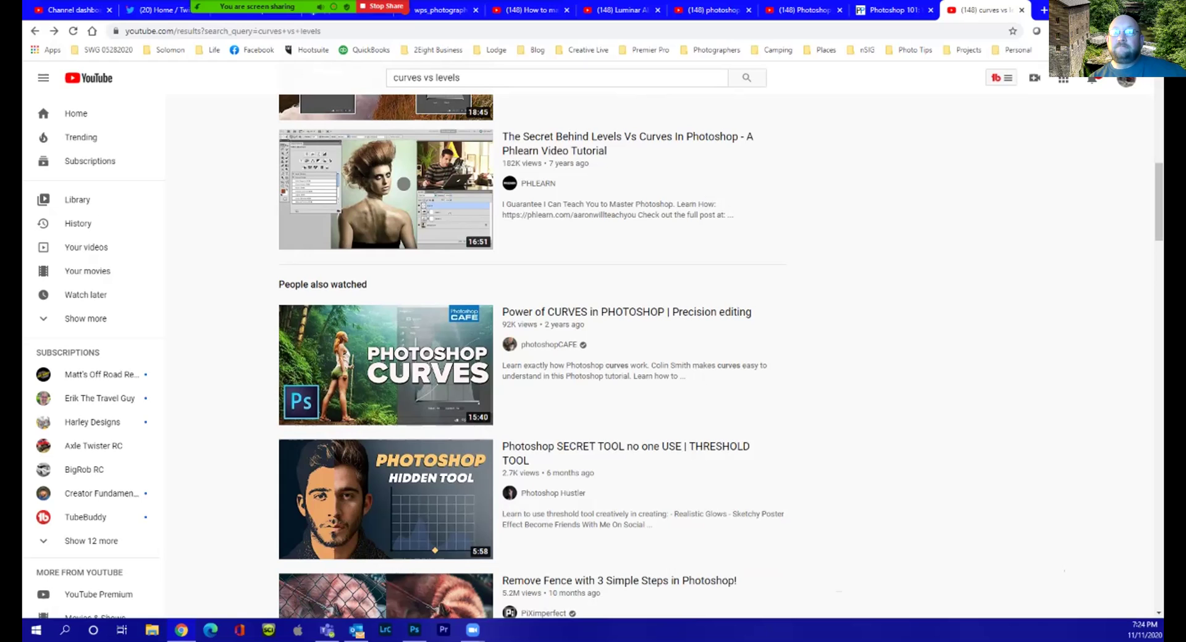
scroll(531, 355, down, 3)
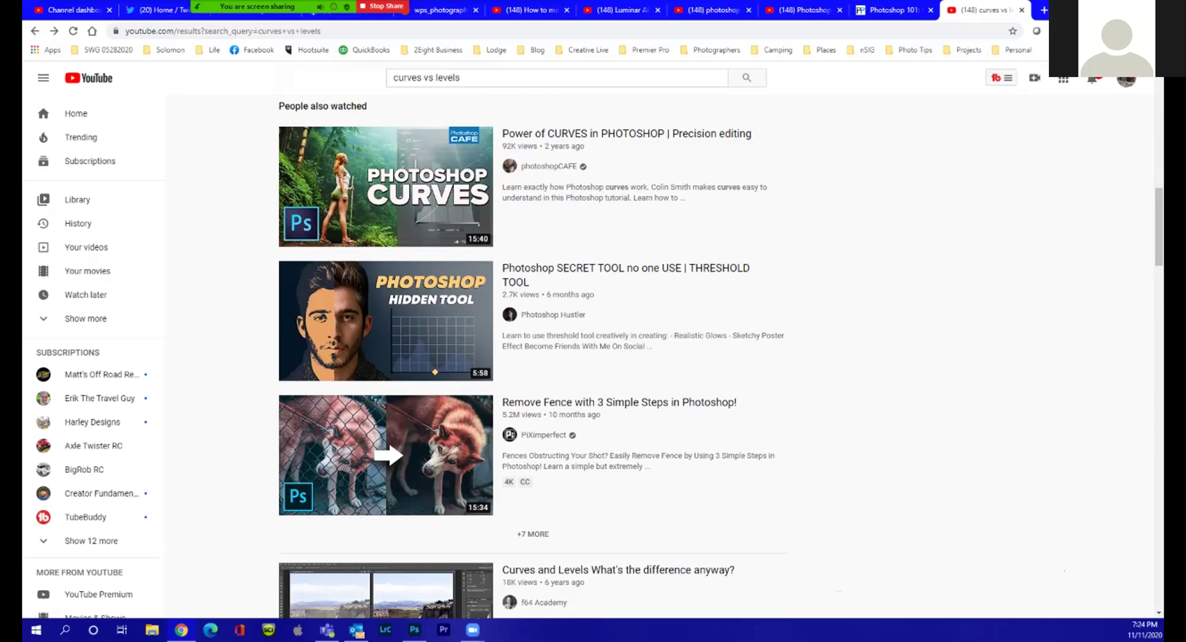
scroll(531, 355, up, 4)
scroll(531, 355, up, 5)
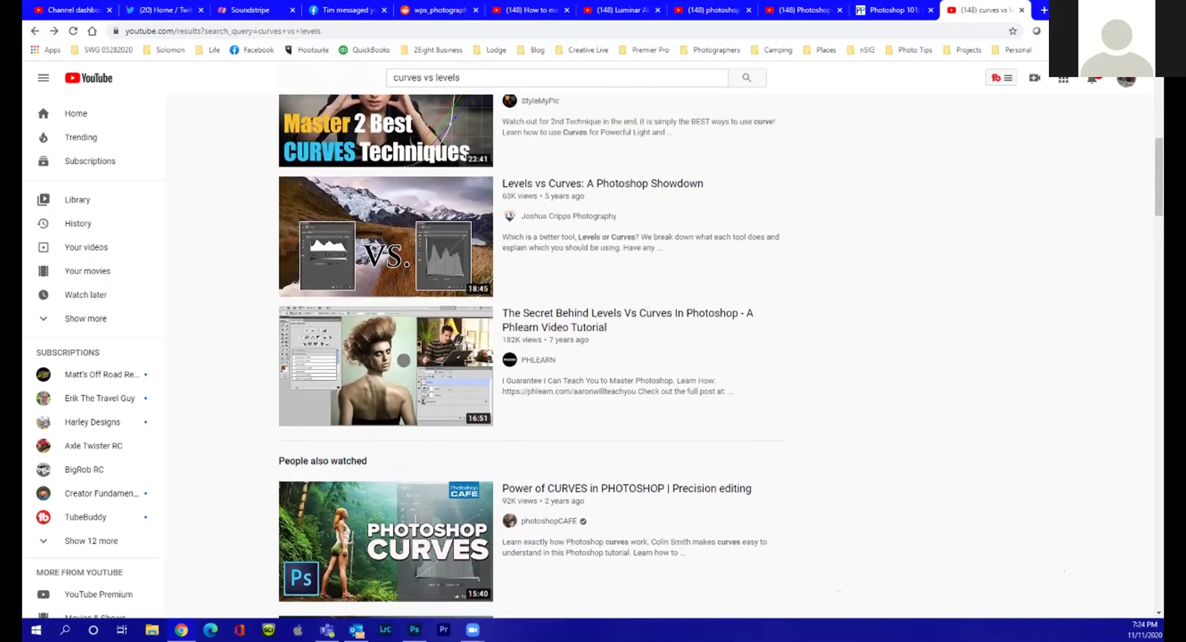
scroll(531, 355, up, 5)
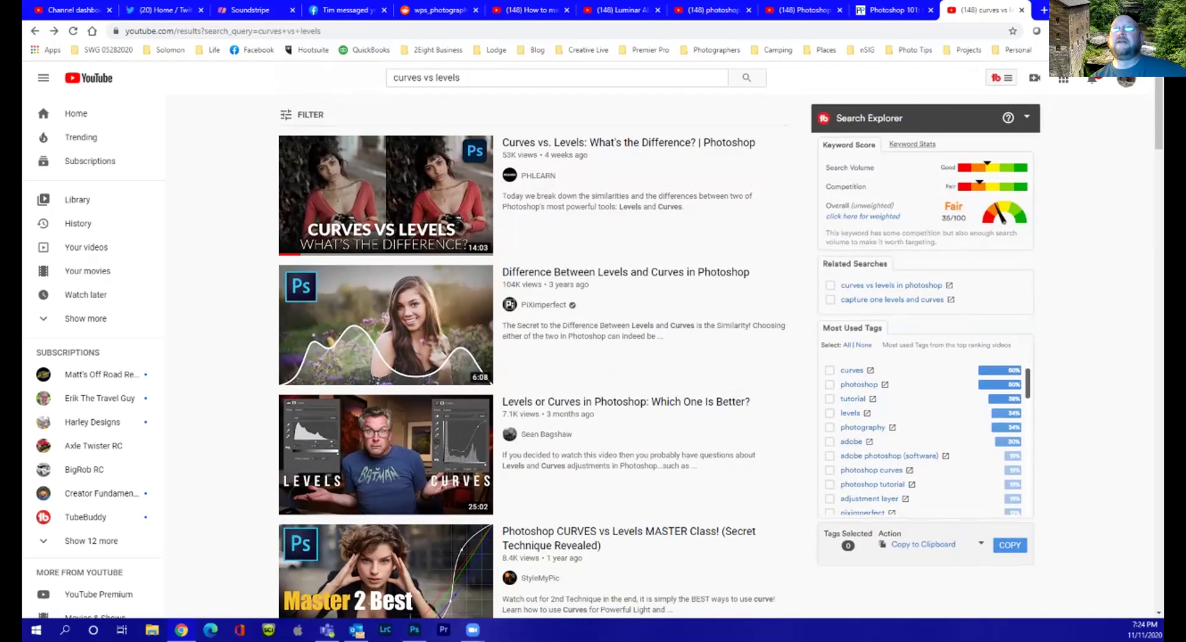
mouse_move(386, 195)
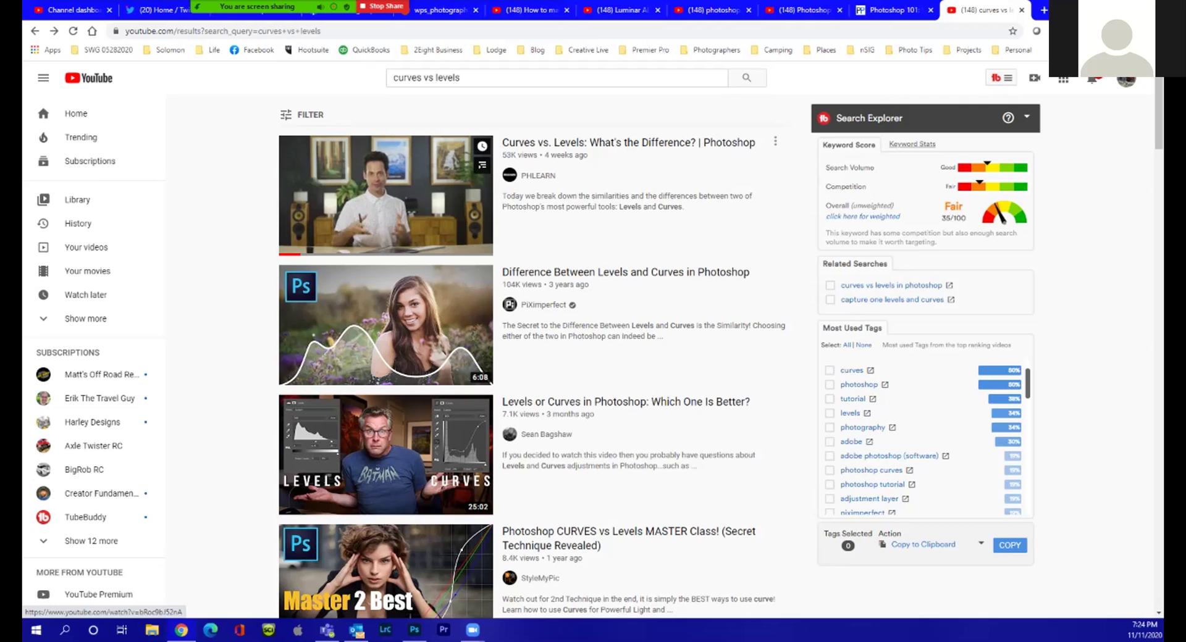
click(386, 196)
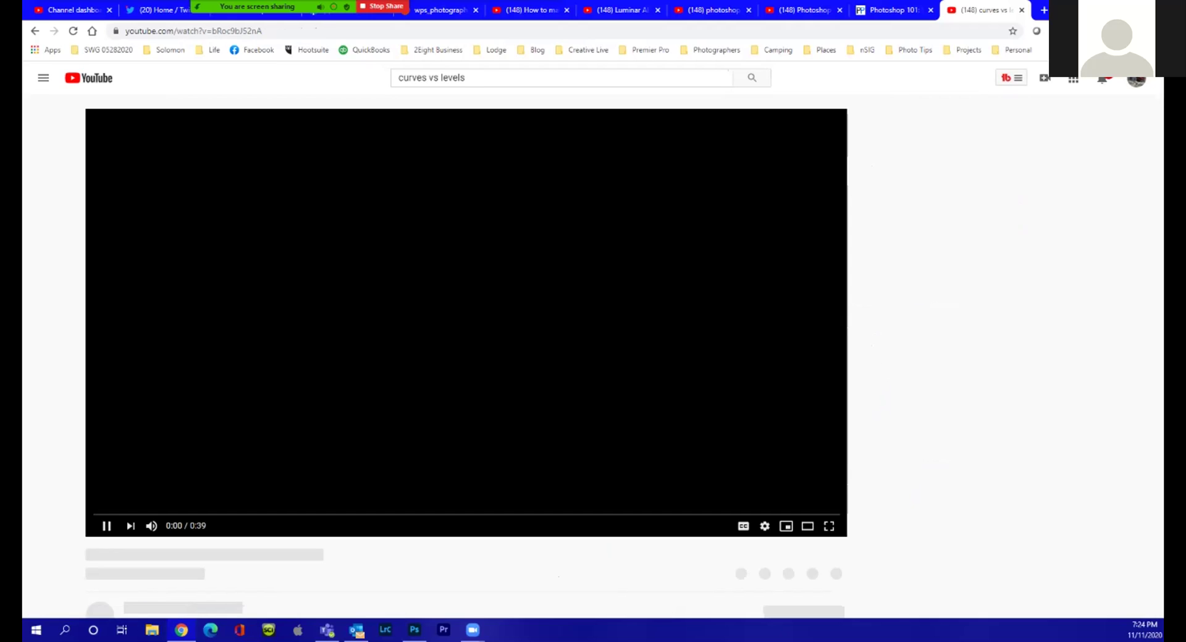
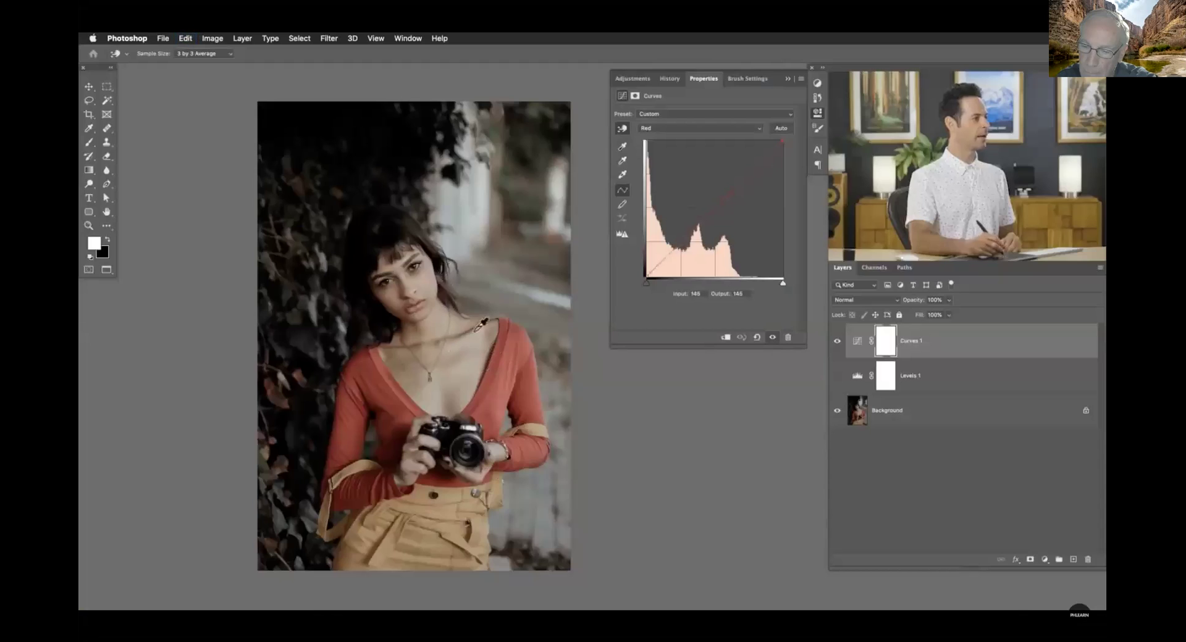
click(431, 285)
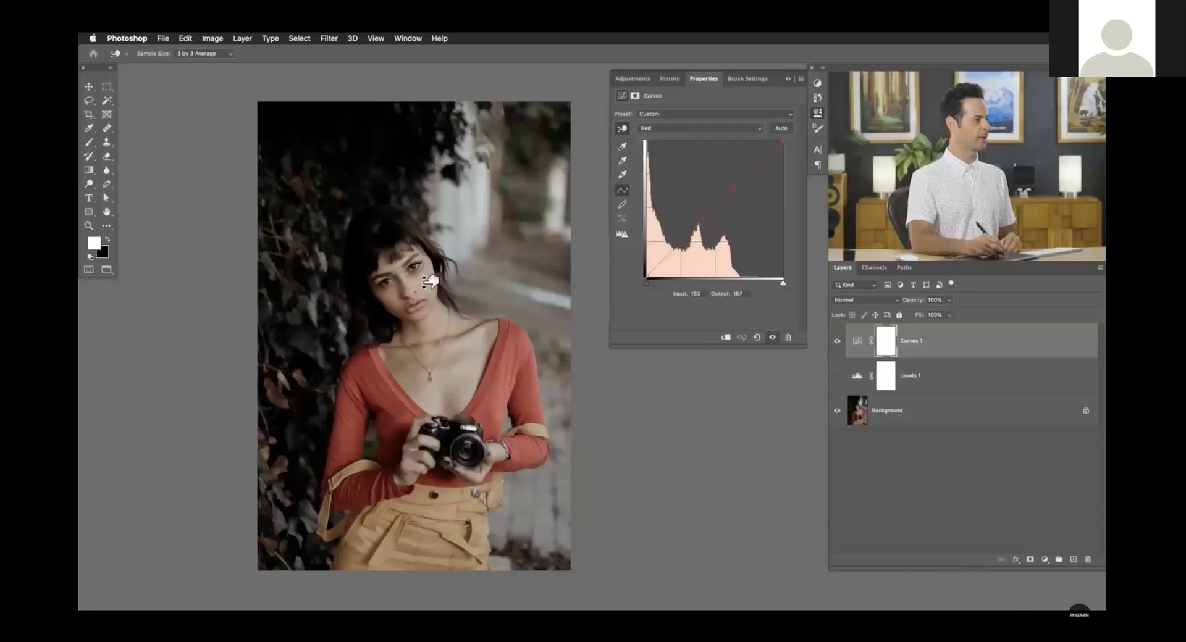
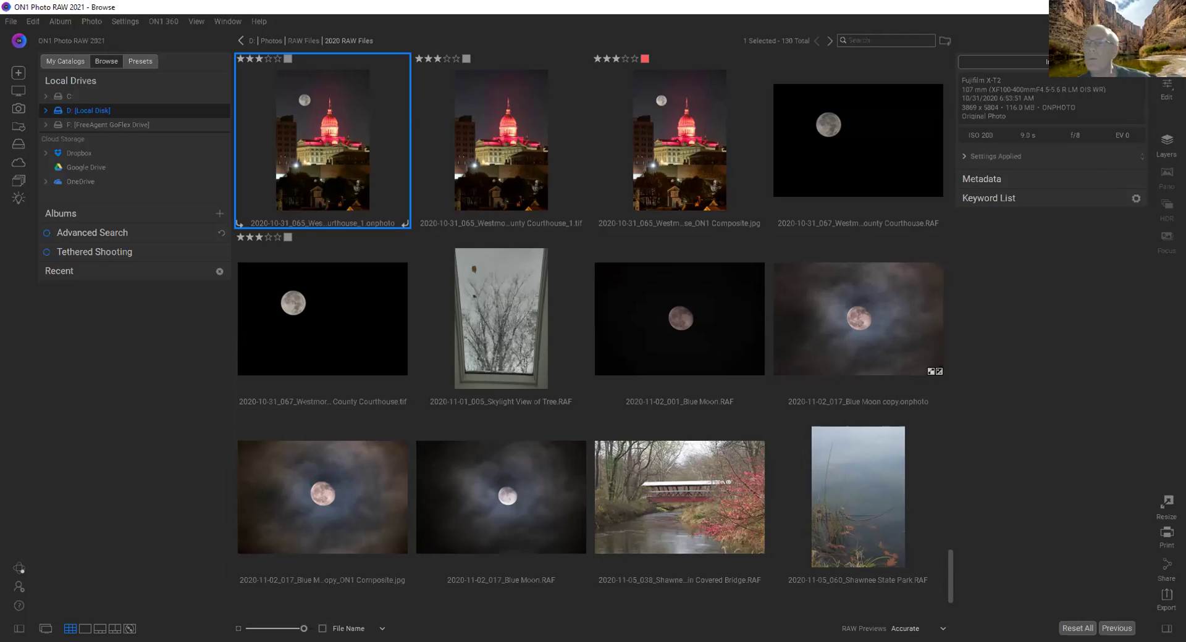
- Open the selected Westmoreland County Courthouse .onphoto file for editing in ON1 Photo RAW 2021 and view its Courthouse and Moon layers separately
key(ctrl+e)
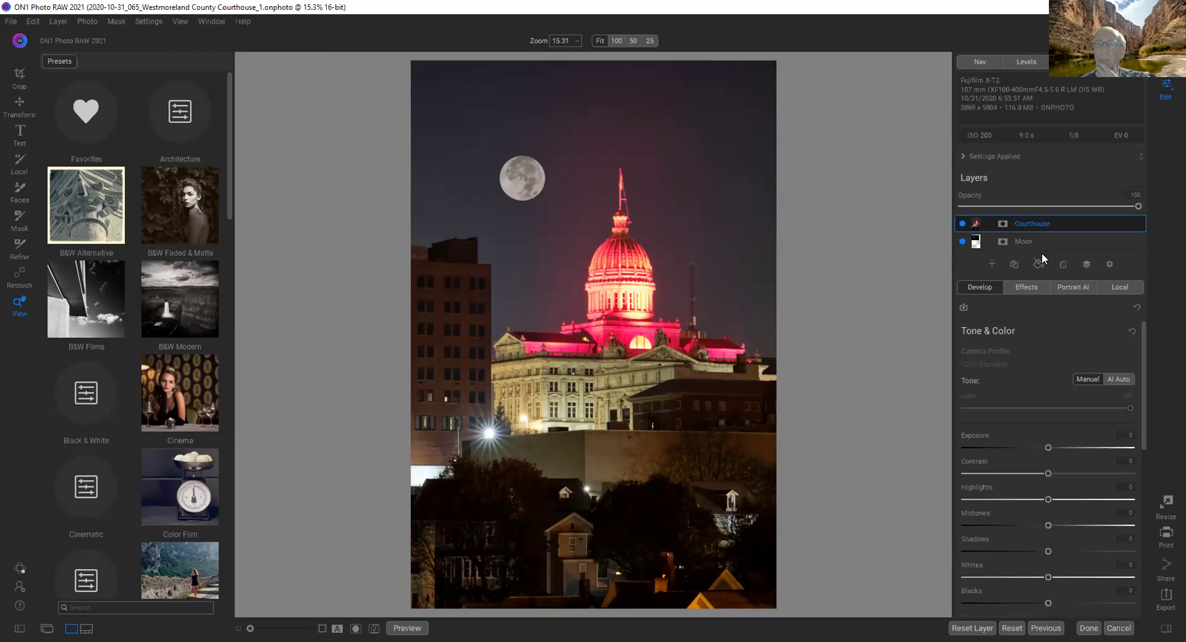
click(962, 241)
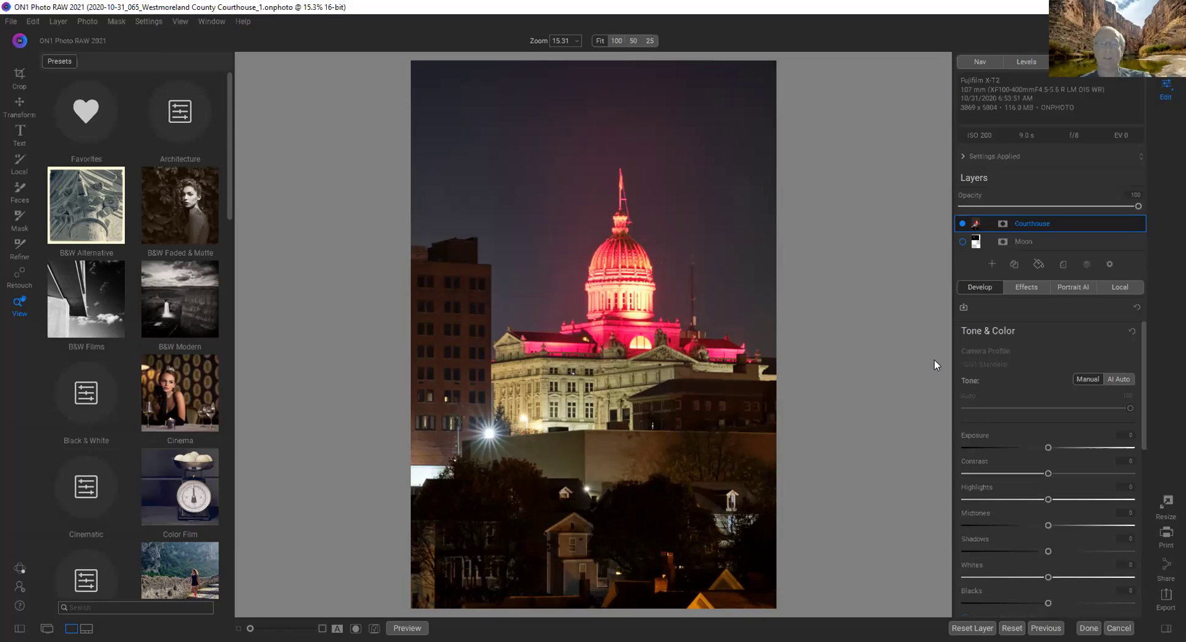
click(962, 223)
click(962, 241)
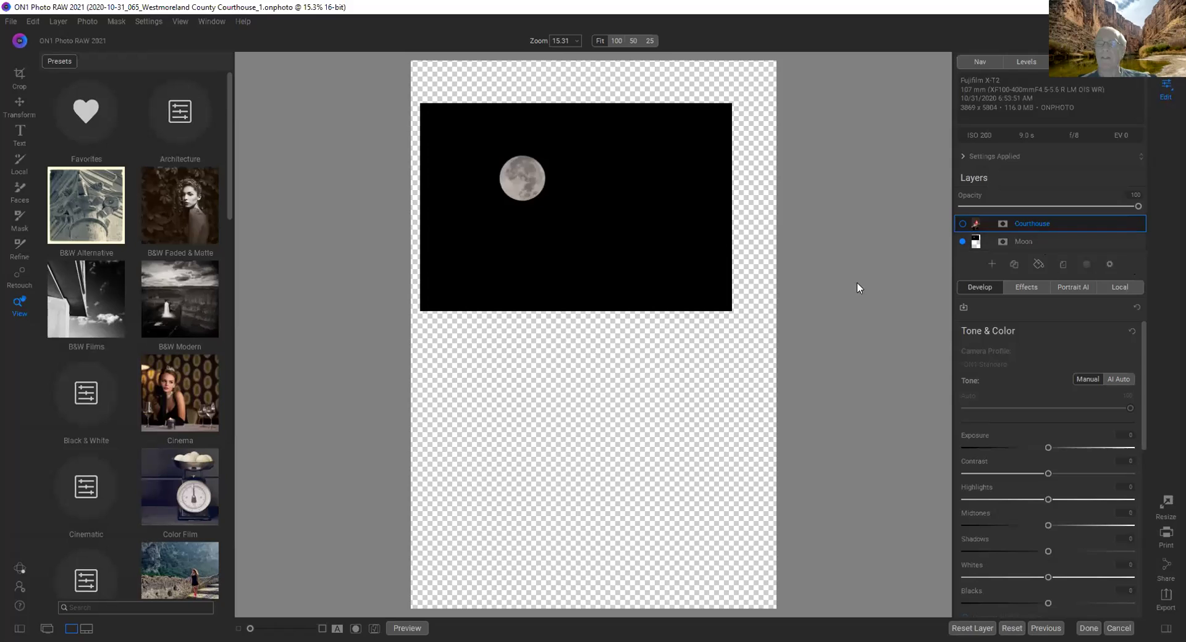
click(962, 223)
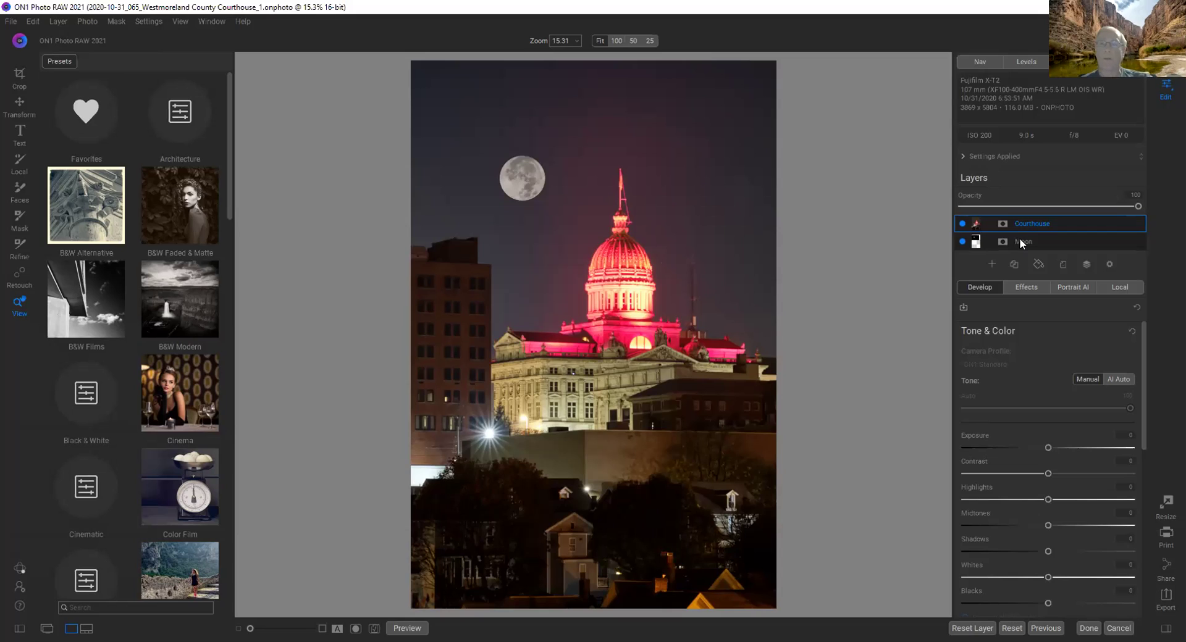
- Compare the Courthouse layer's blending modes by setting it to Normal, then back to Lighten
click(1109, 264)
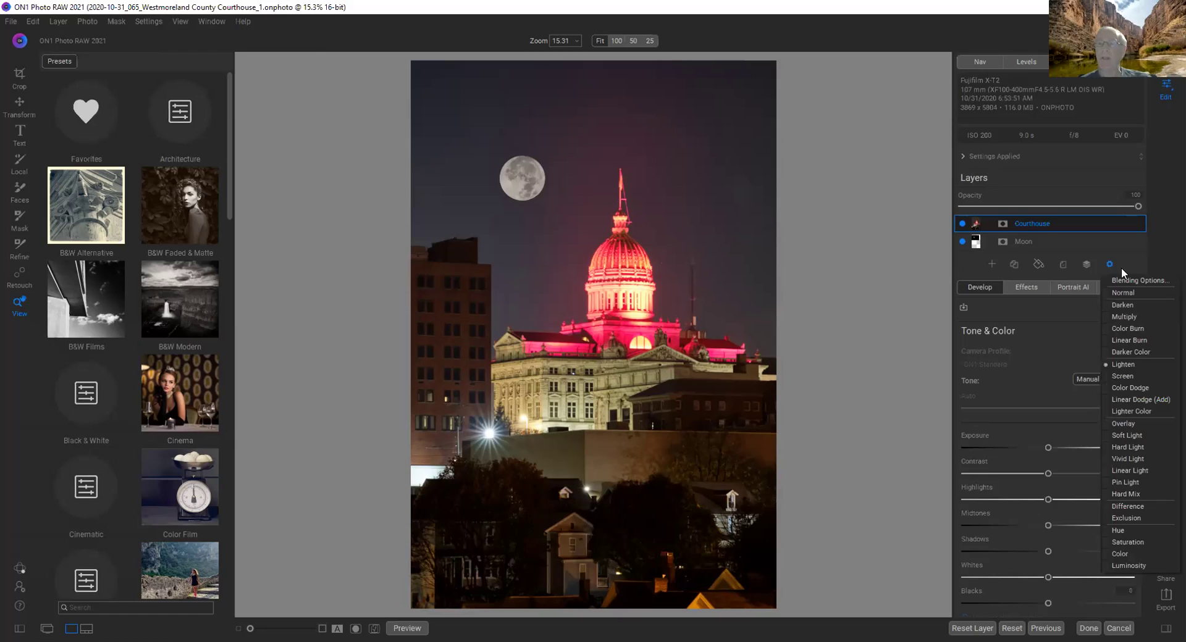
click(1123, 294)
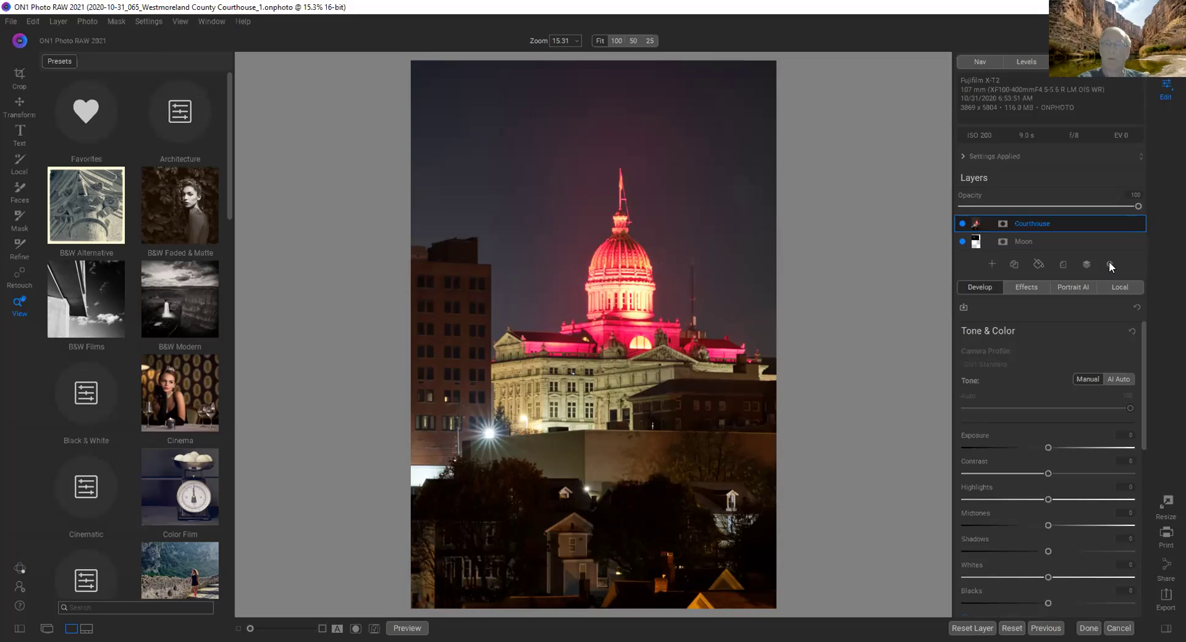
click(1109, 263)
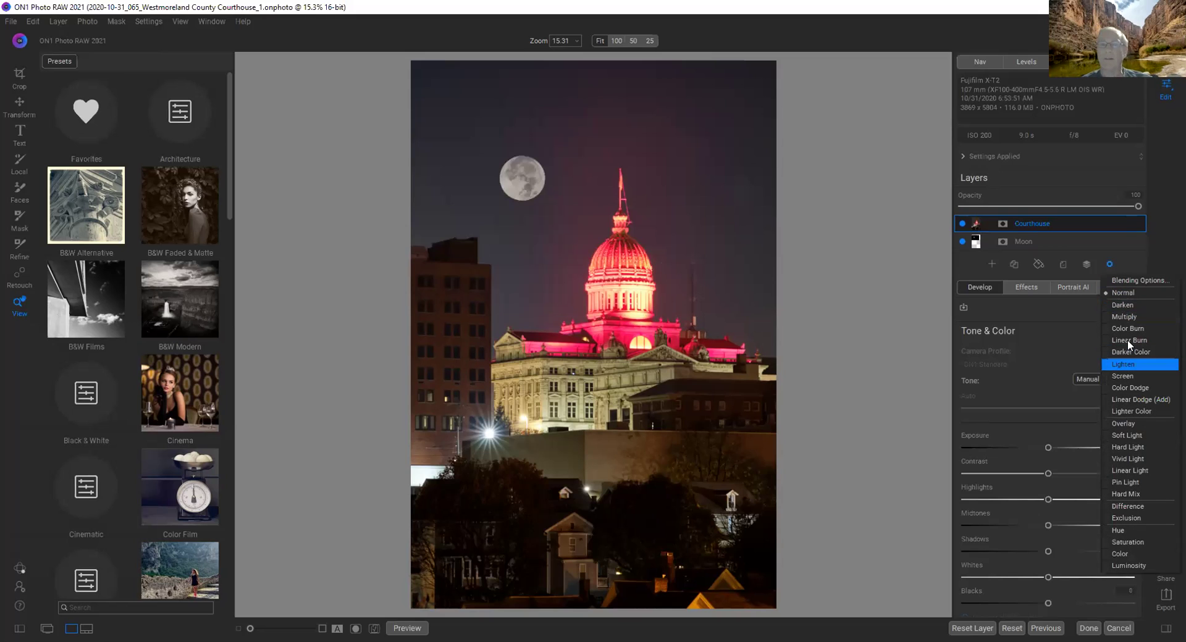
key(Return)
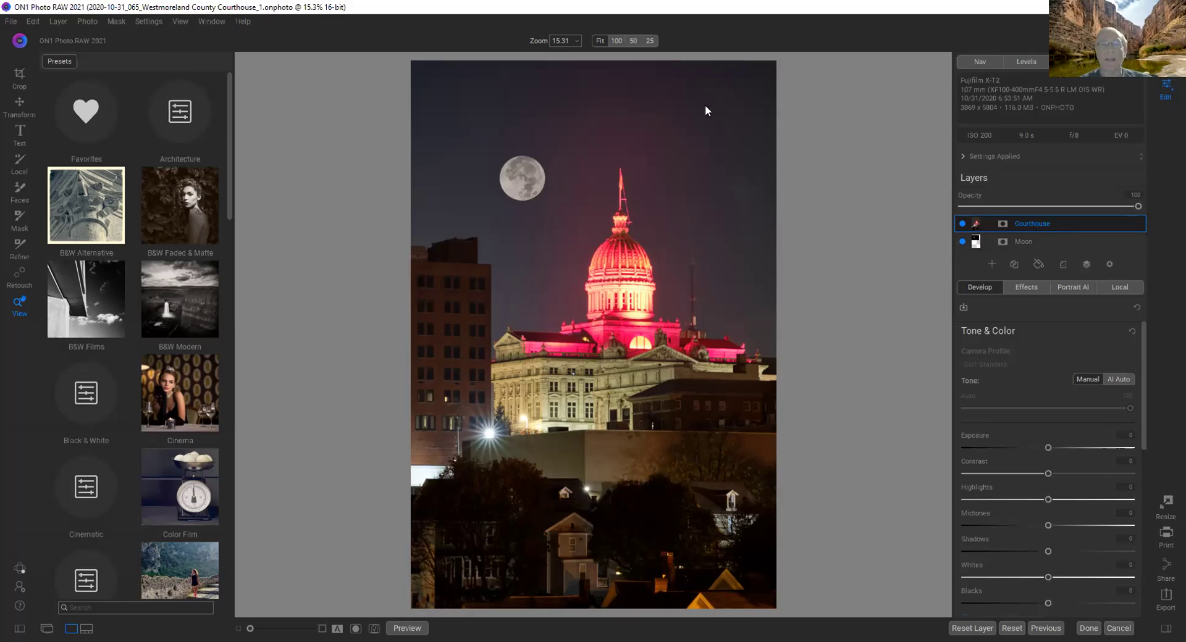
- Examine the moon and its edges in the blended image at 100% zoom, then return to the full image
click(544, 191)
drag(548, 177, 689, 382)
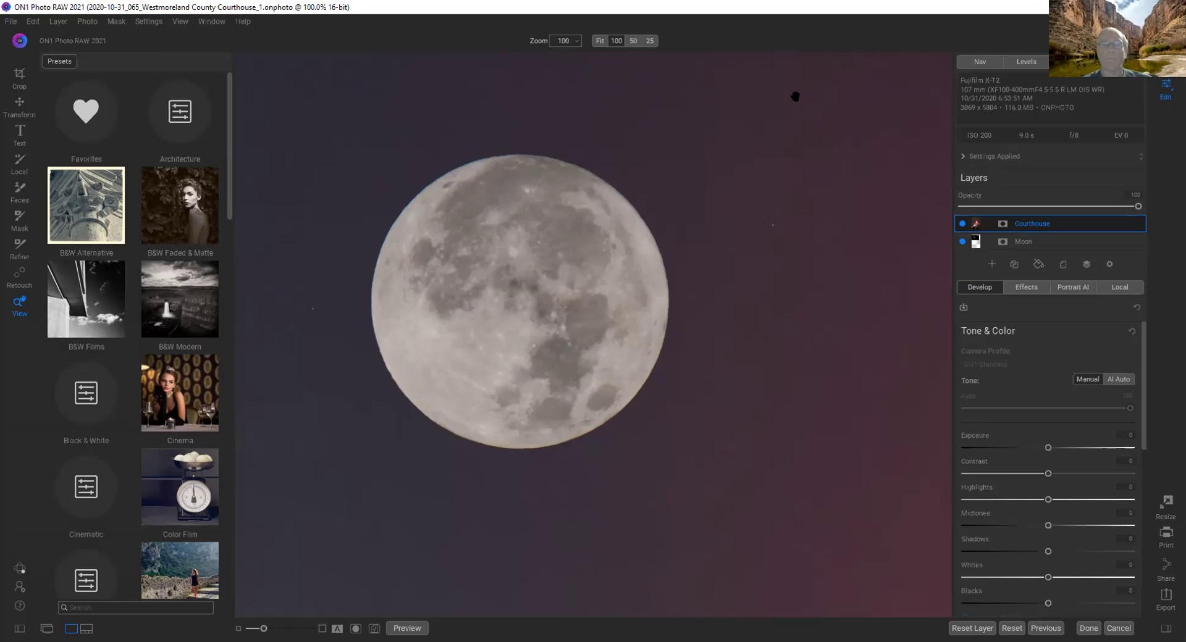
click(672, 316)
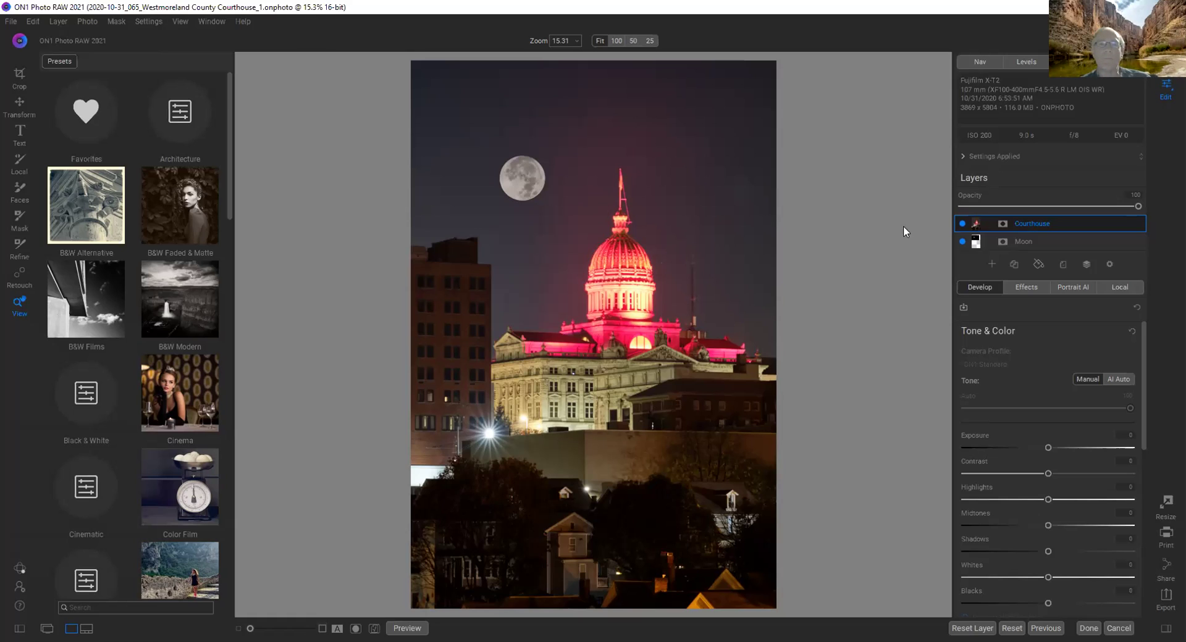
- Select the Moon layer and hide the Courthouse layer to isolate the moon photo
click(1039, 241)
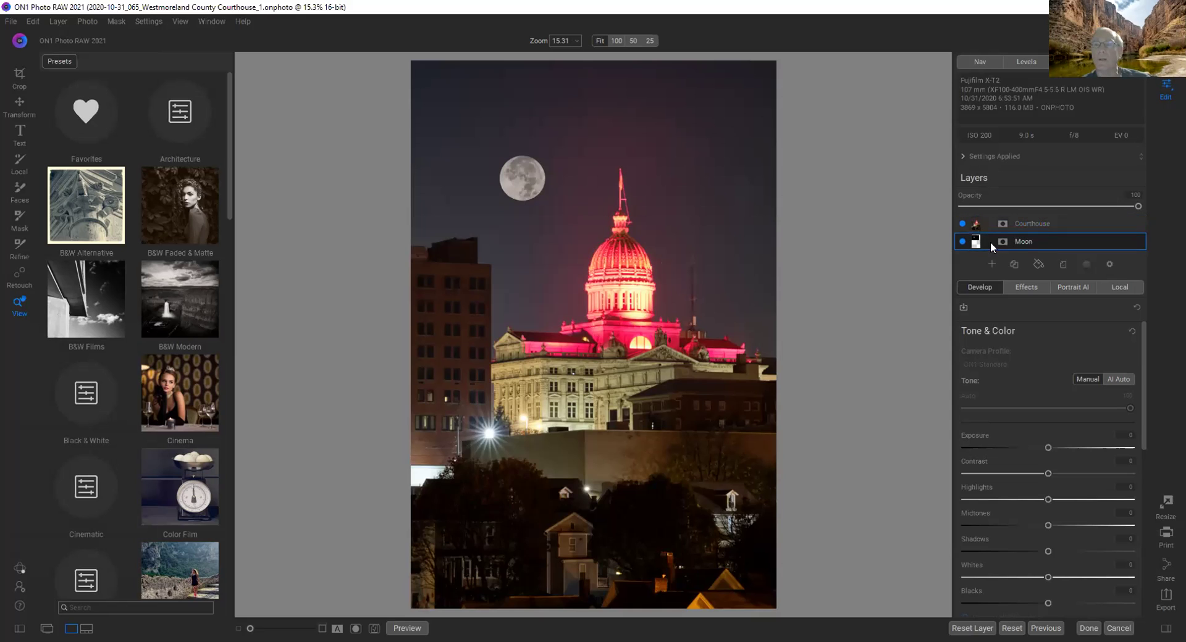
click(962, 224)
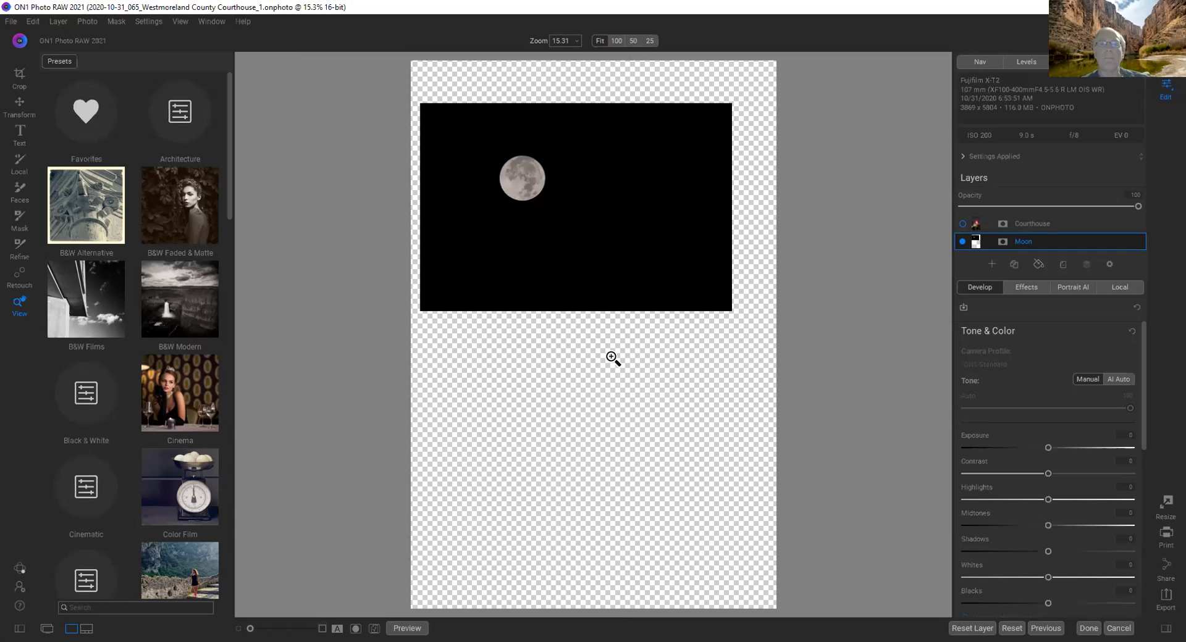
click(574, 289)
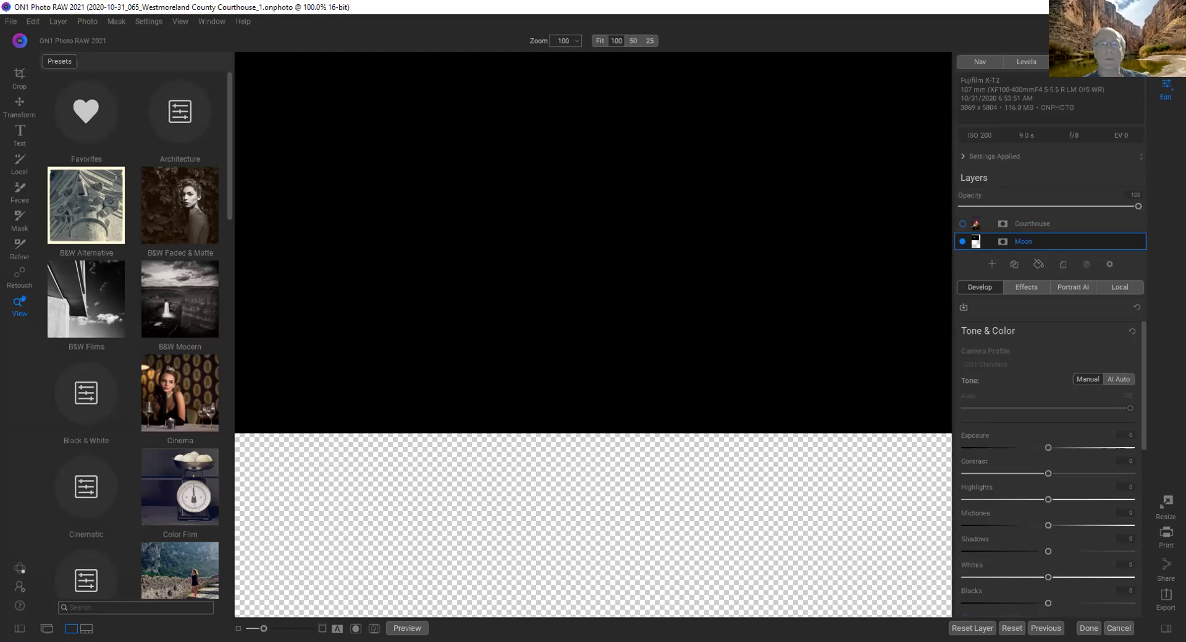
click(624, 291)
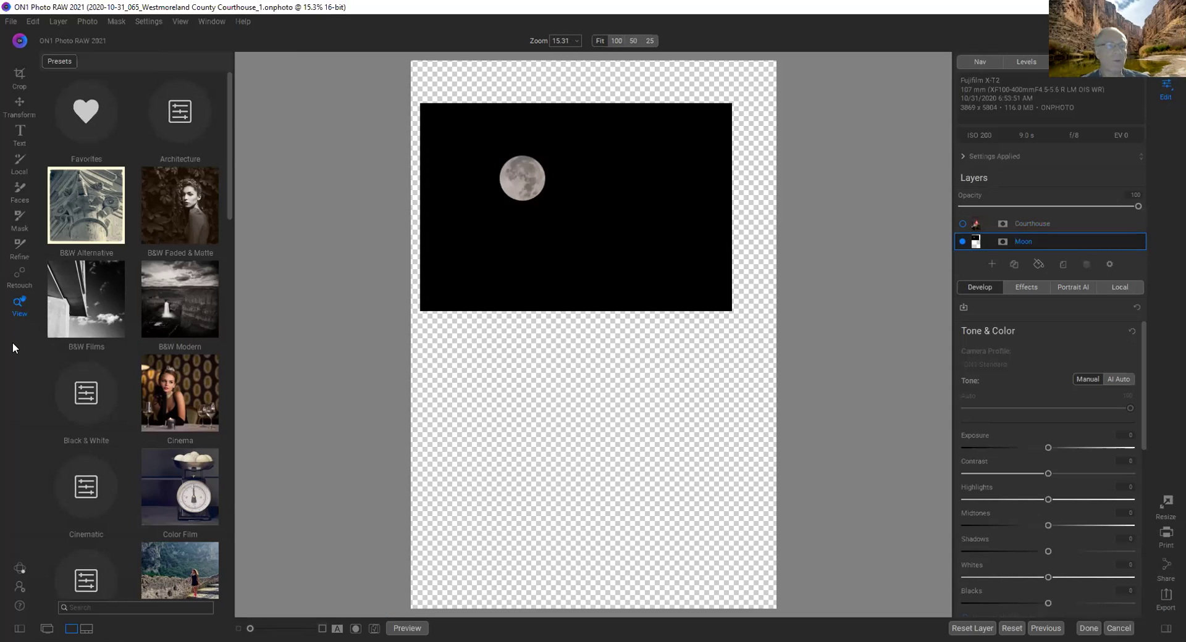
- Scale the Moon layer with the Transform tool, trying 27 and settling on 42
click(22, 102)
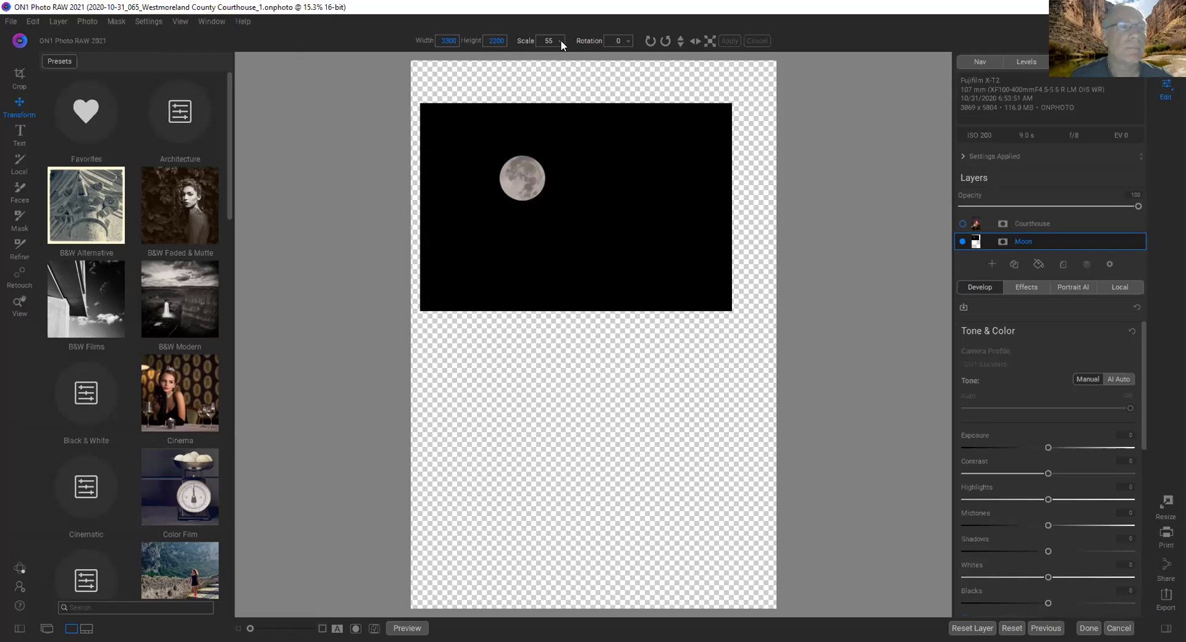
mouse_move(654, 289)
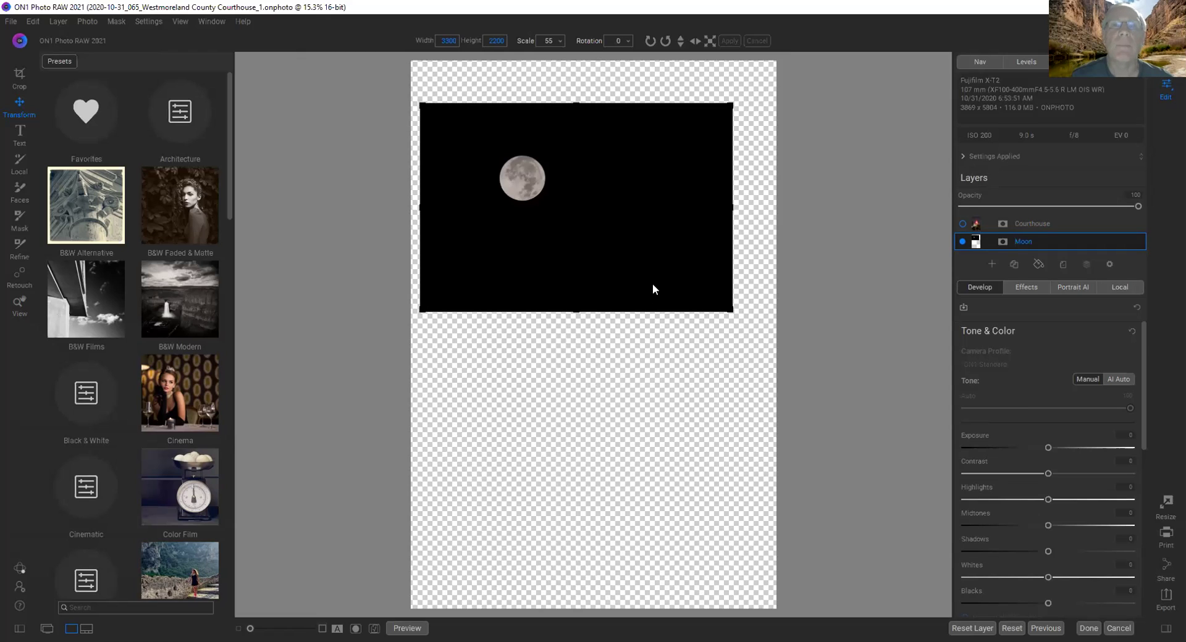
click(558, 42)
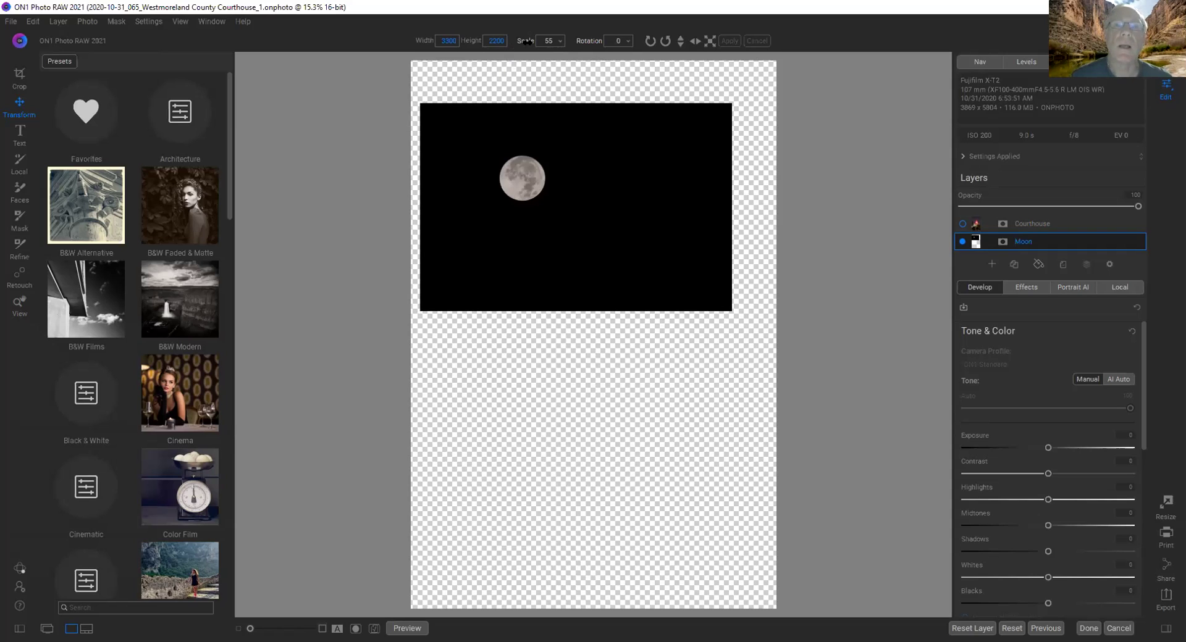
click(561, 40)
drag(515, 55, 530, 55)
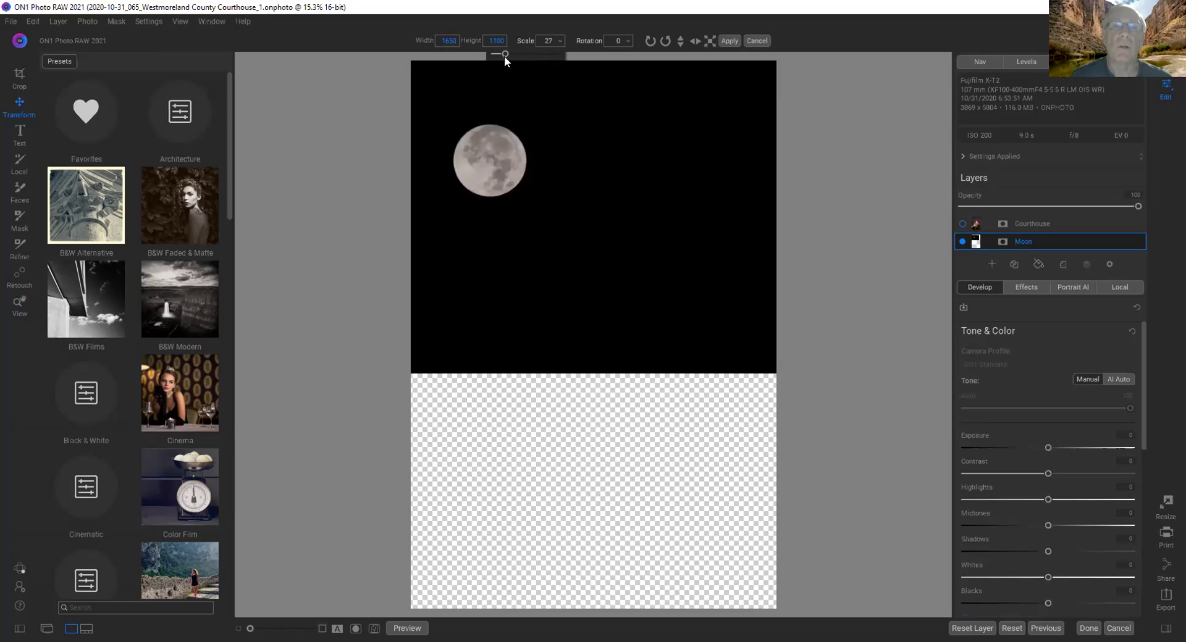
drag(504, 55, 528, 56)
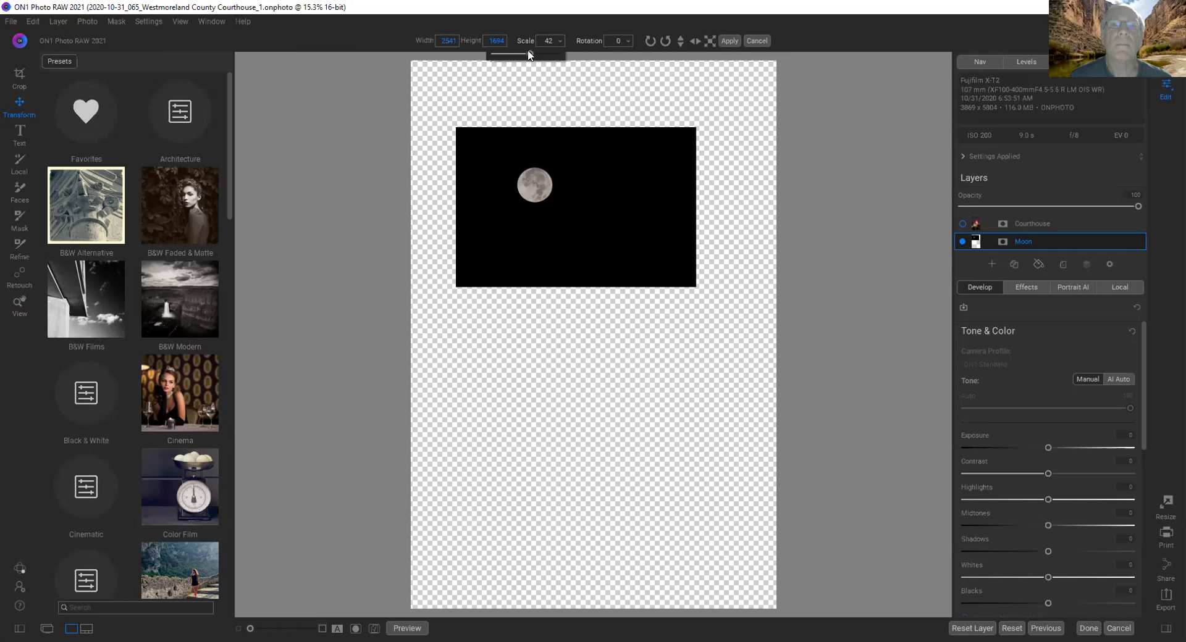
- Set the Moon layer's scale to 25
click(544, 37)
text(25)
key(Return)
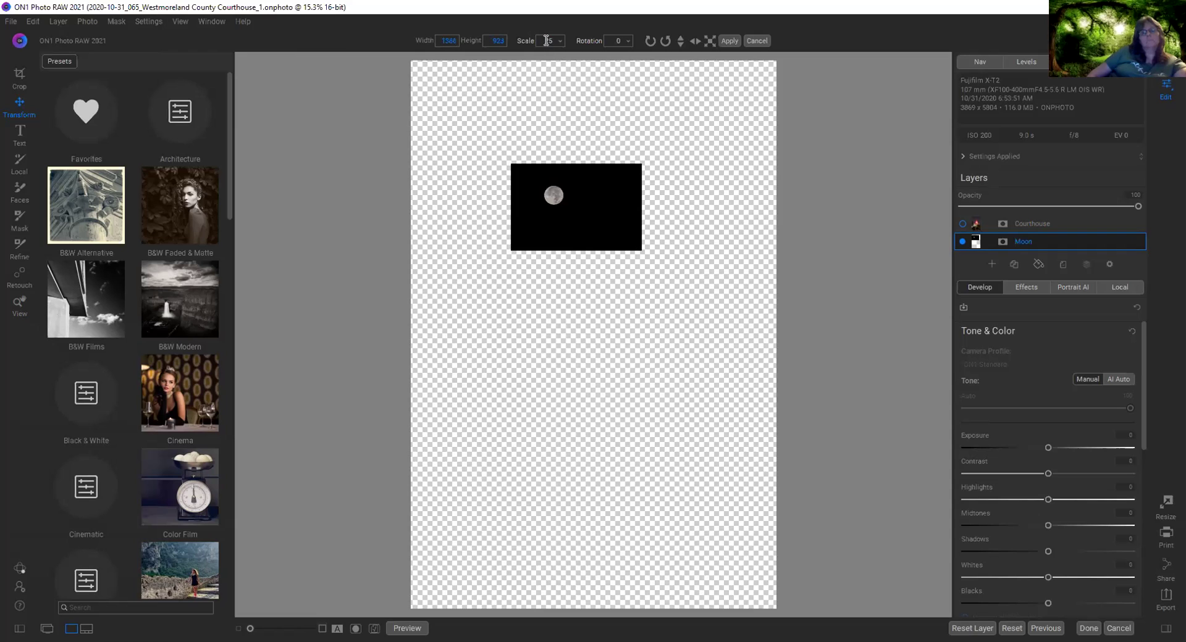
click(550, 38)
key(Return)
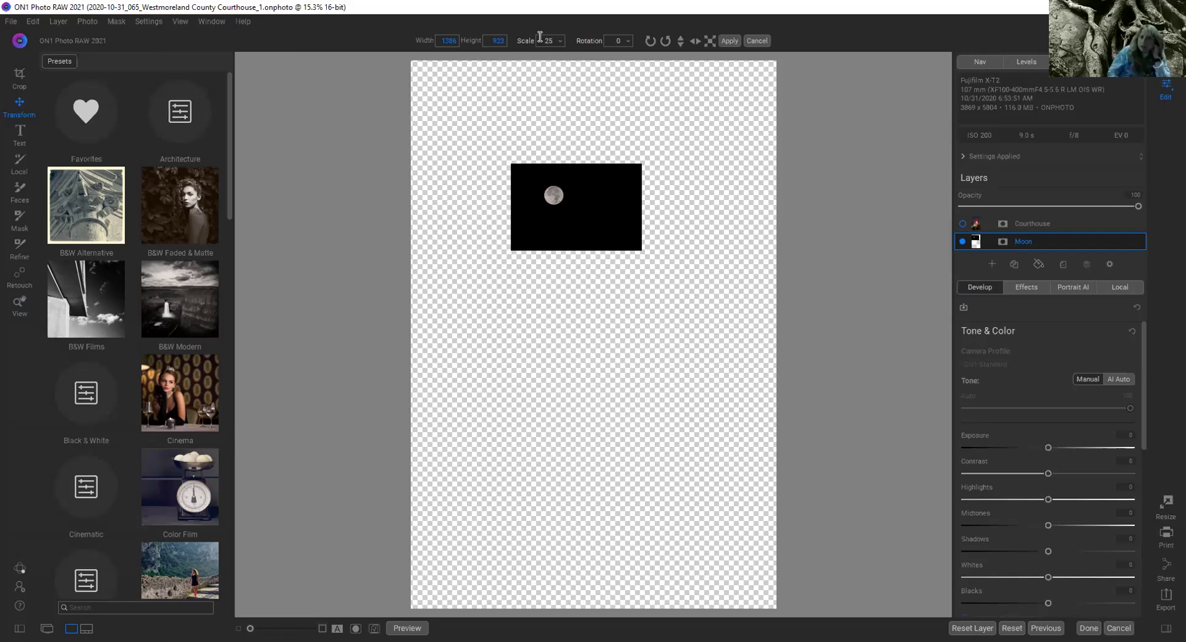
- Change the Moon layer's scale to 36 and leave the Transform tool for the View tool
click(560, 41)
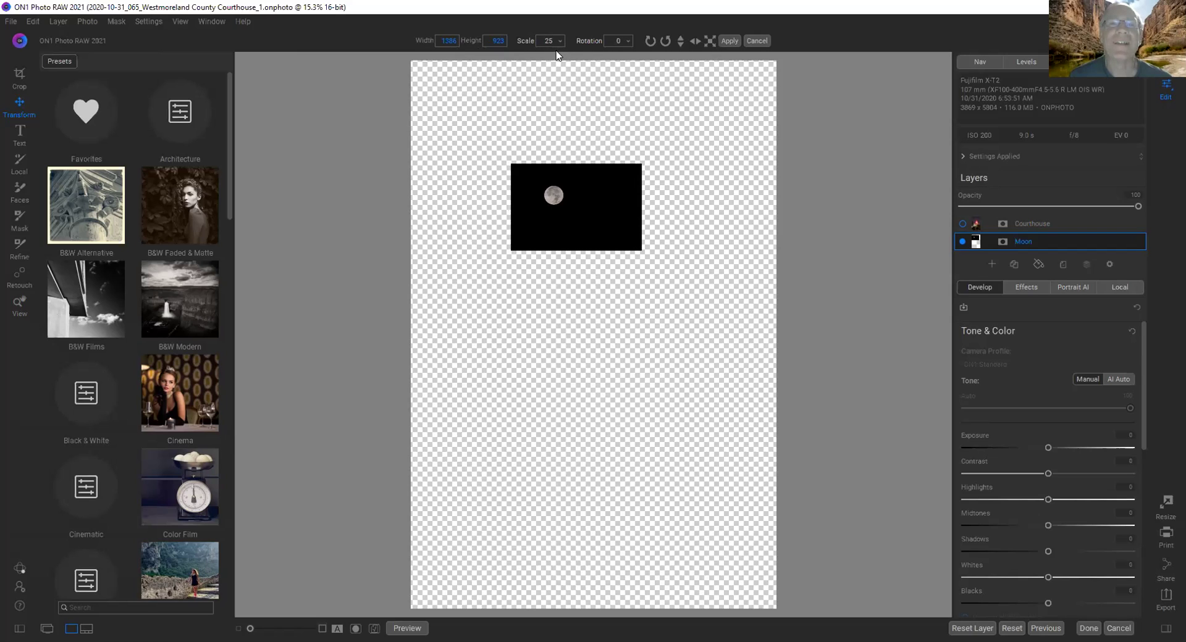
click(558, 40)
drag(500, 54, 526, 53)
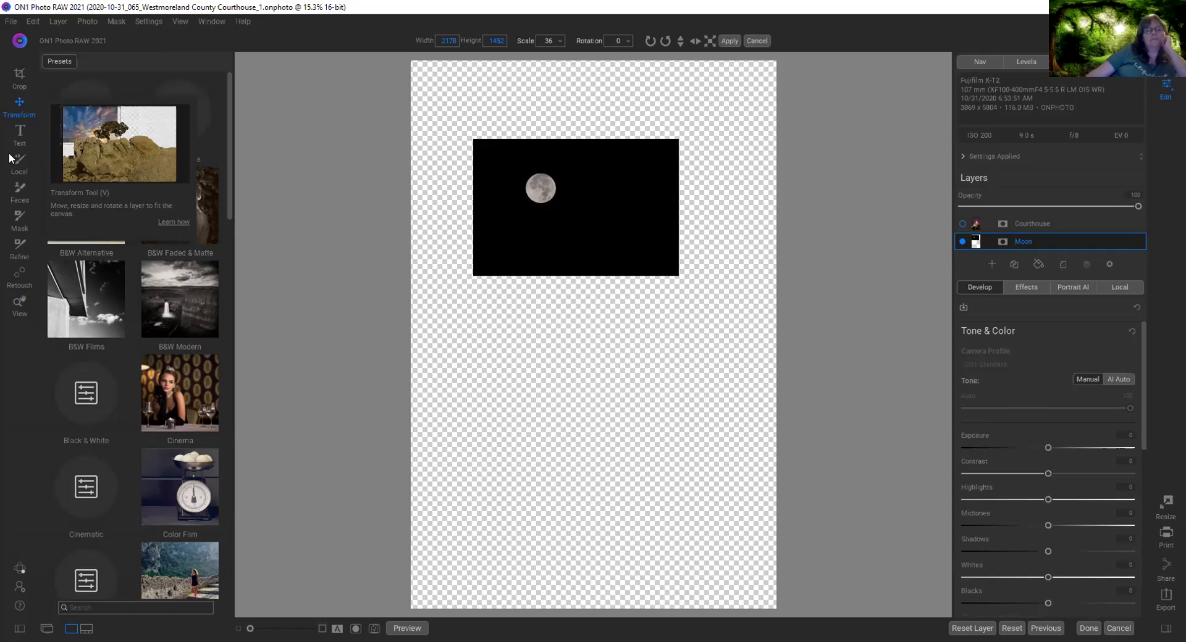
key(z)
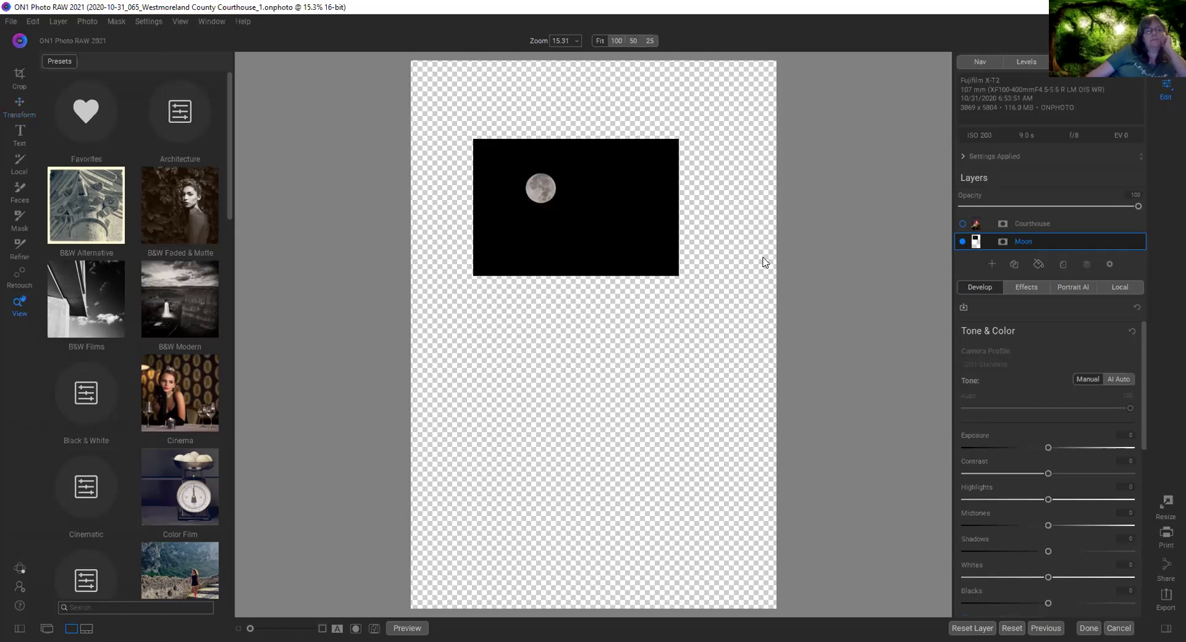
- Show the Courthouse layer again and check the courthouse in the composite at 100% zoom, returning to the full image
click(962, 223)
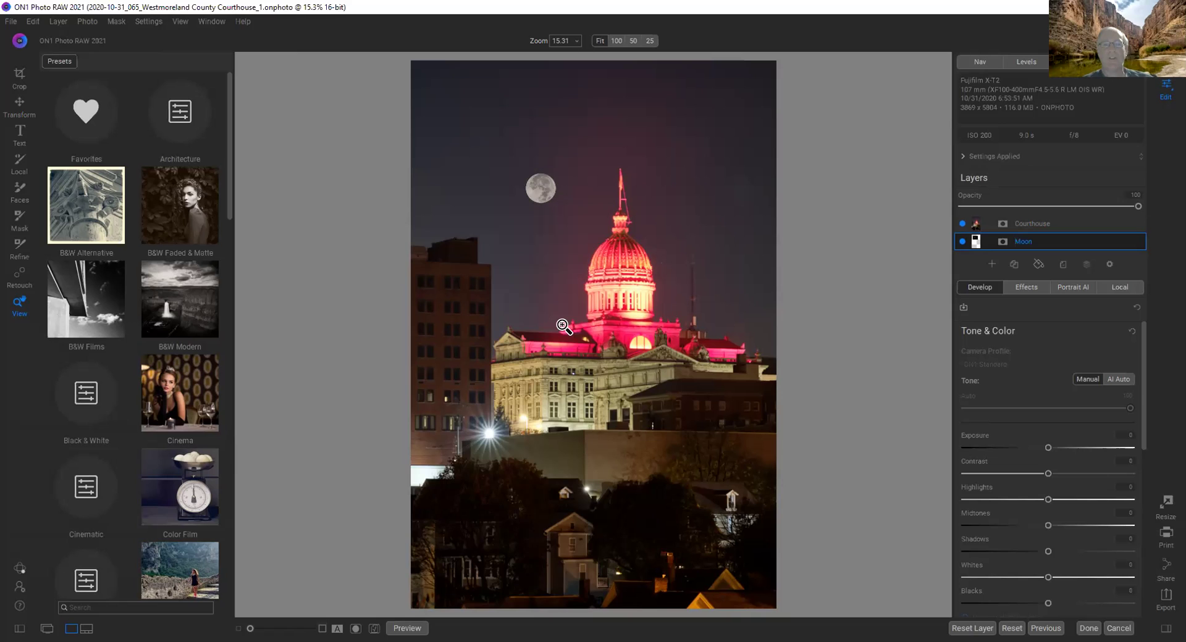
click(567, 320)
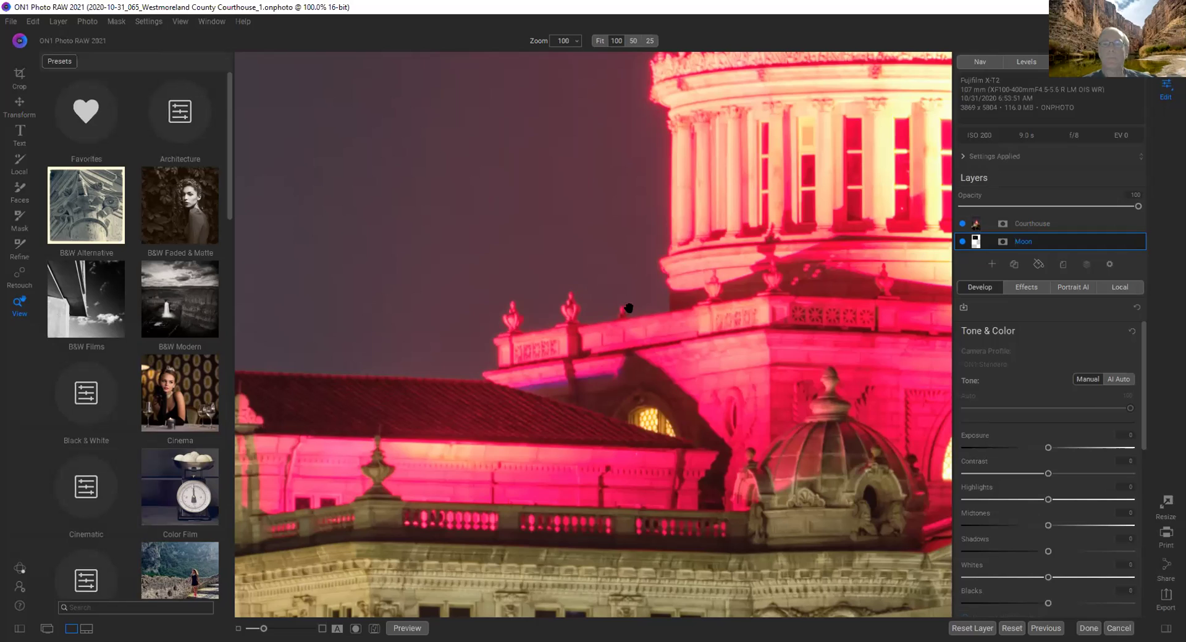
click(698, 292)
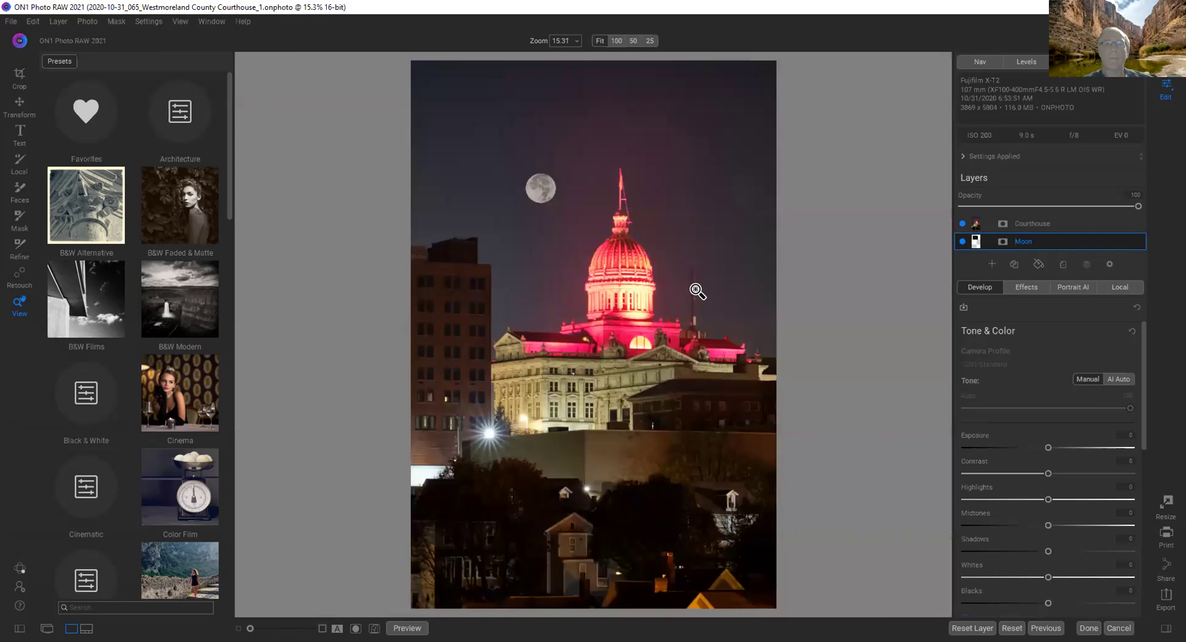
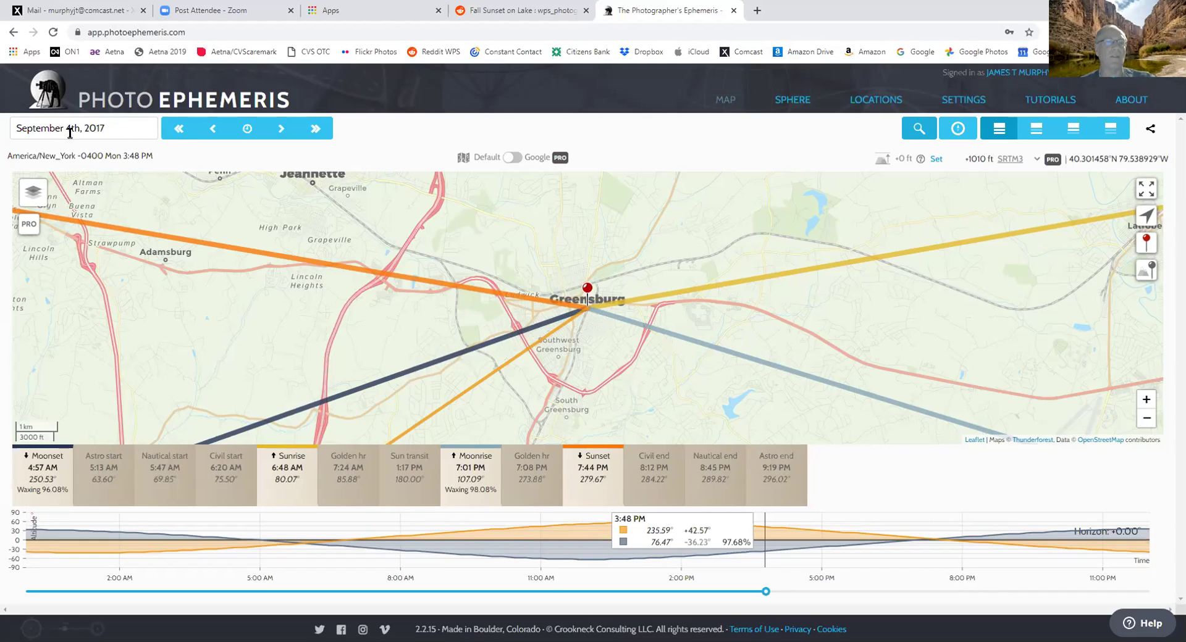
- In The Photographer's Ephemeris, reset the date to November 11th, 2020 and move the time back to 12:03 PM
click(247, 130)
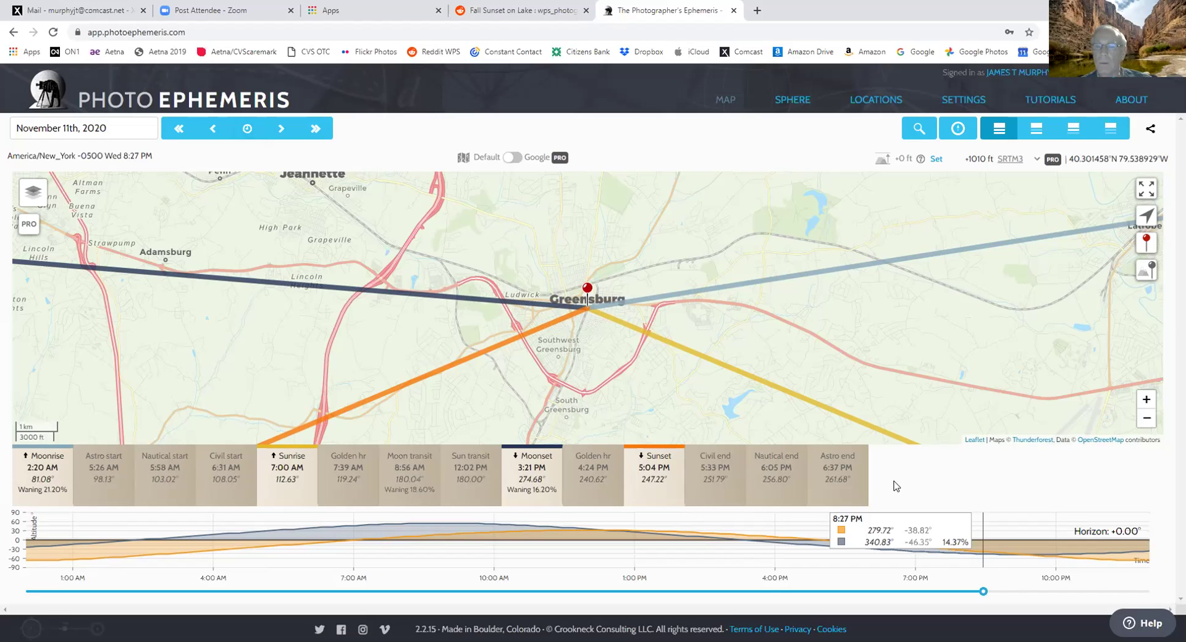
drag(982, 594, 682, 572)
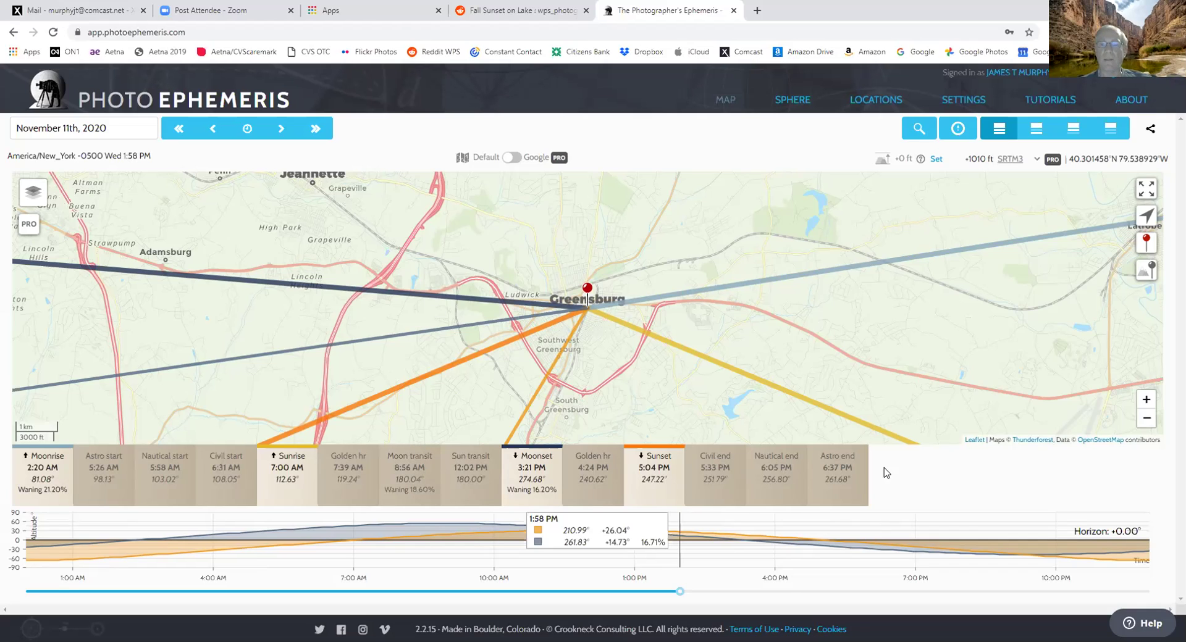
drag(679, 593, 590, 590)
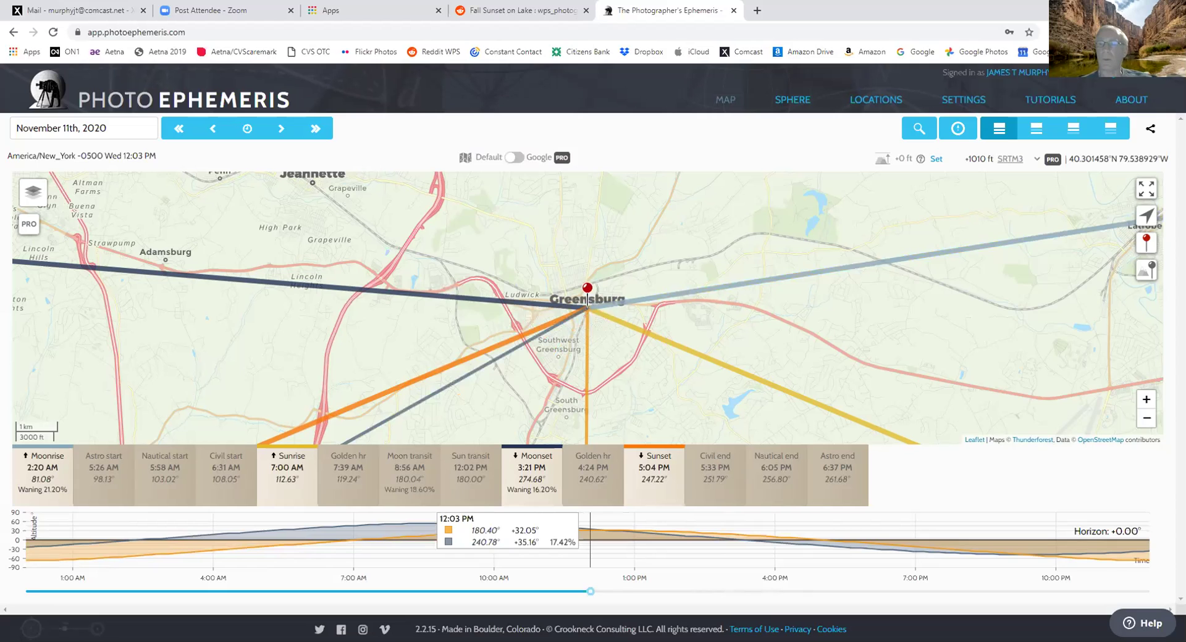
- View the Greensburg pin at street level and step back through the moon phases to the full moon of October 31st, 2020
click(1145, 400)
click(1145, 400)
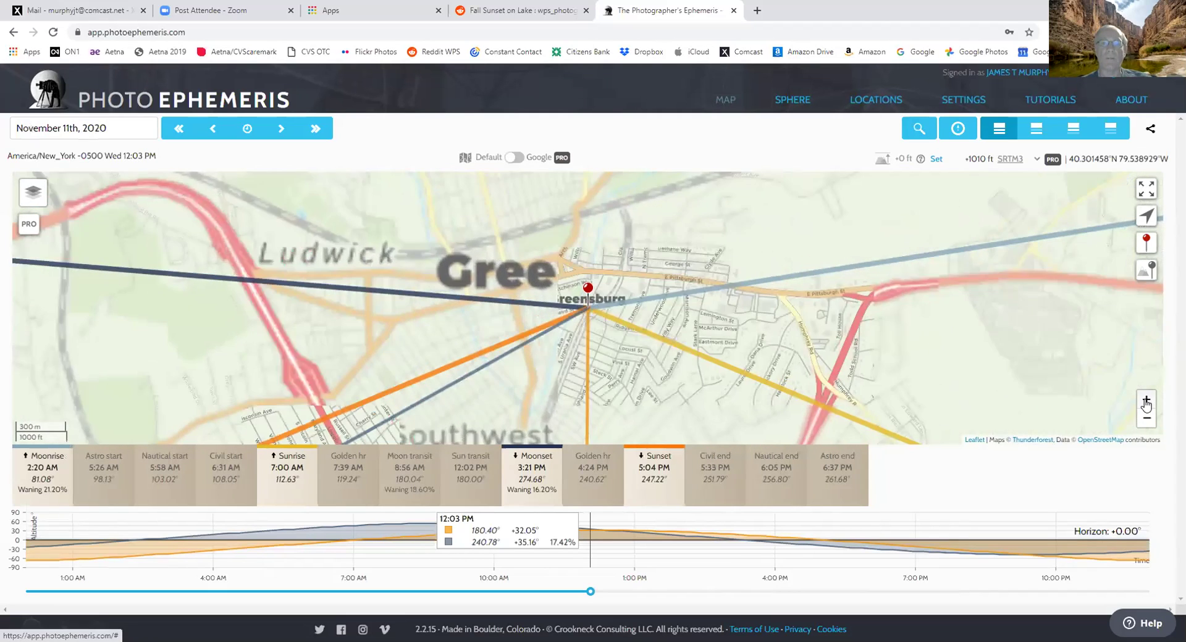
click(1145, 400)
click(1146, 401)
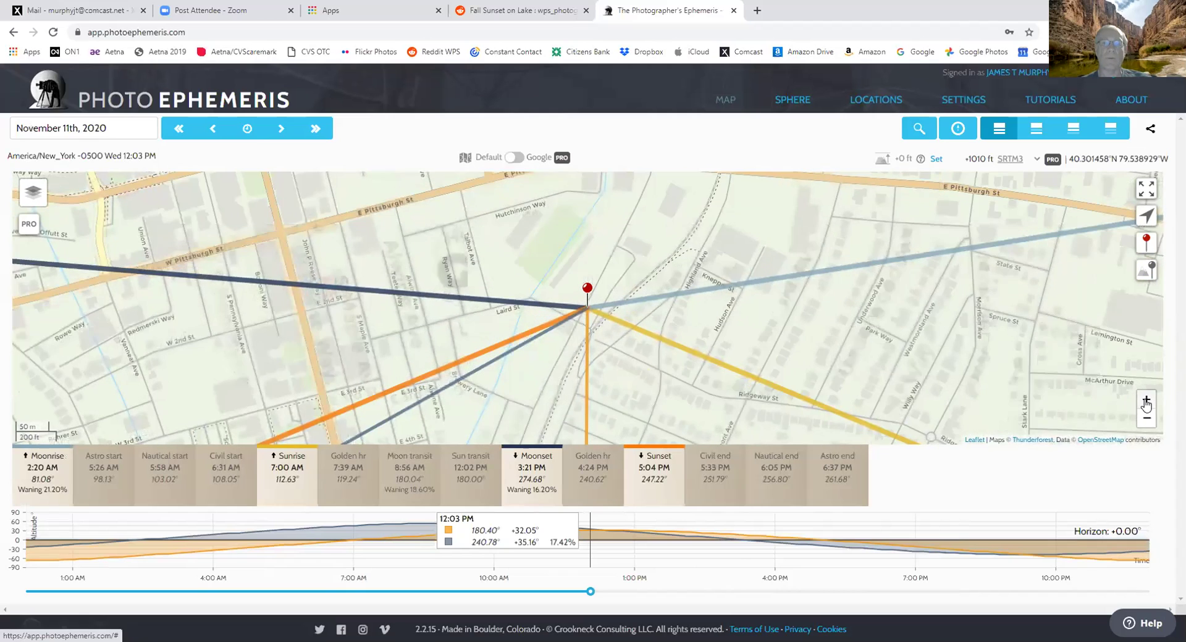
click(1146, 402)
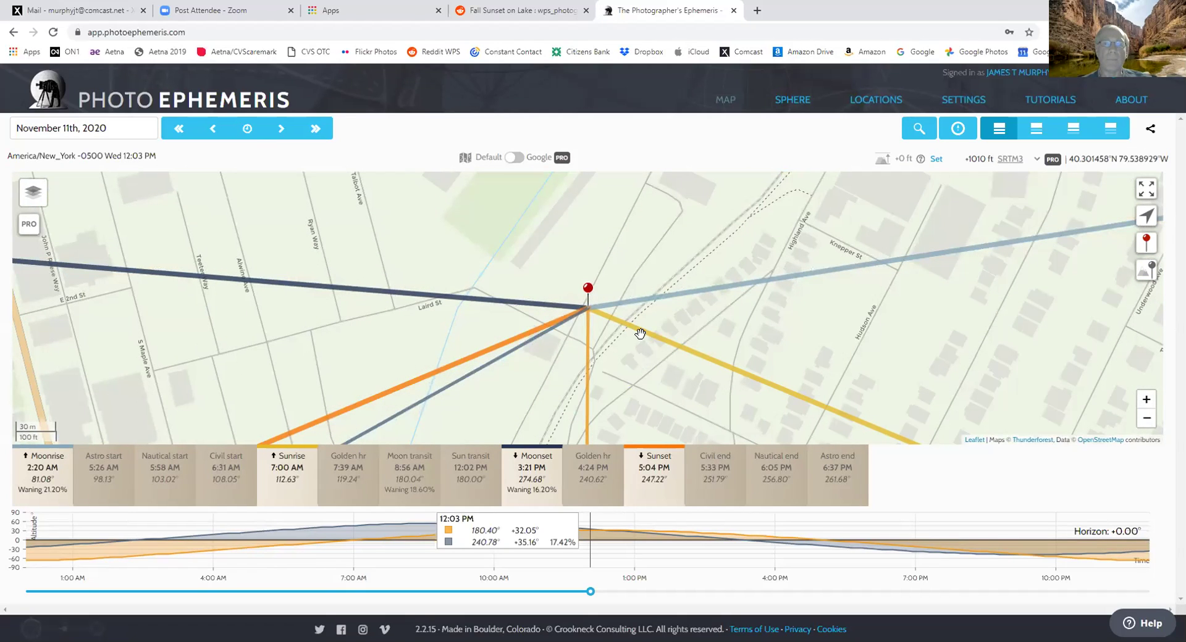
click(1145, 419)
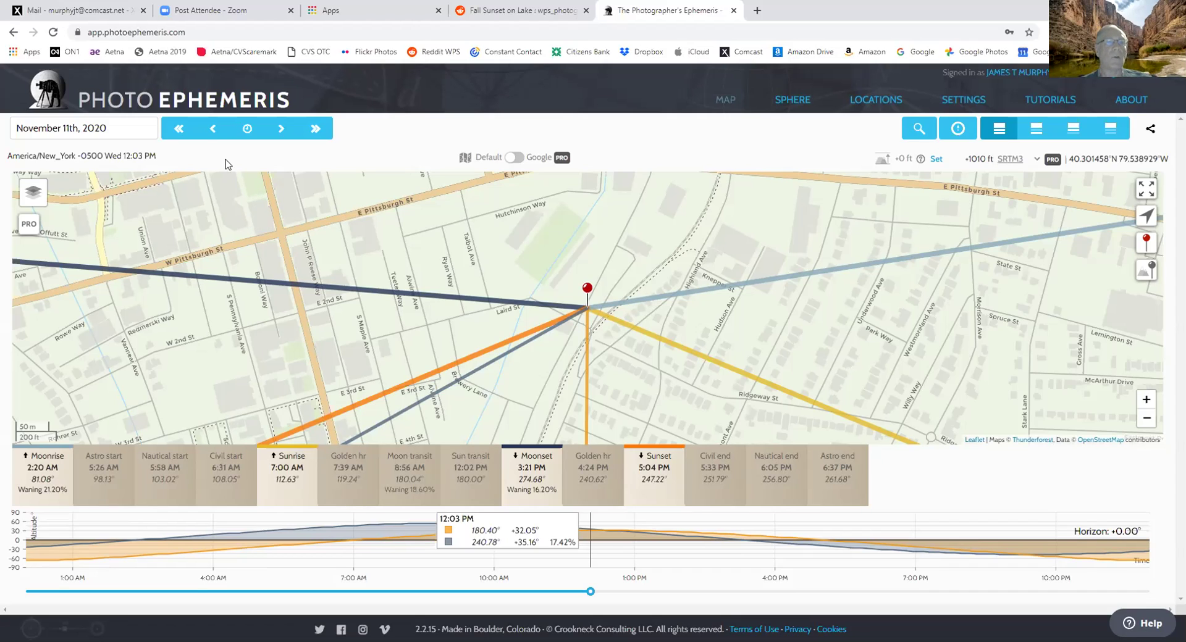
click(183, 129)
click(181, 130)
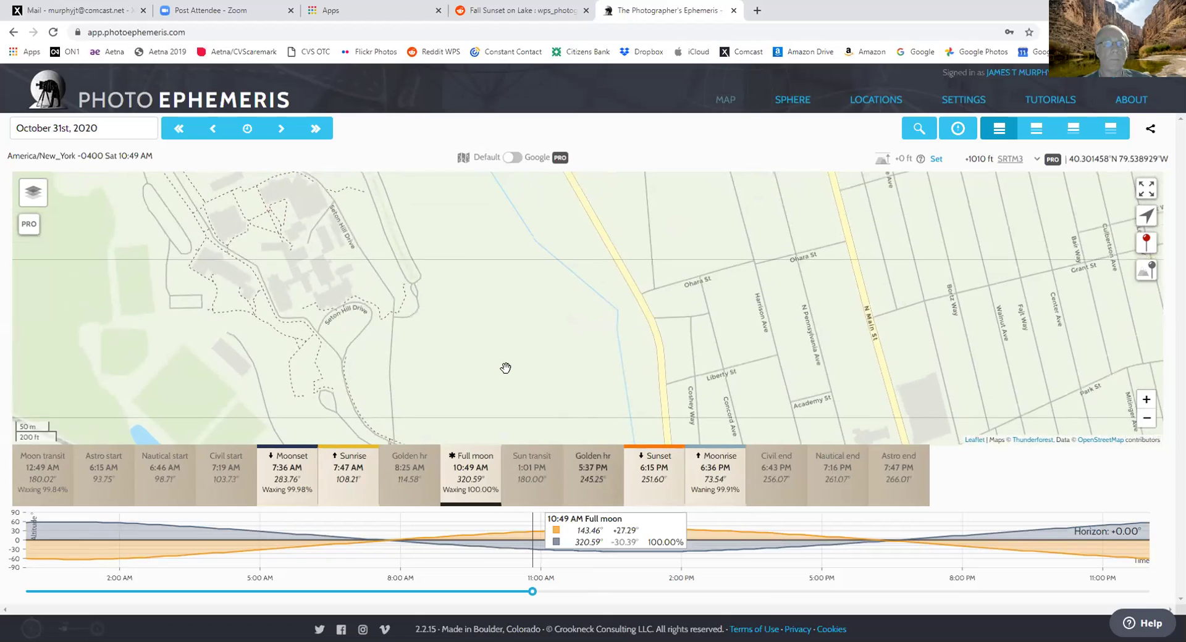
- Bring the location pin into the current map view, move it onto Seton Hill Drive, and follow its direction lines toward N Main St
click(1147, 244)
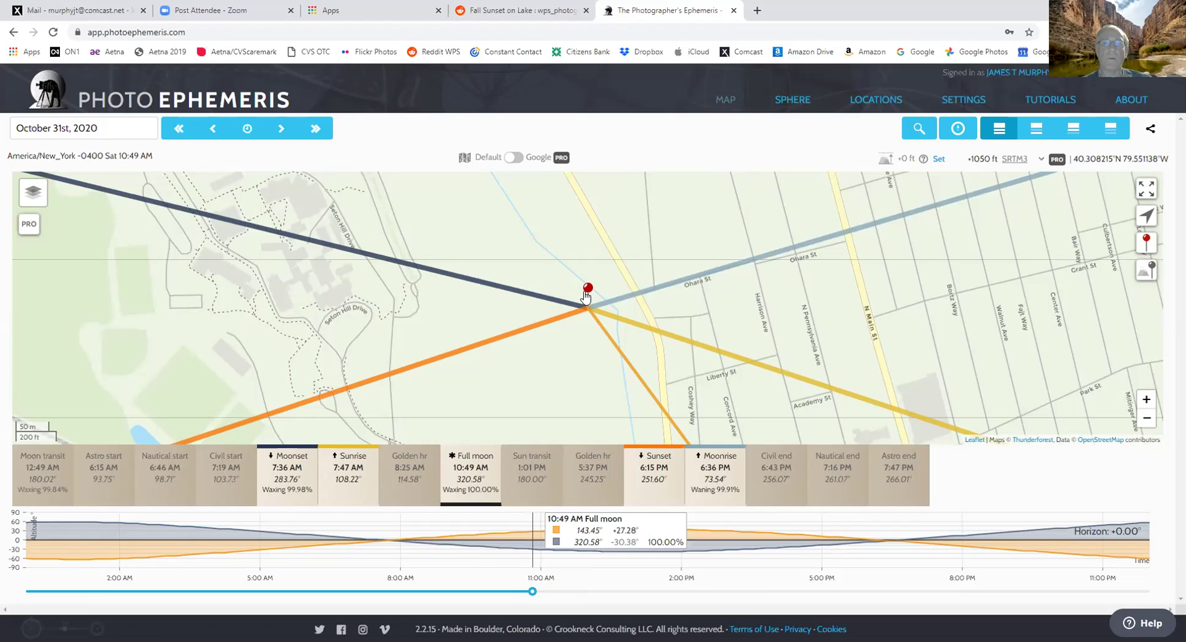
drag(587, 295, 350, 274)
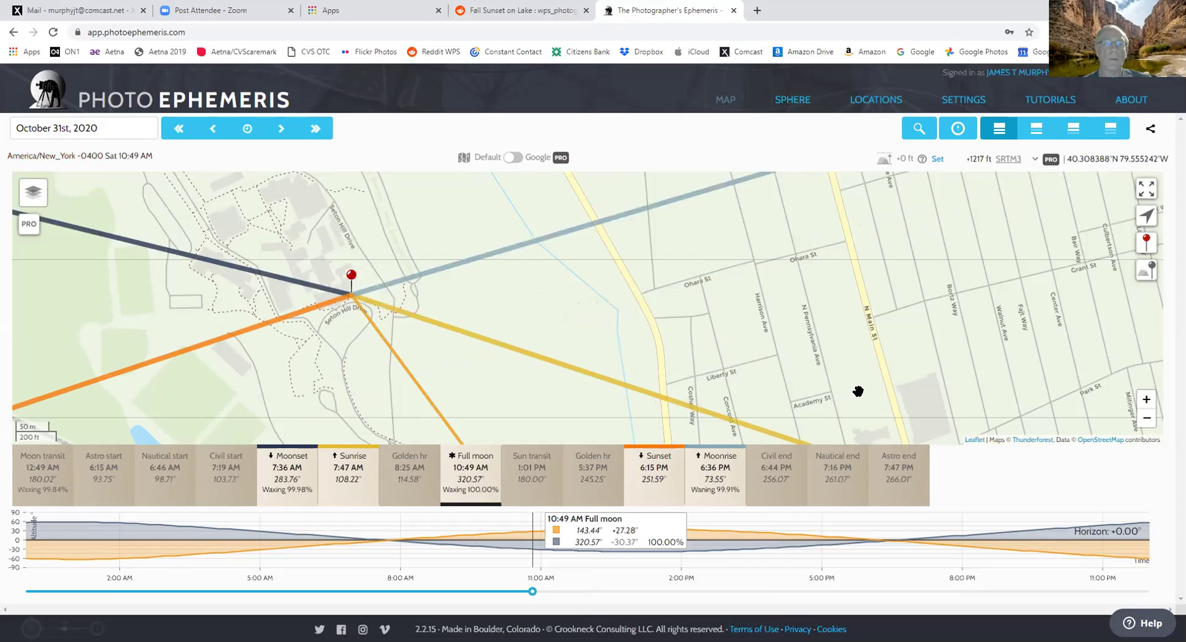
drag(854, 392, 825, 272)
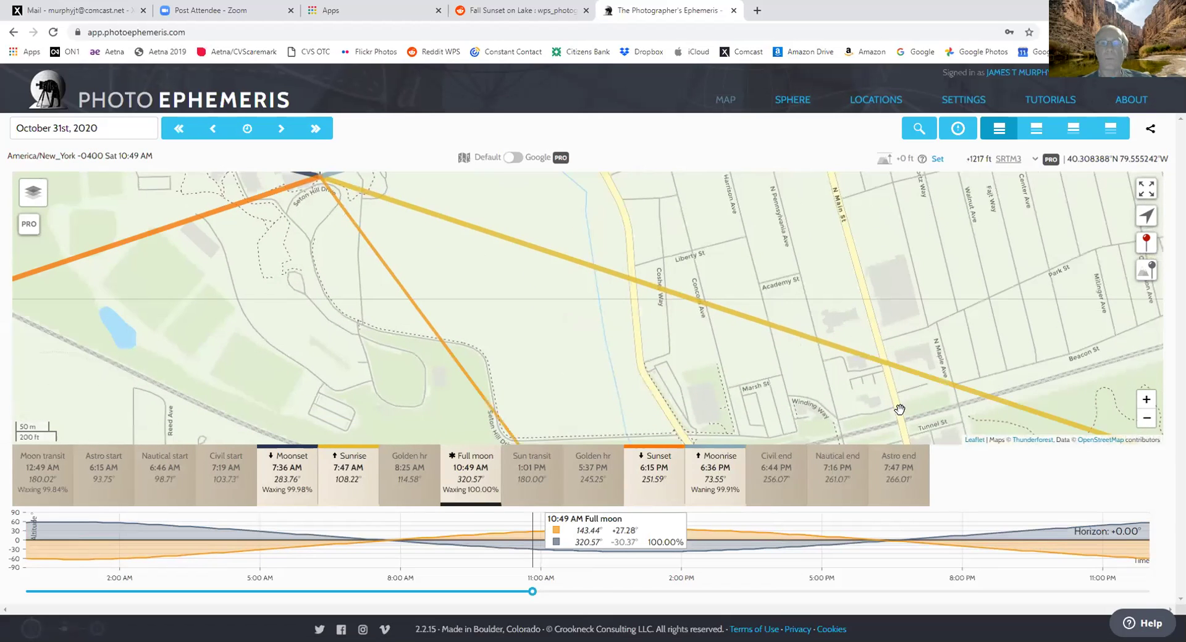
drag(716, 326, 693, 303)
drag(728, 339, 764, 404)
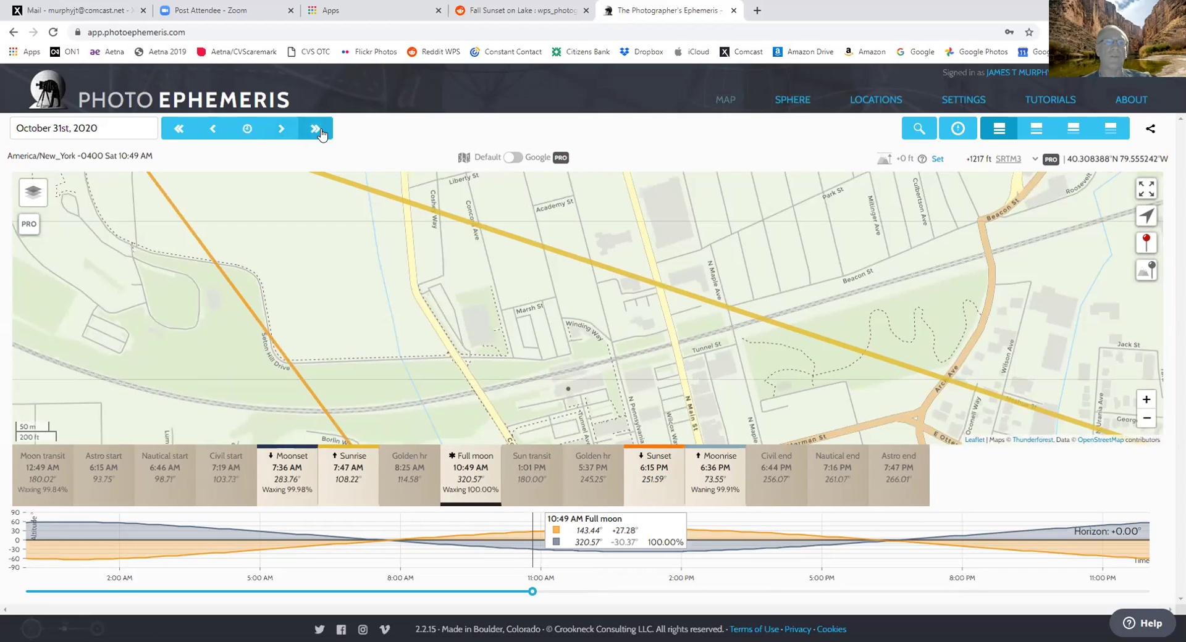
- Advance the date one day to November 1st, 2020, then through the moon phases to the third quarter on December 7th, 2020
click(283, 130)
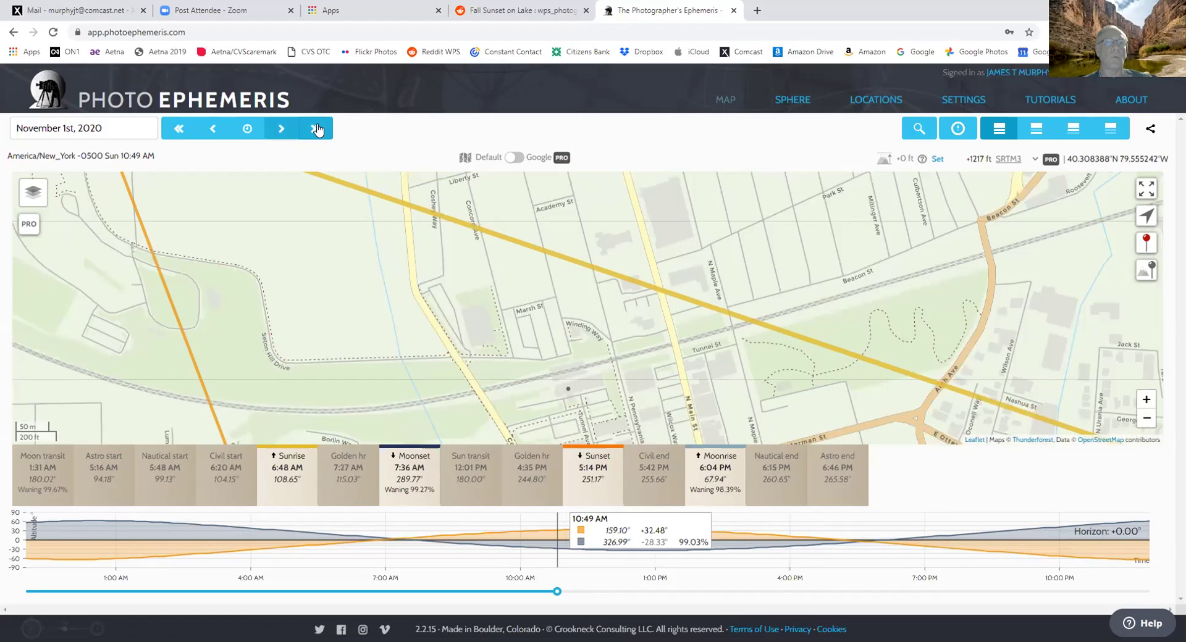
click(317, 129)
click(317, 130)
click(317, 130)
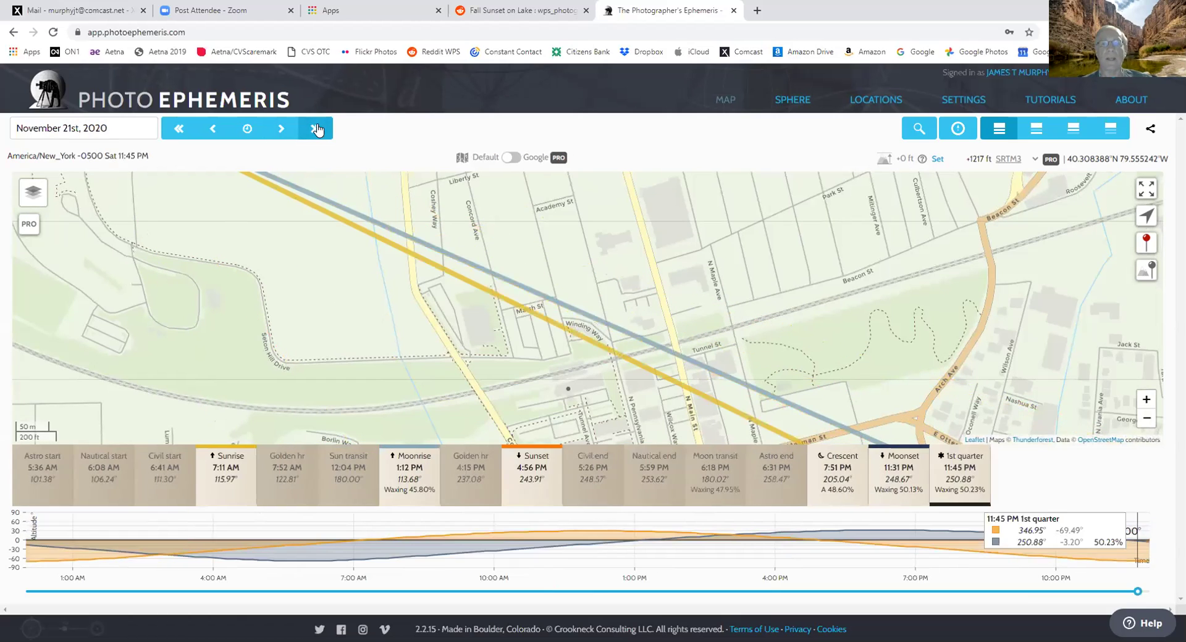
click(317, 129)
click(317, 130)
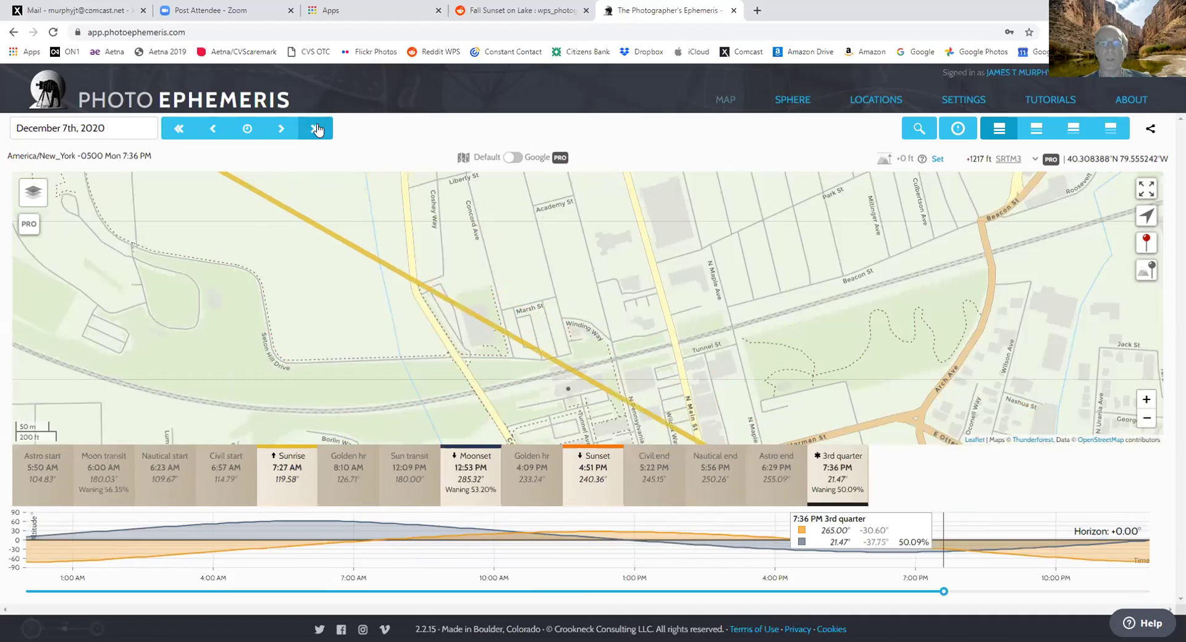
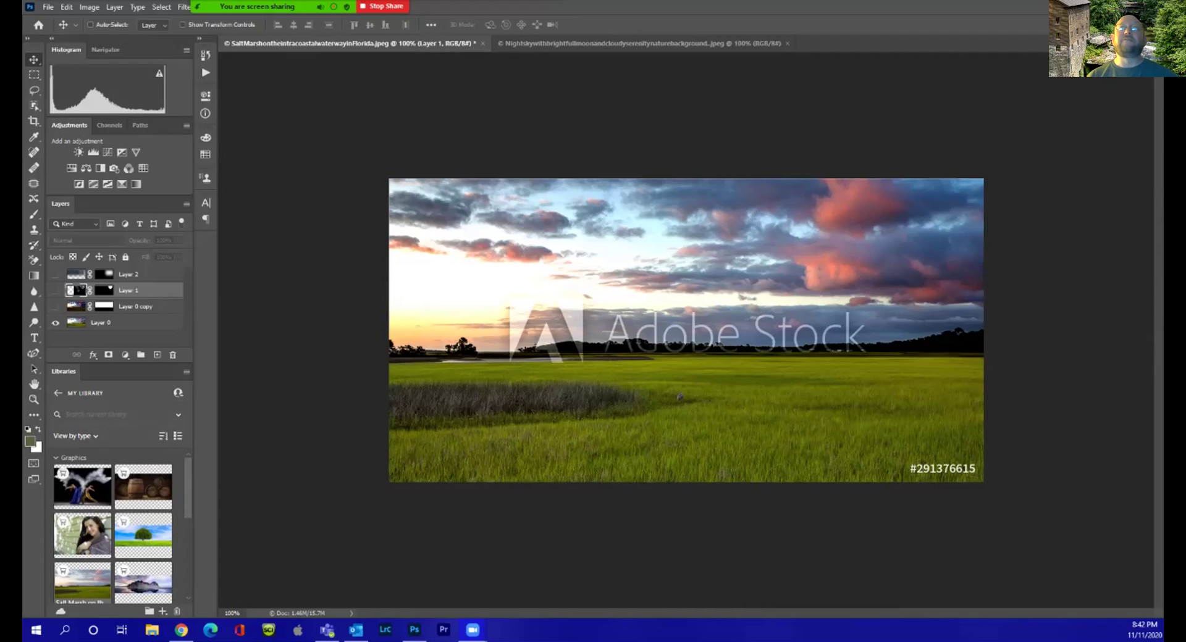
- In Photoshop, compare the night-sky moon image with the salt marsh image and show the salt marsh document's Layer 0 copy
key(ctrl+Tab)
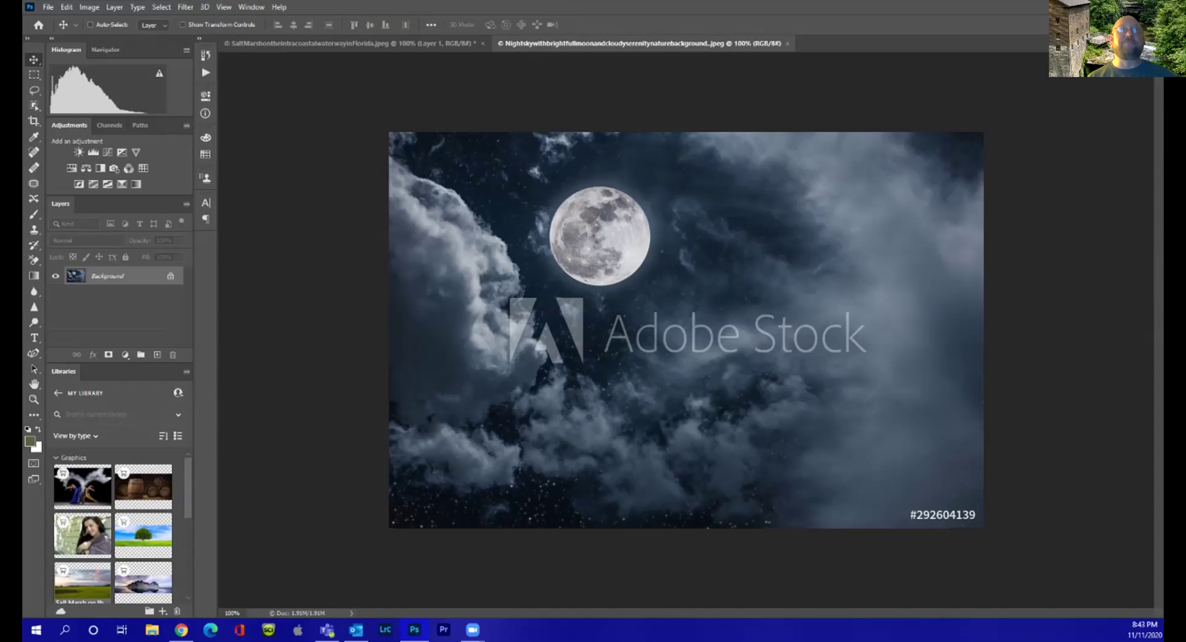
key(ctrl+Tab)
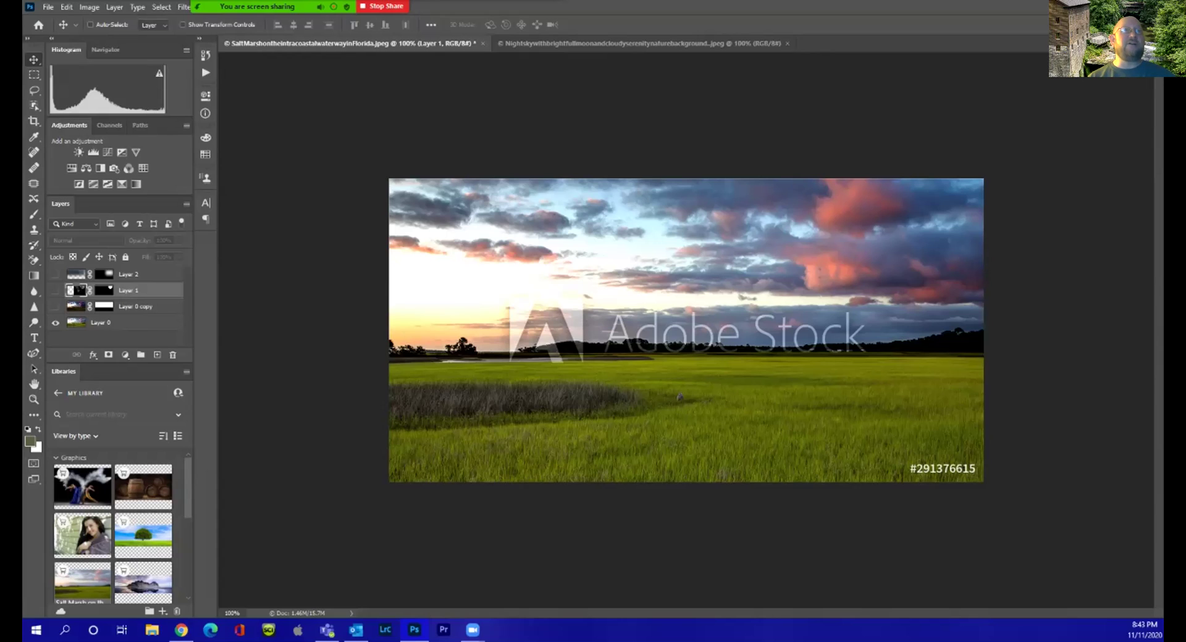
click(55, 307)
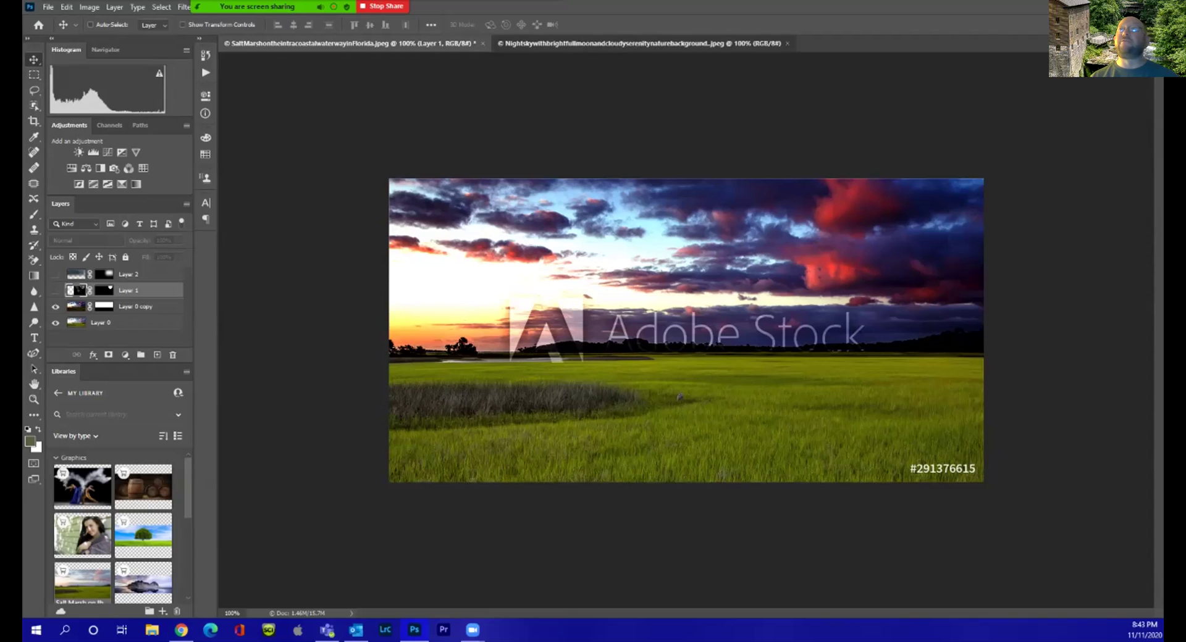
click(643, 43)
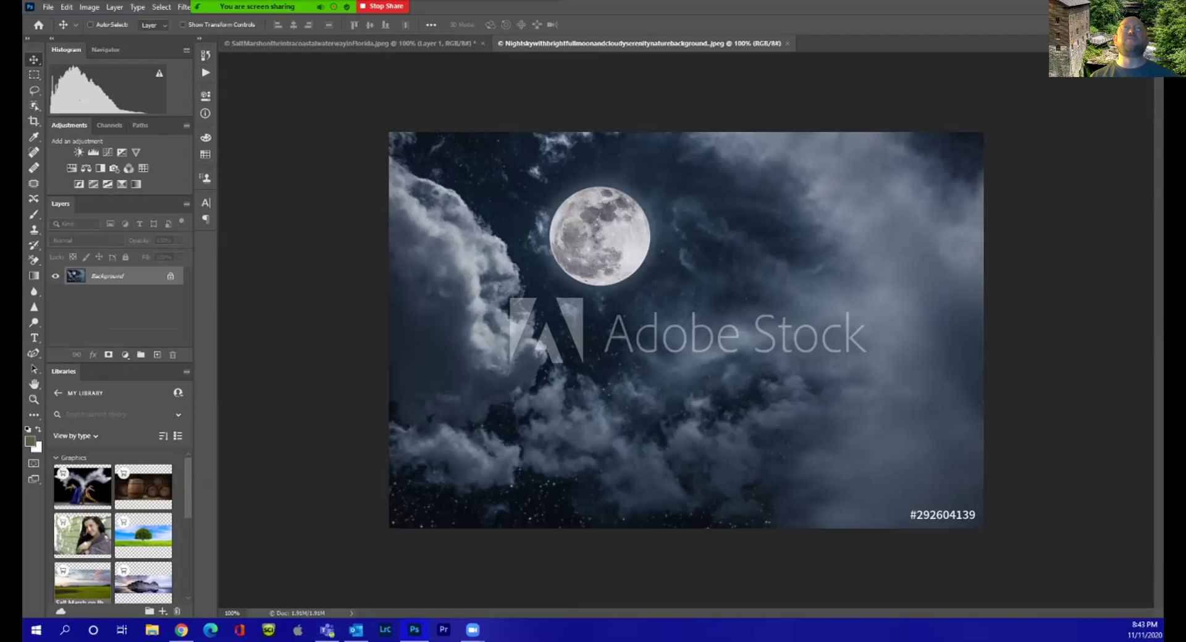
key(ctrl+Tab)
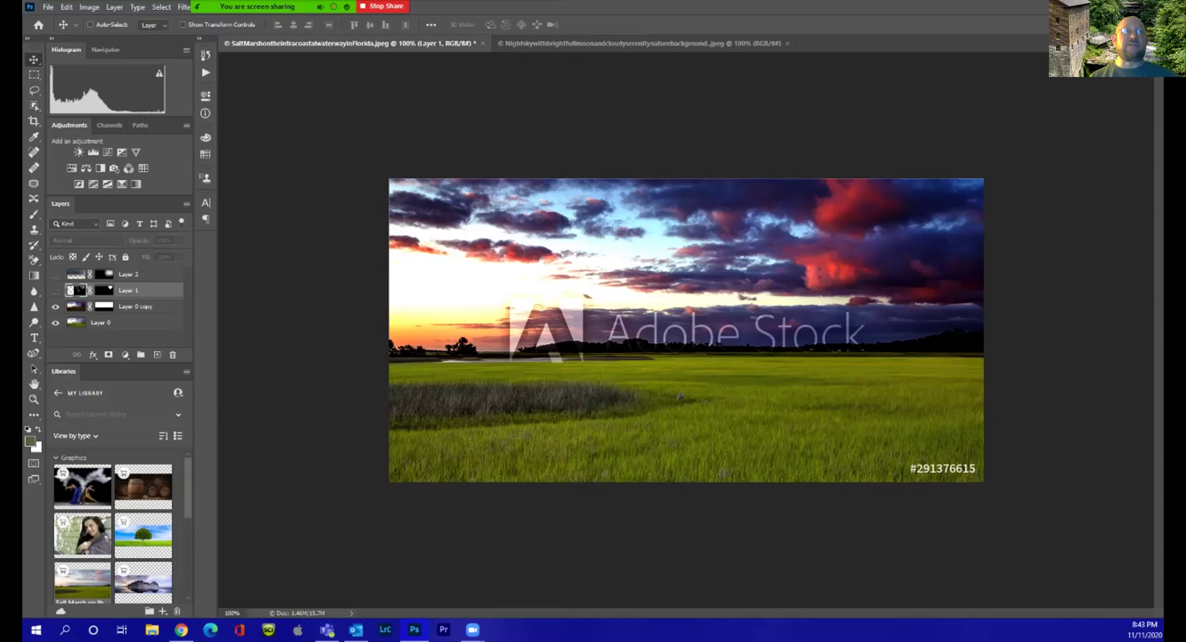
- Show Layer 1 with the moon in the salt marsh sky and shift the moon slightly while checking it up close
key(ctrl+comma)
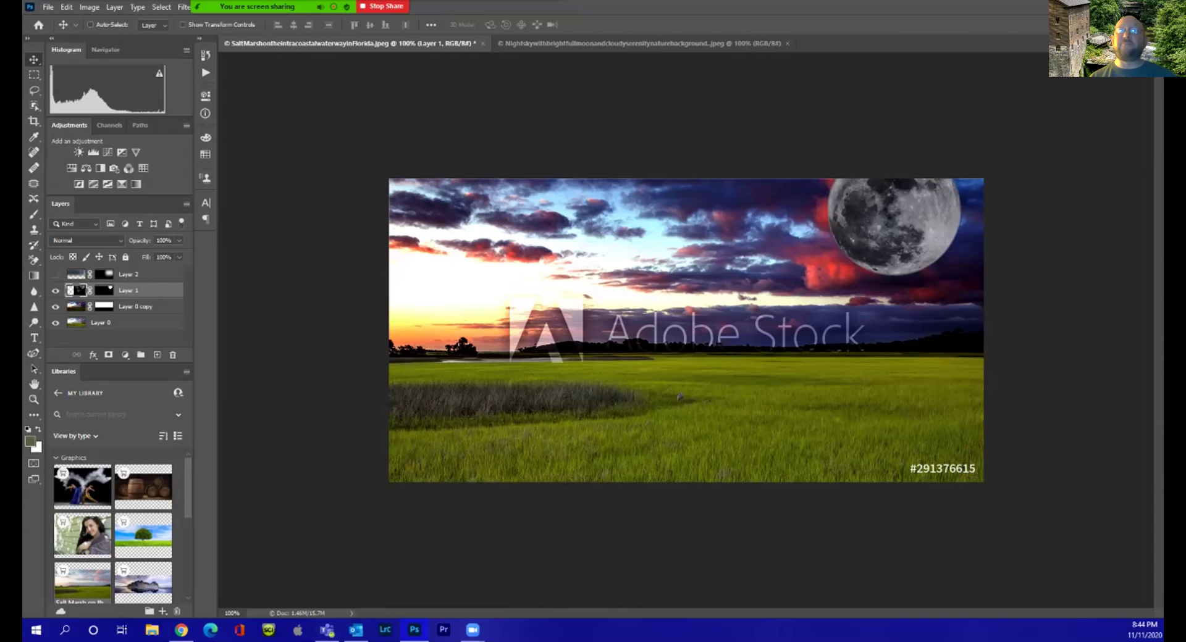
key(ctrl+plus)
key(ctrl+plus)
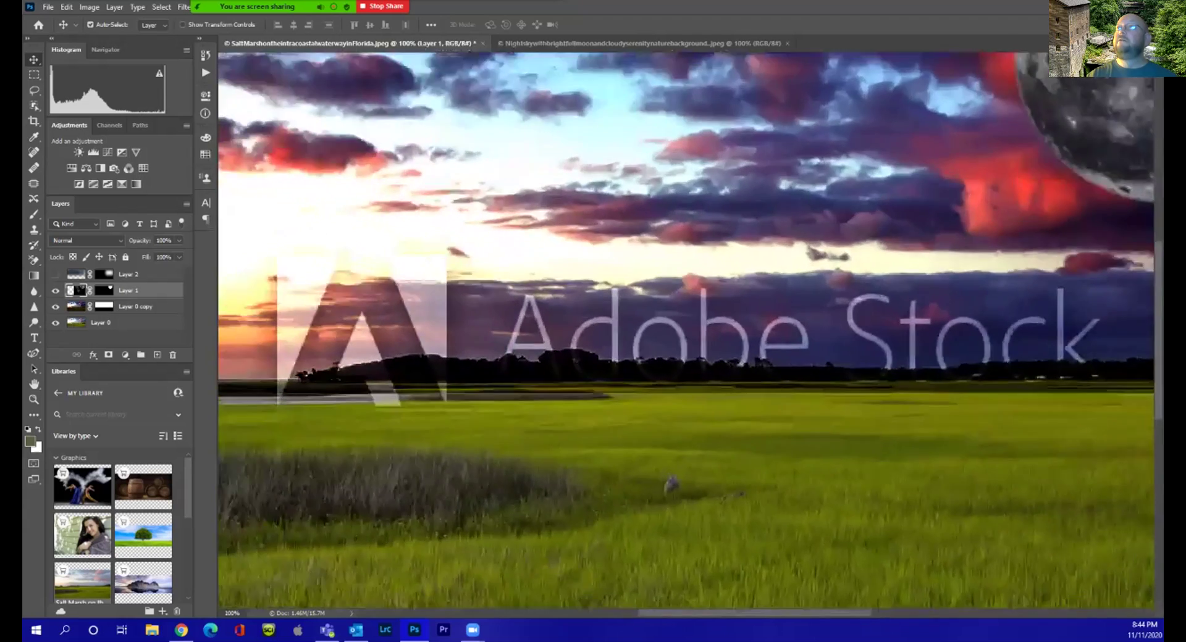
drag(1000, 191, 244, 521)
mouse_move(333, 510)
mouse_down()
mouse_move(378, 507)
mouse_move(352, 536)
mouse_move(349, 494)
mouse_up()
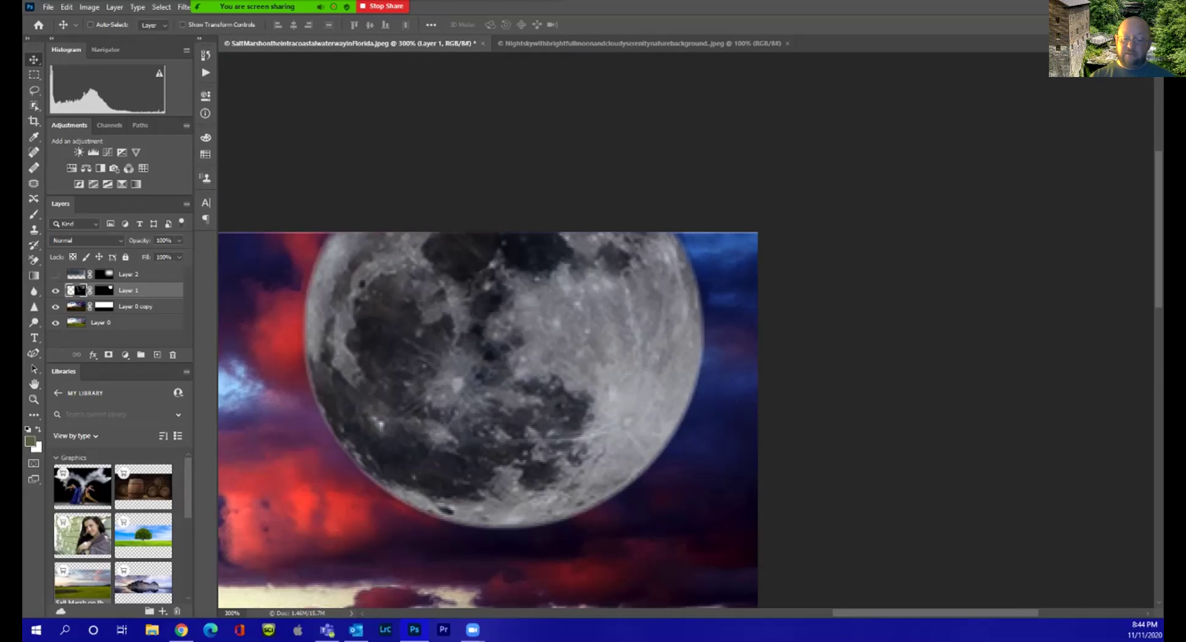
key(ctrl+minus)
key(ctrl+minus)
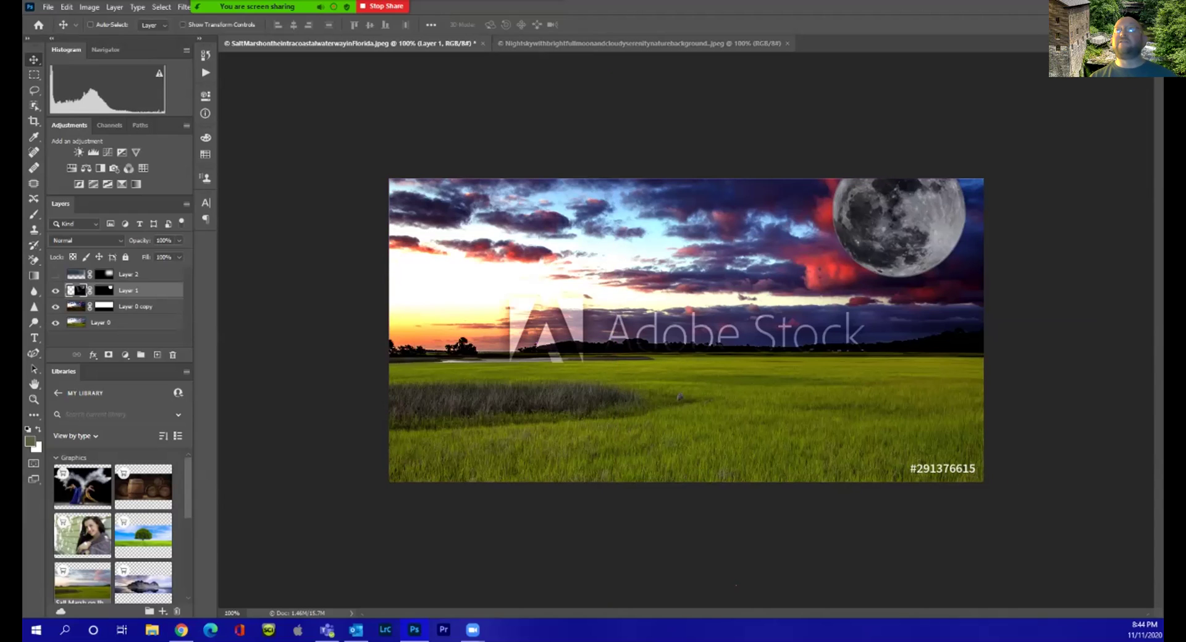
- Compare the salt marsh composite with the night-sky moon image and show Layer 2's clouds over the moon
key(ctrl+Tab)
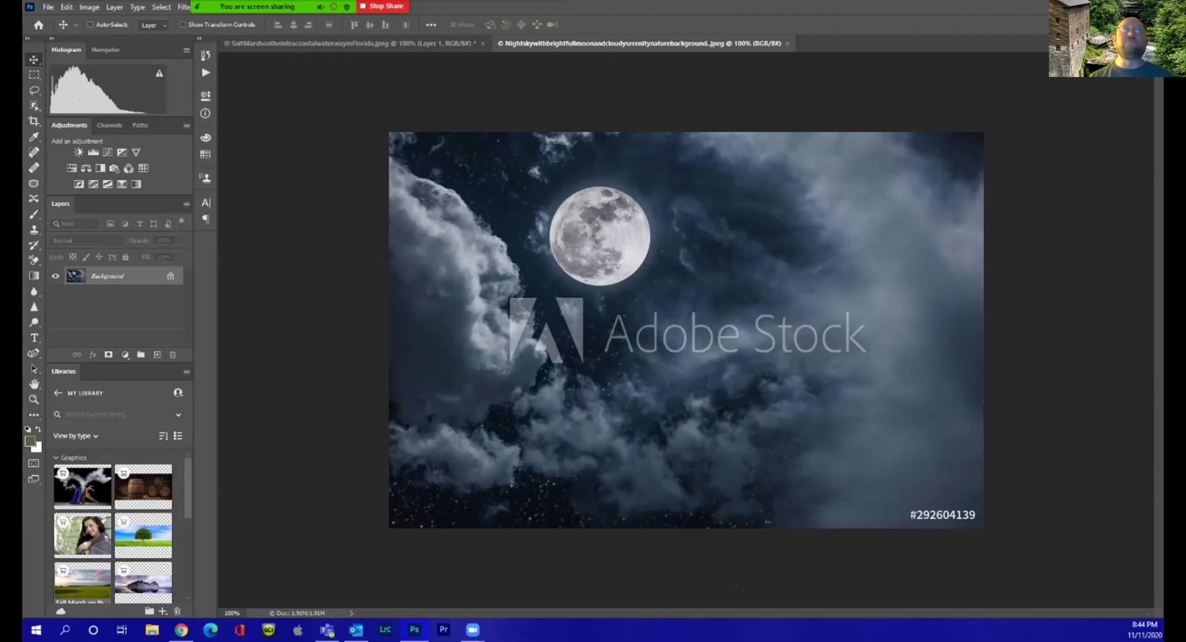
key(ctrl+Tab)
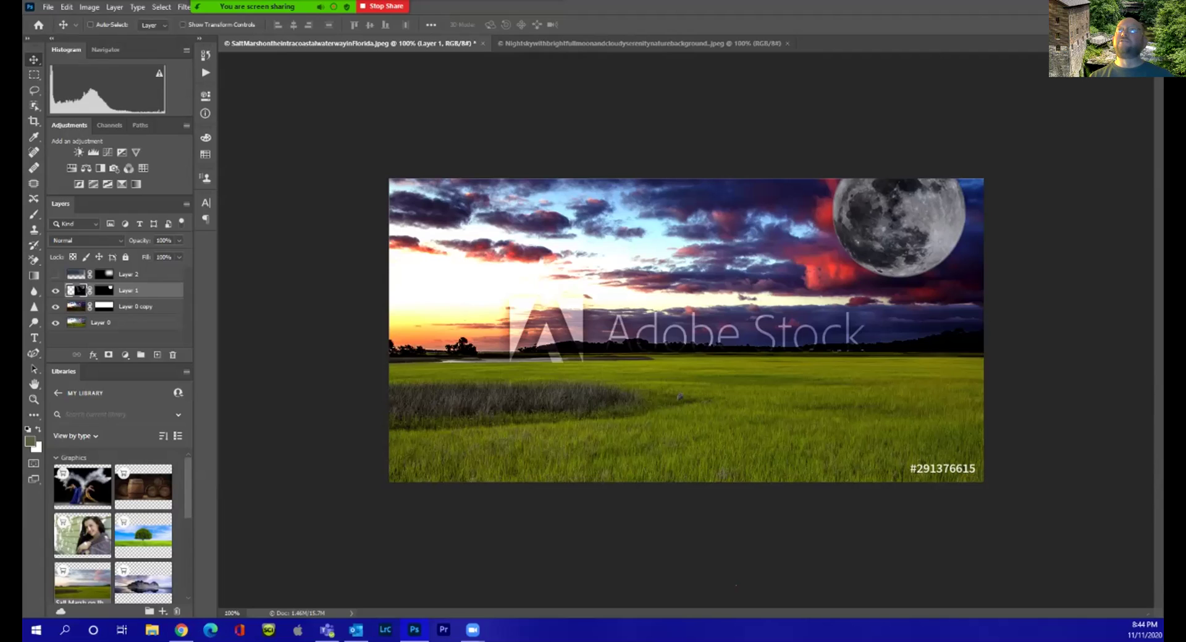
key(ctrl+Tab)
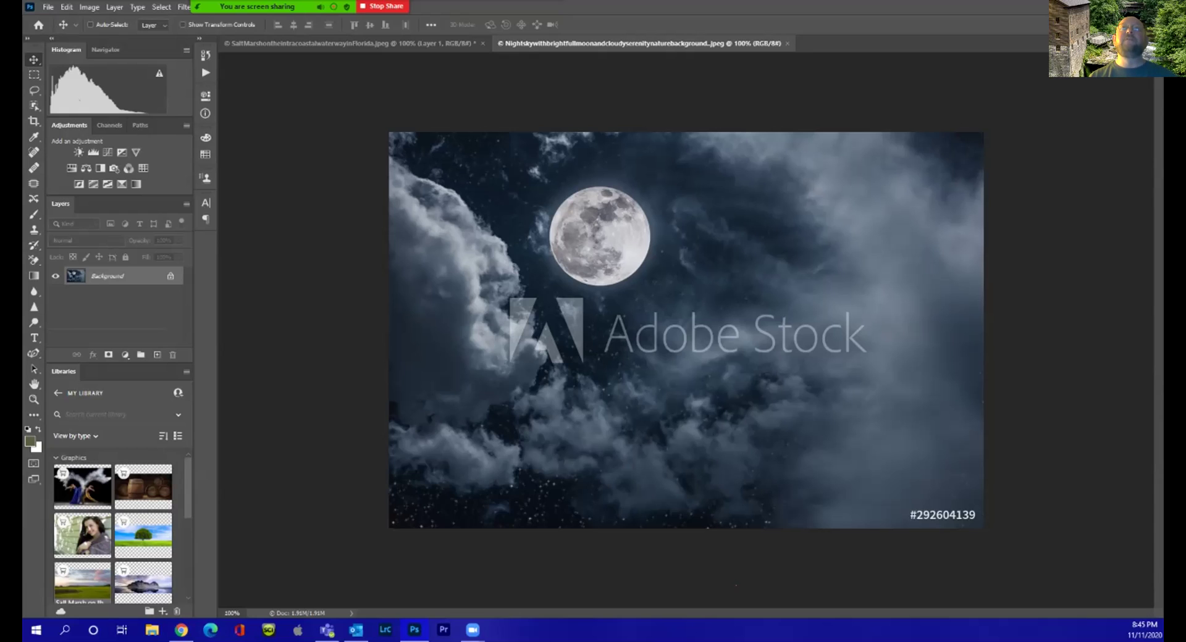
key(ctrl+Tab)
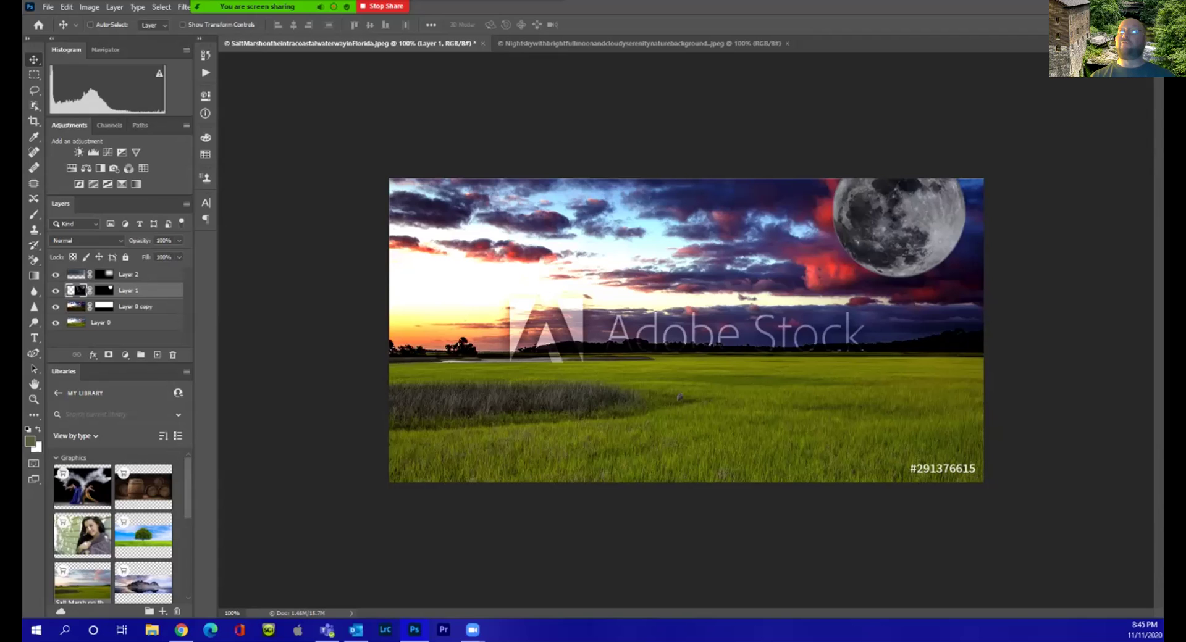
key(ctrl+z)
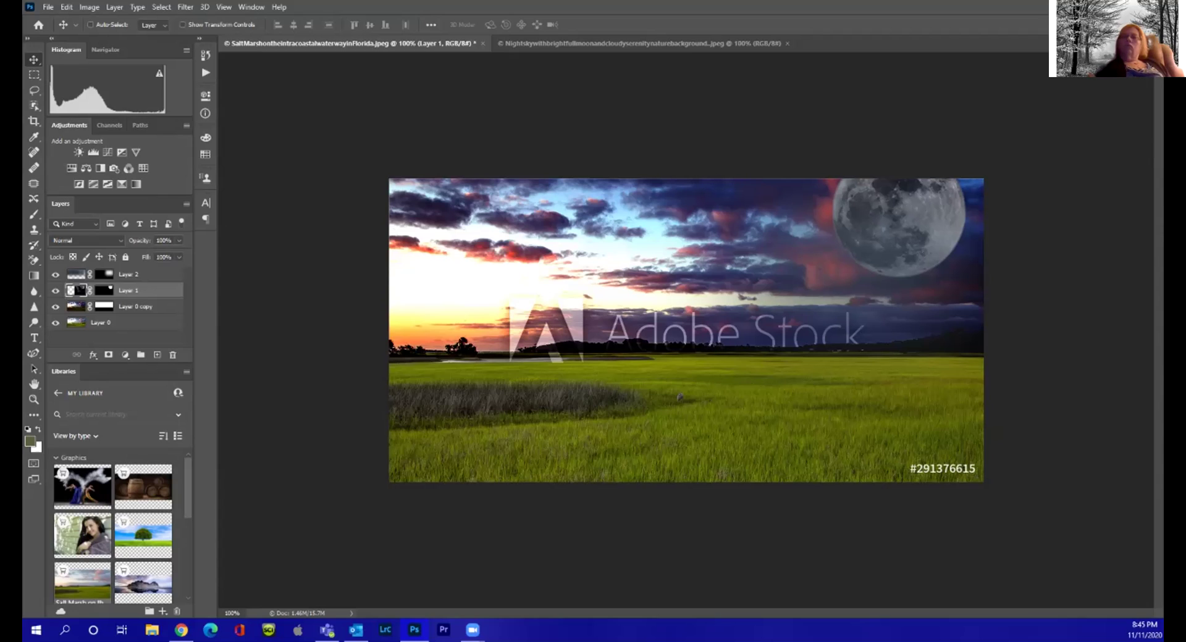
- Hide every layer above Layer 0 and select its full-width grass area below the horizon with the rectangular marquee
click(117, 323)
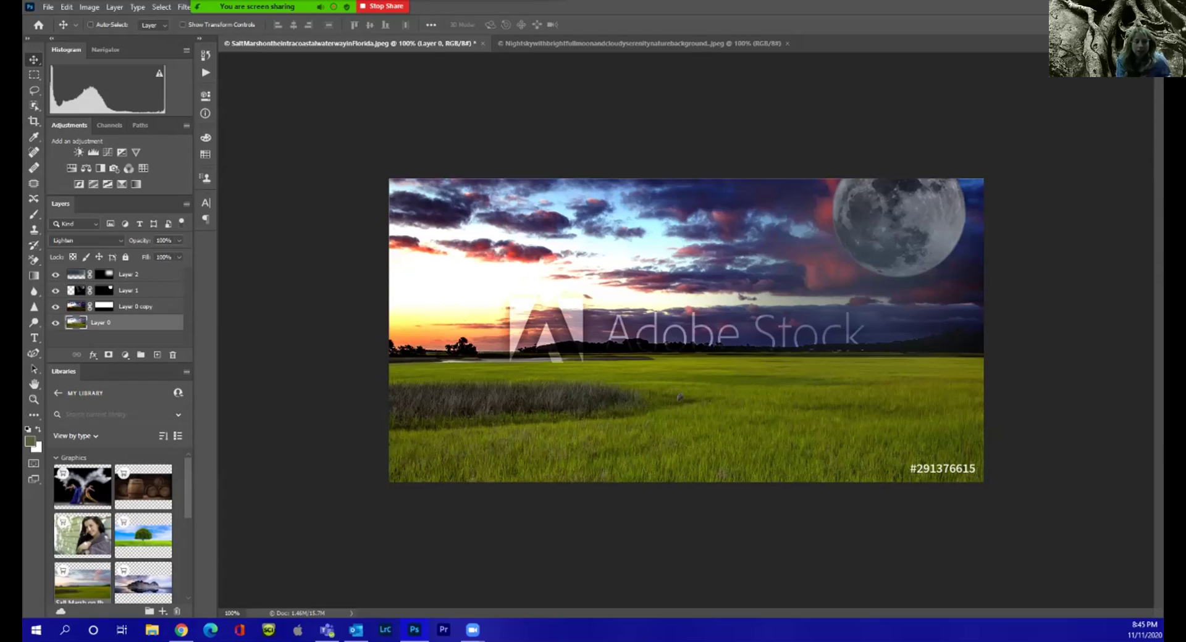
drag(56, 274, 56, 306)
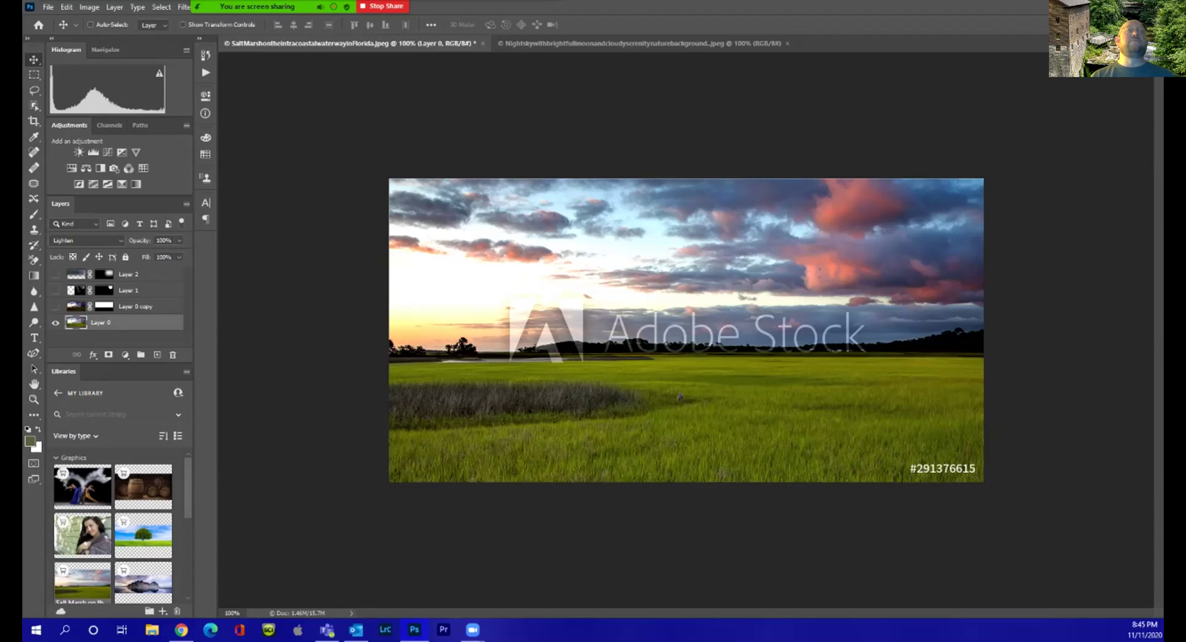
click(34, 74)
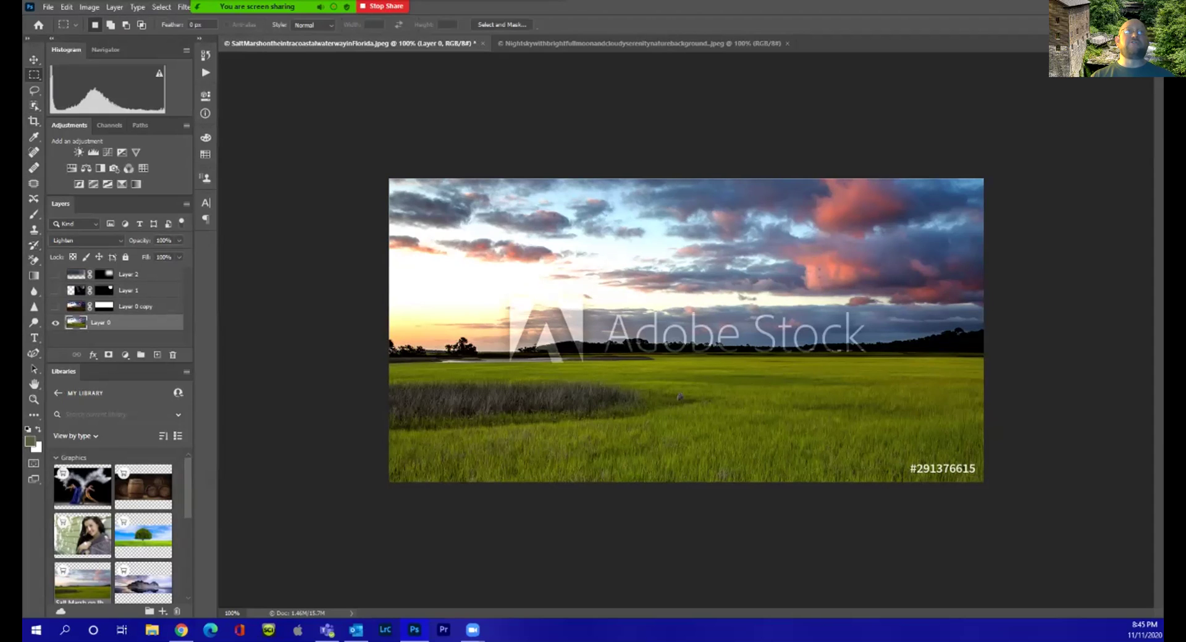
drag(391, 354, 1050, 485)
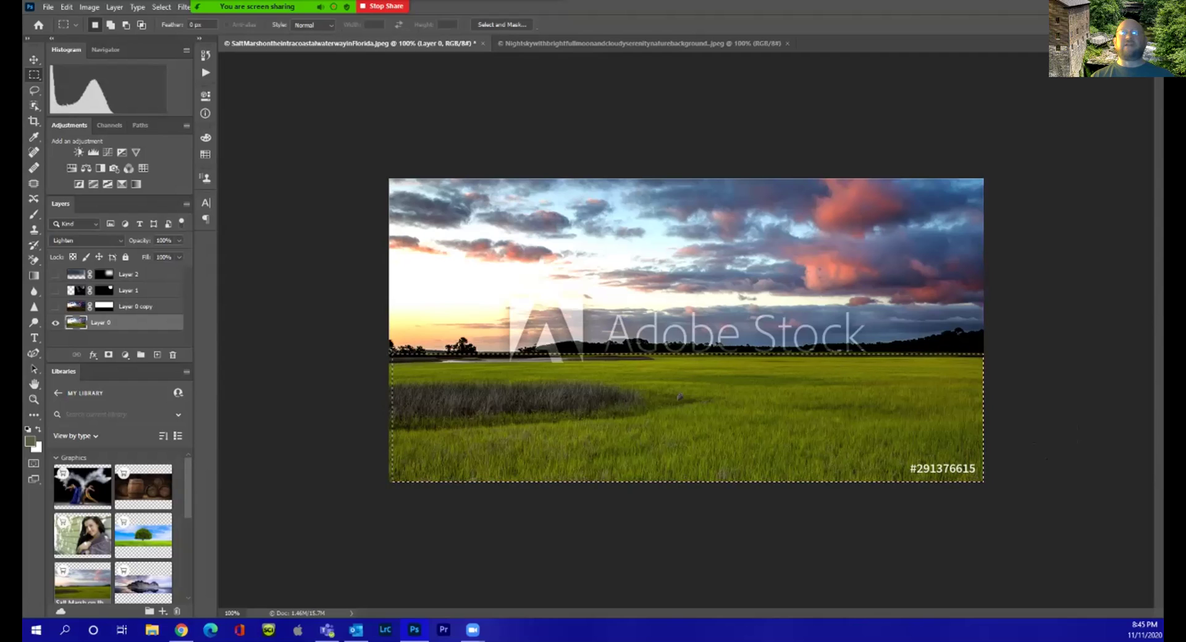
key(ctrl+d)
drag(389, 351, 1067, 488)
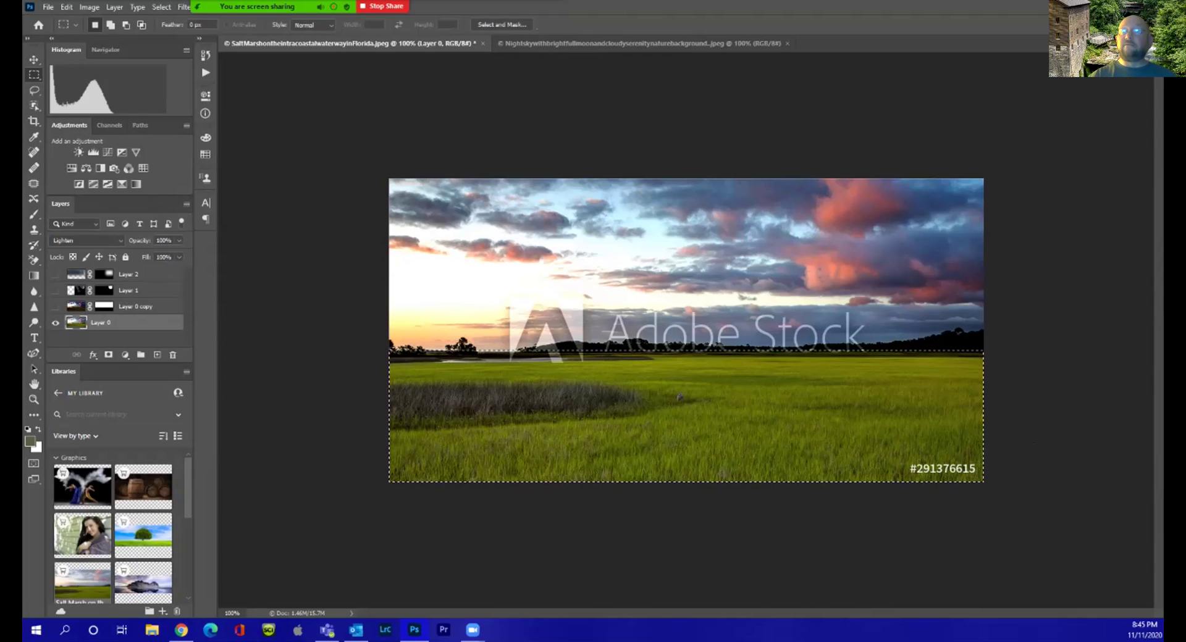
- Darken the selected grass with Levels at inputs 17, 0.7 and 255 and a white output of 229, and deselect it
key(ctrl+l)
drag(441, 367, 174, 169)
drag(196, 303, 212, 304)
click(206, 316)
drag(121, 304, 130, 304)
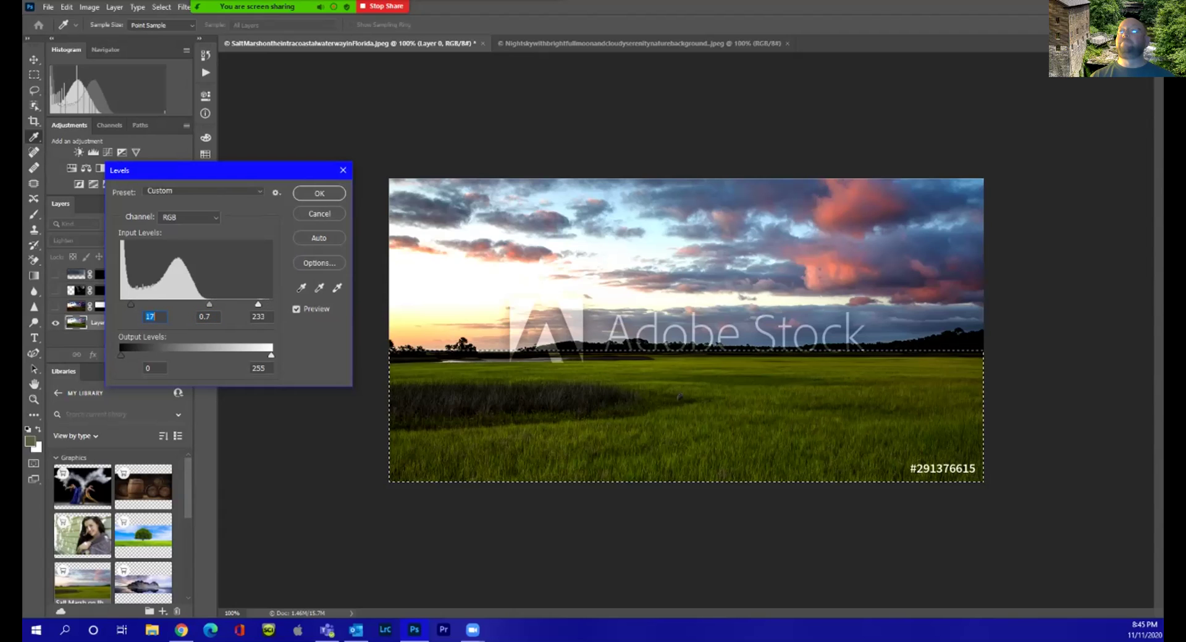
click(258, 316)
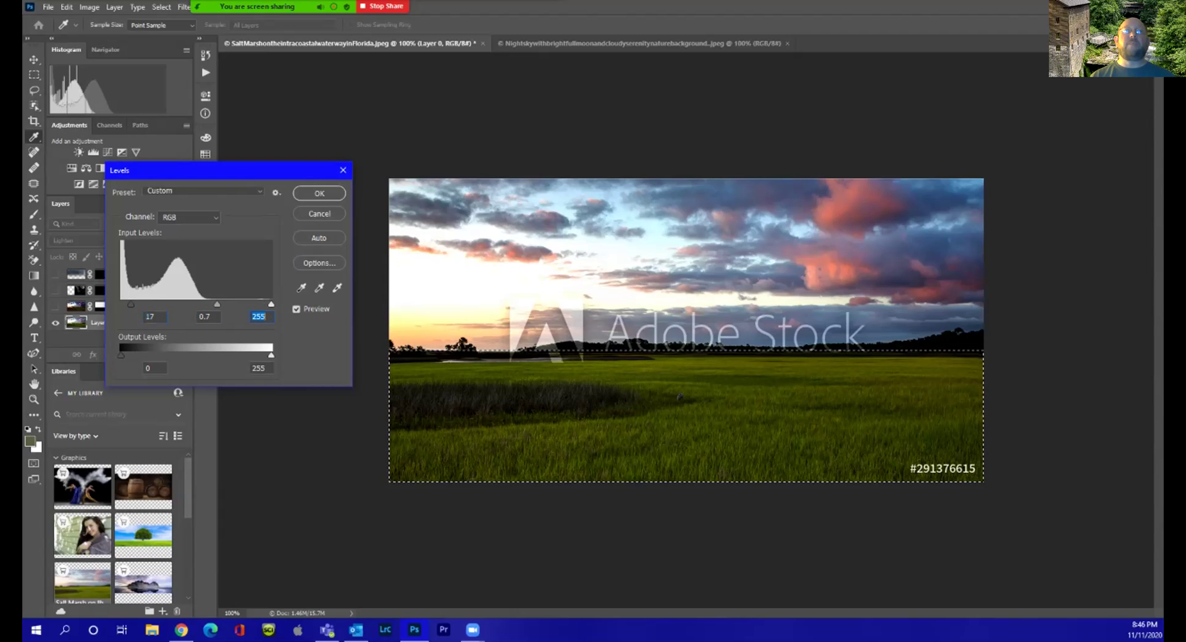
drag(271, 355, 255, 355)
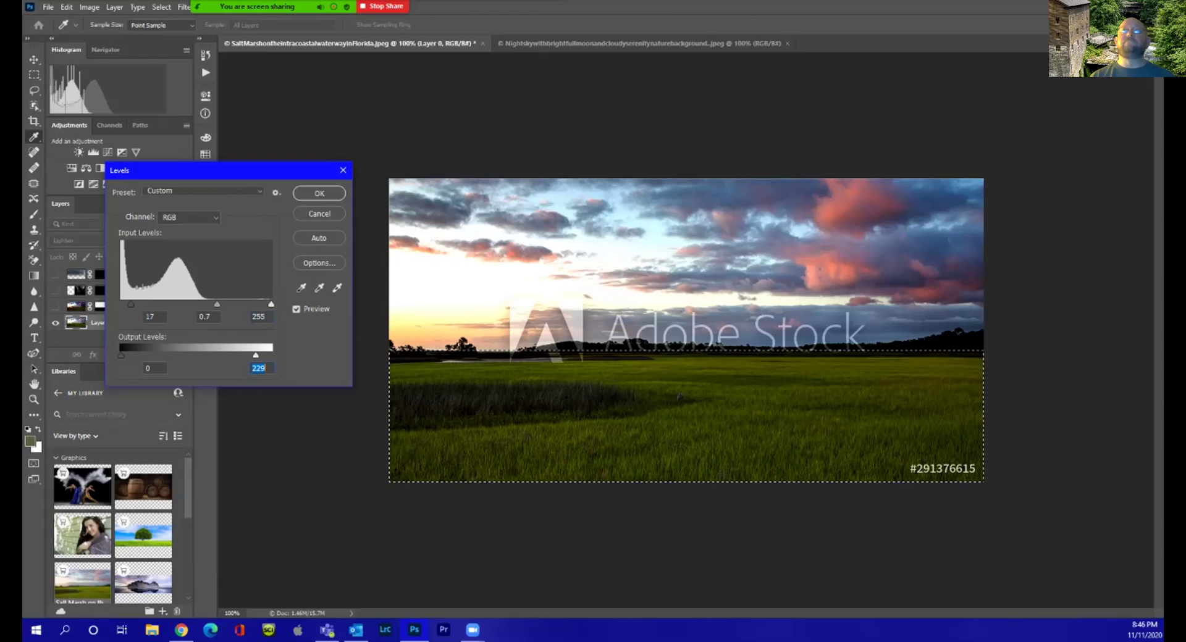
key(Return)
key(ctrl+d)
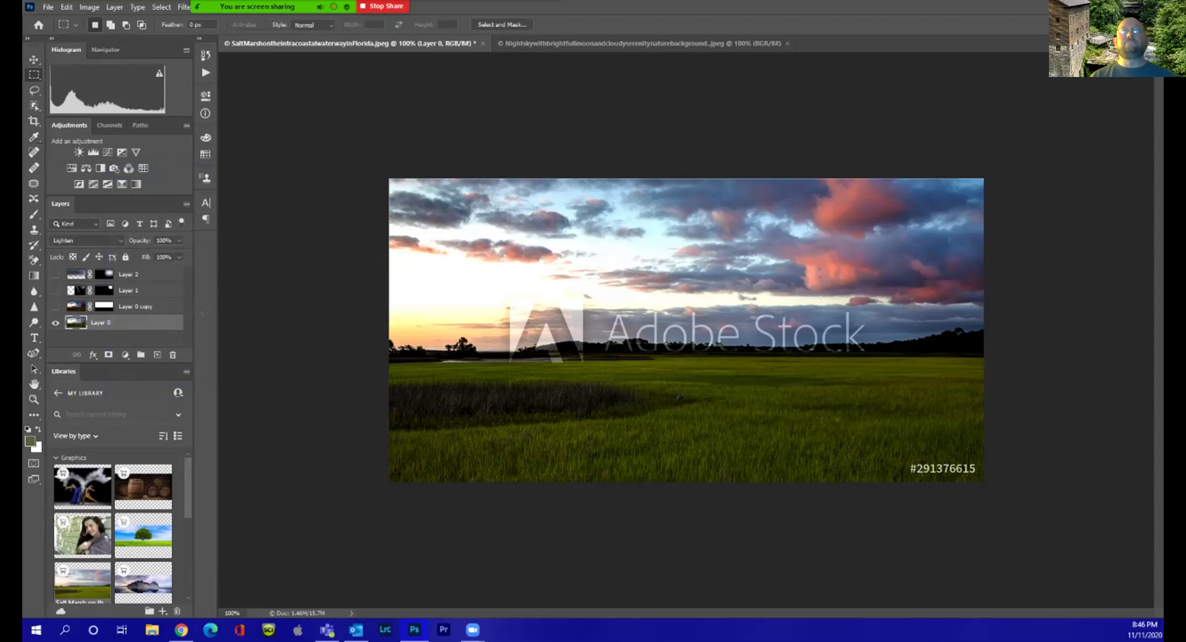
- Show the three layers above Layer 0 again and compare the composite with the night-sky moon image
click(56, 290)
click(56, 274)
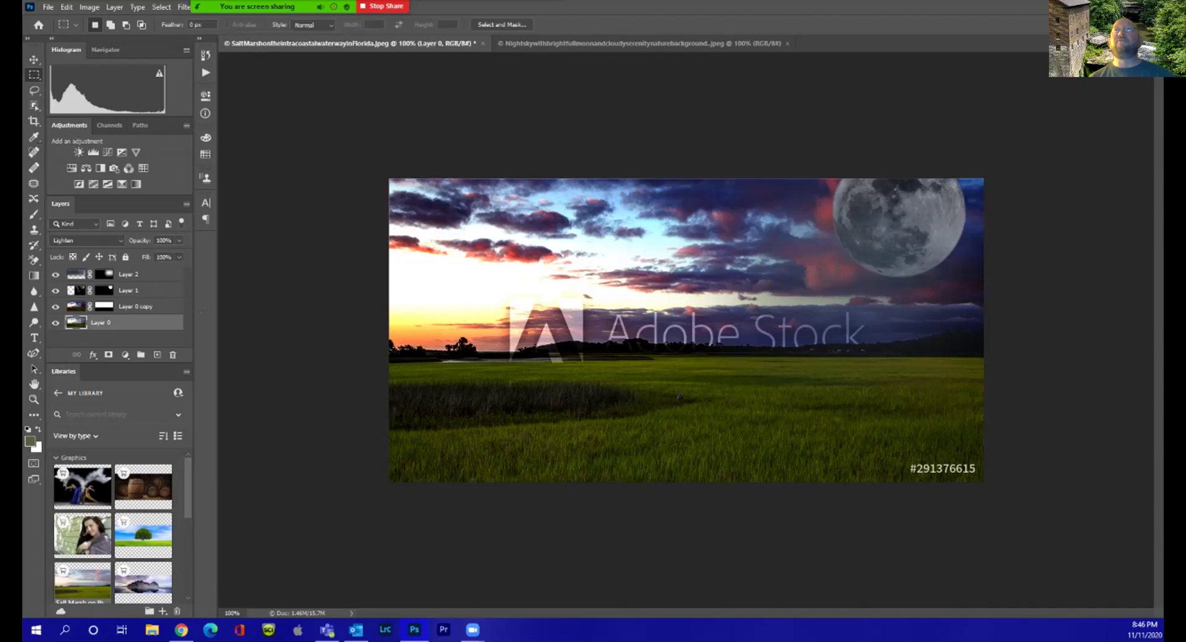
key(ctrl+Tab)
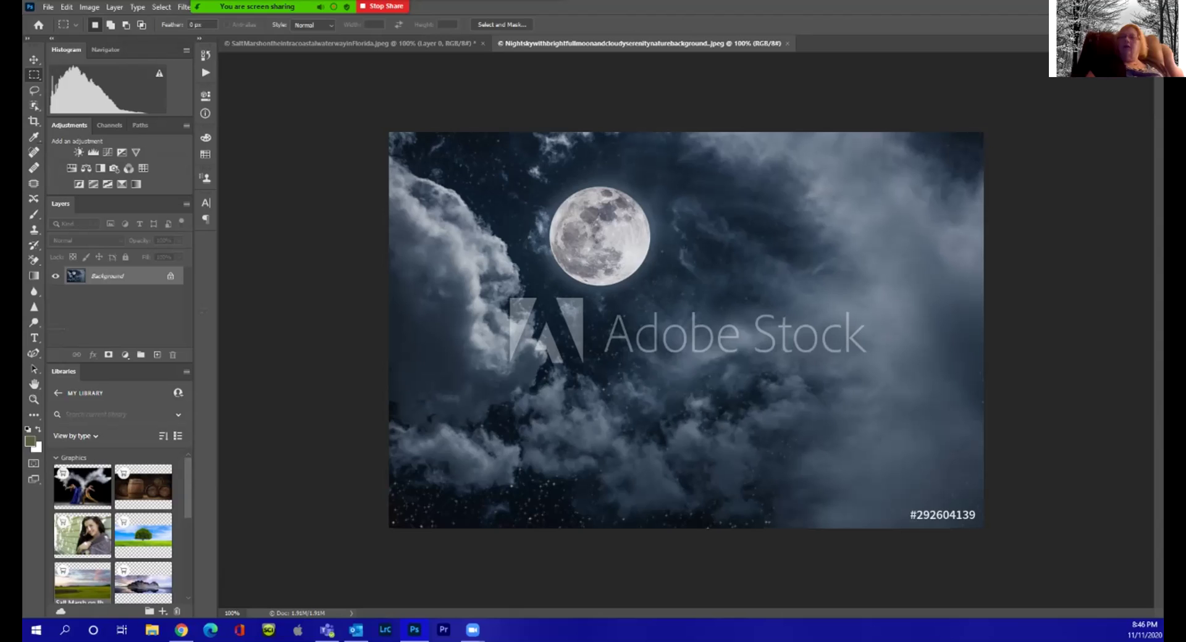
key(ctrl+Tab)
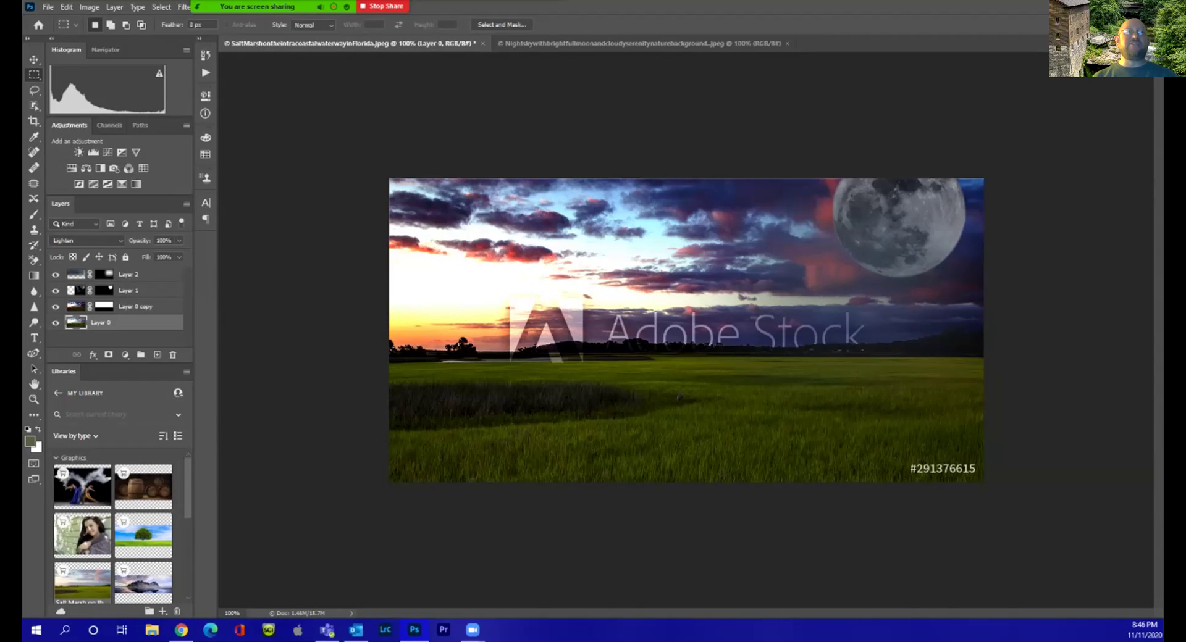
- Scale Layer 1's moon to about 74% and reposition it at the top of the sky among the red clouds
click(148, 290)
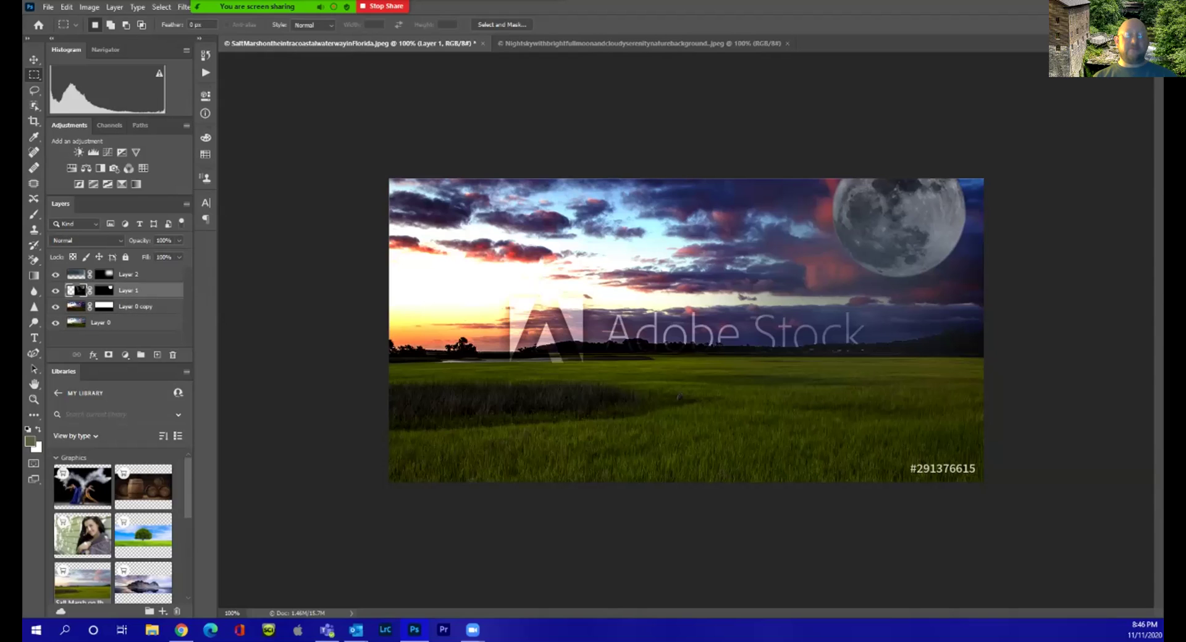
key(ctrl+t)
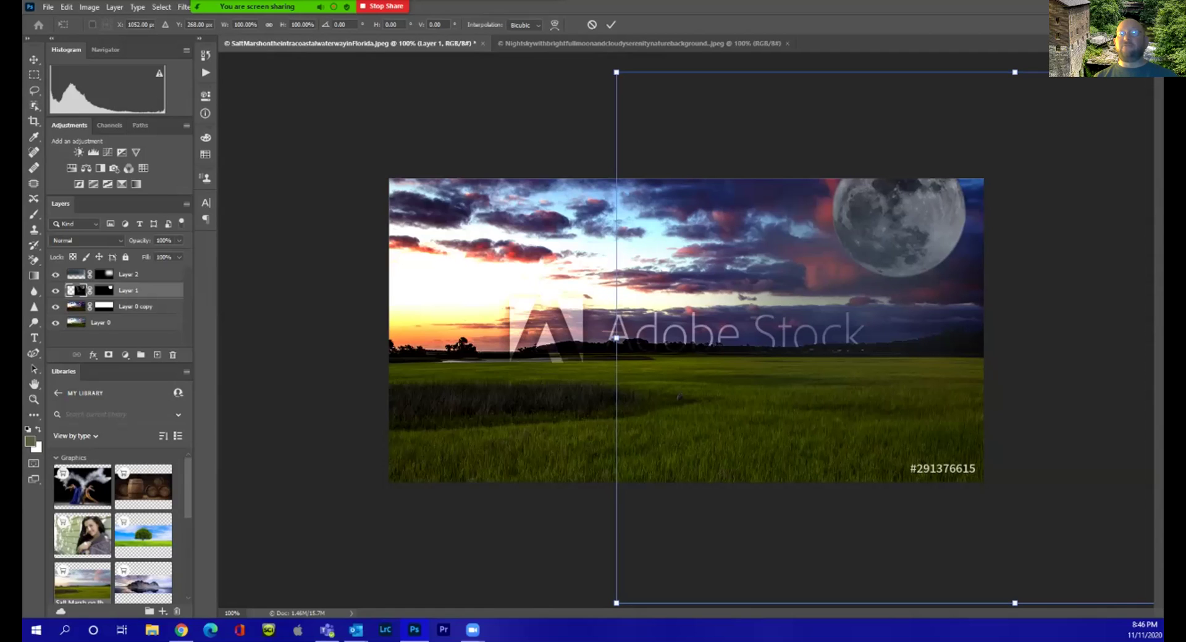
drag(616, 603, 821, 467)
drag(1083, 289, 942, 320)
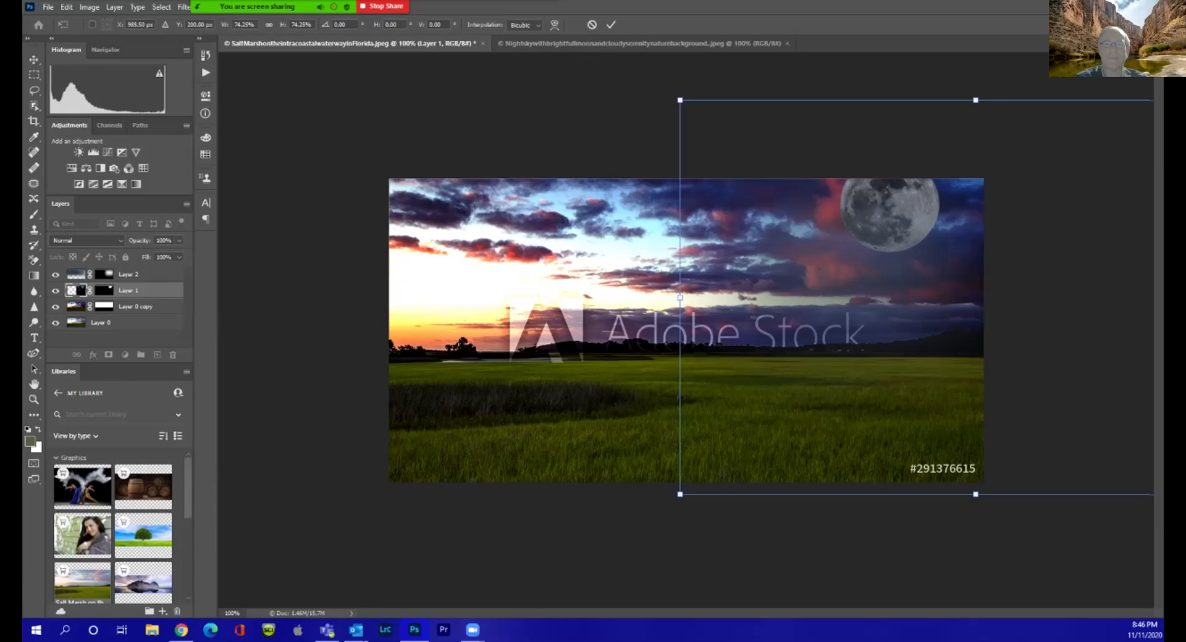
key(Return)
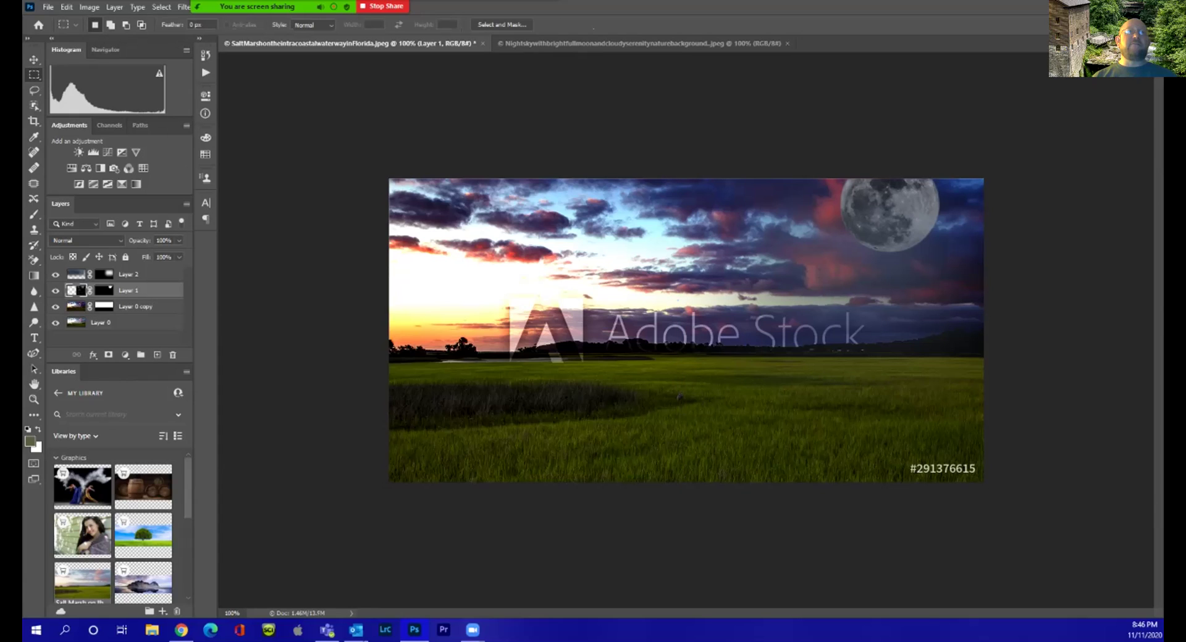
- Reposition Layer 2's clouds over the smaller moon
click(142, 274)
key(v)
drag(898, 195, 928, 241)
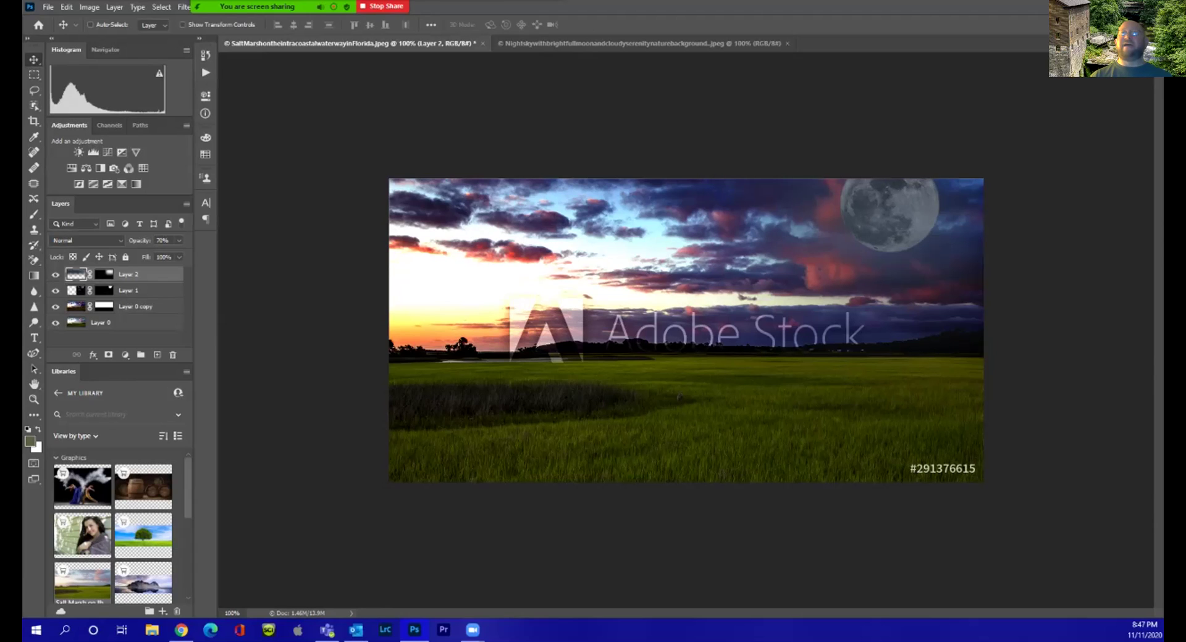
- Try Layer 2's clouds at 100% opacity and settle on 71%
click(142, 290)
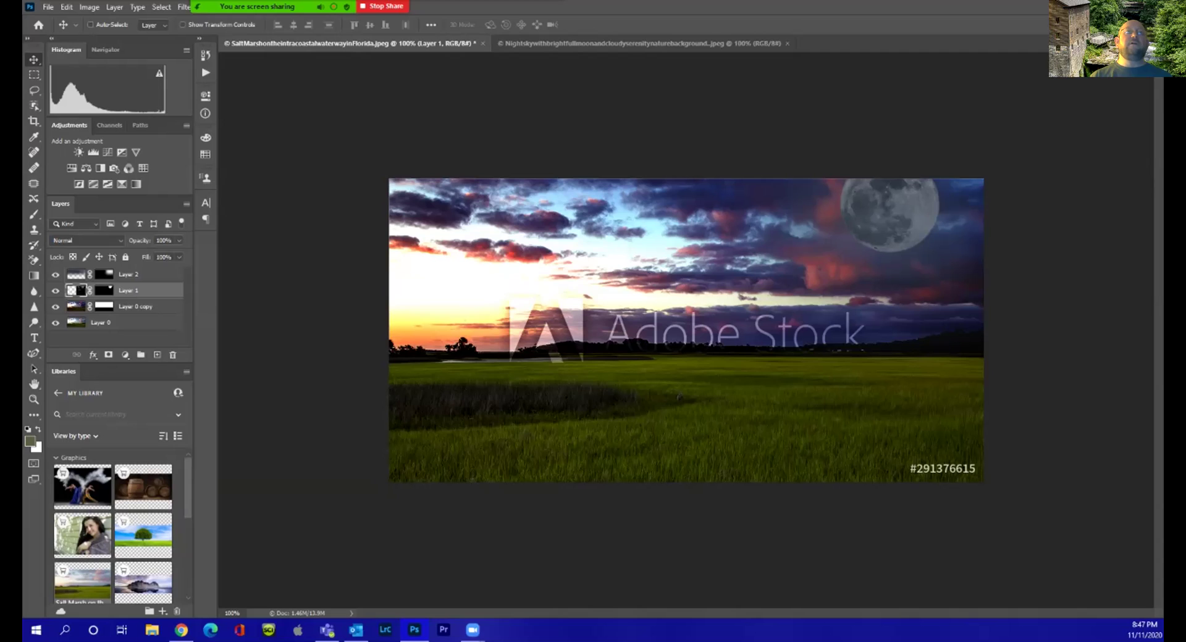
click(142, 274)
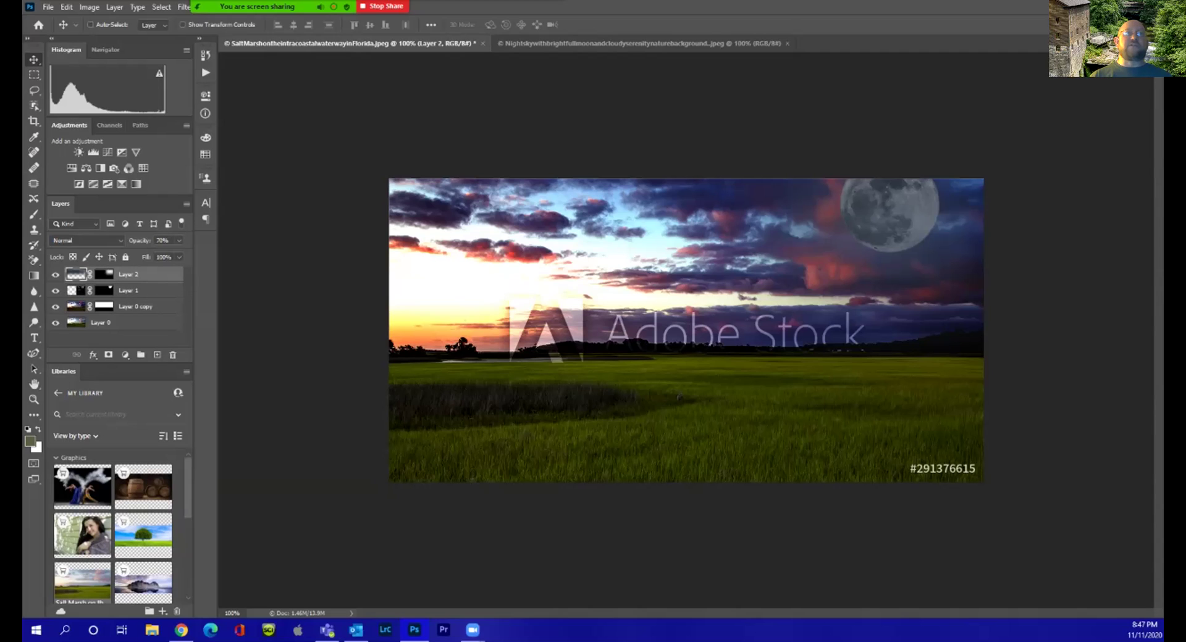
click(179, 241)
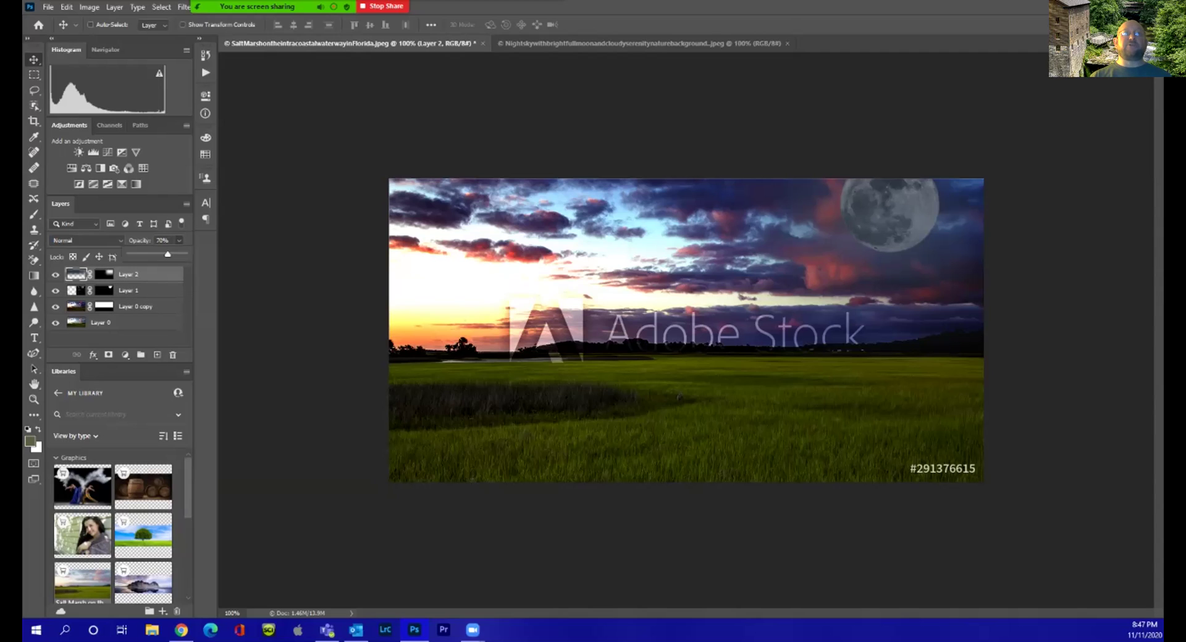
drag(167, 254, 184, 254)
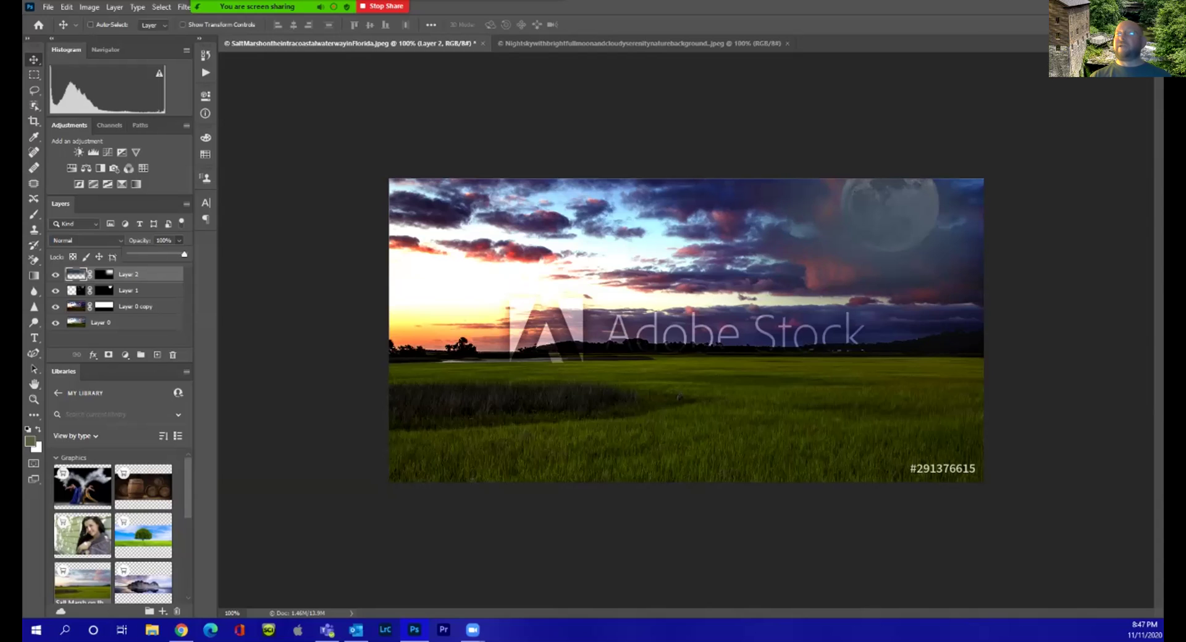
drag(184, 255, 168, 255)
key(Return)
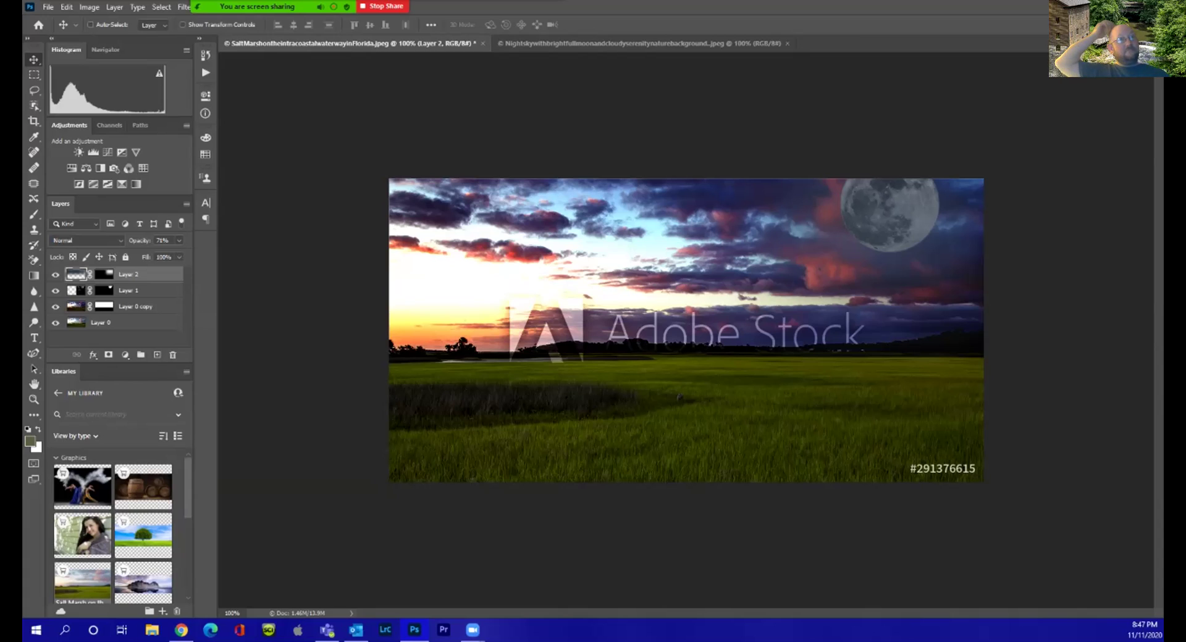